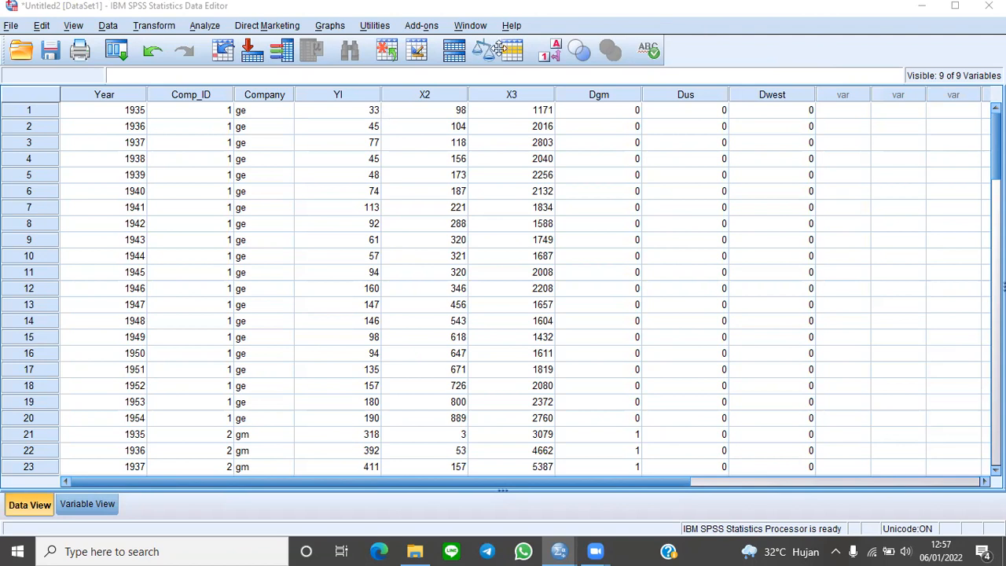
- Set up a linear regression with YI as the dependent variable and X2 and X3 as the independent variables
left_click(205, 26)
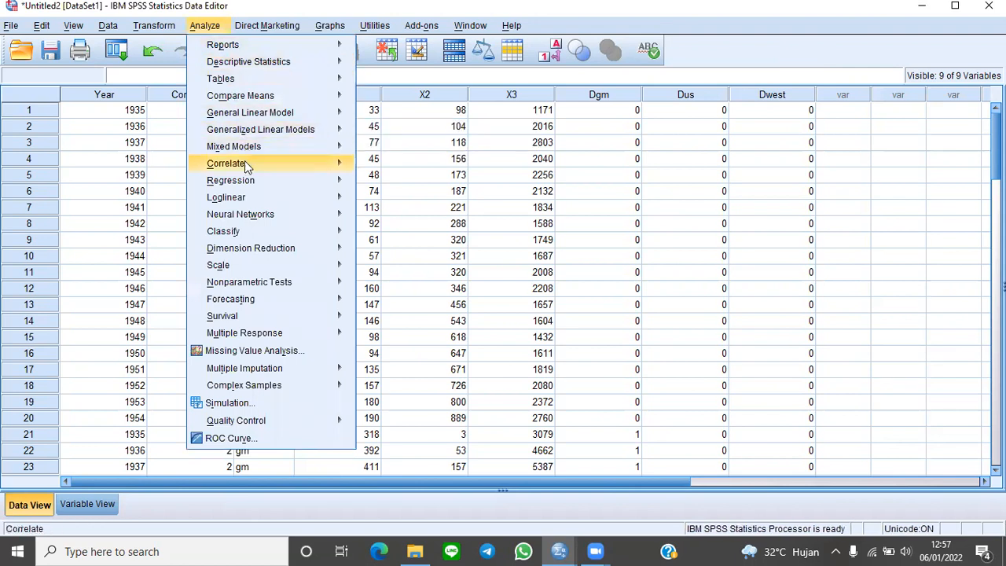
mouse_move(346, 182)
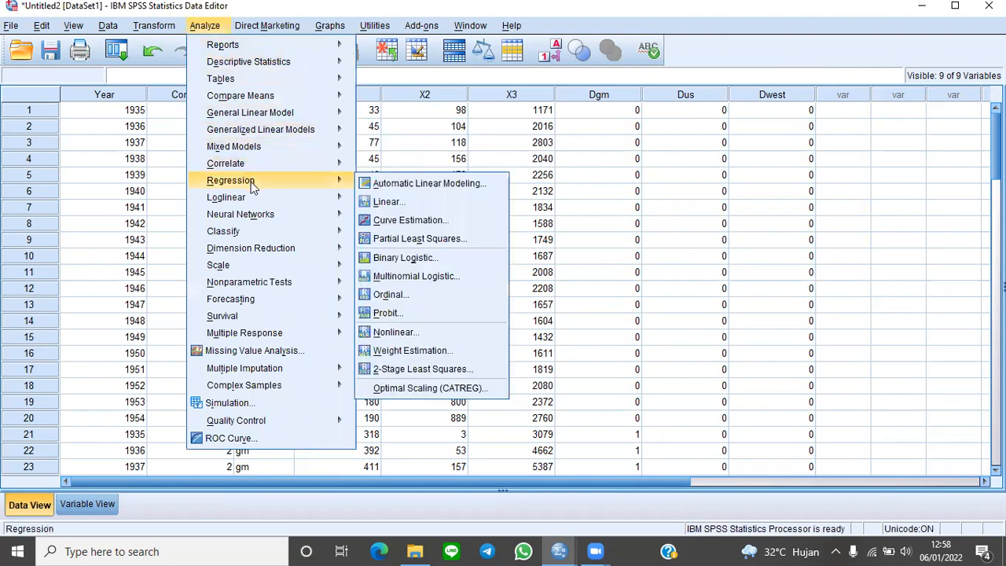
left_click(381, 202)
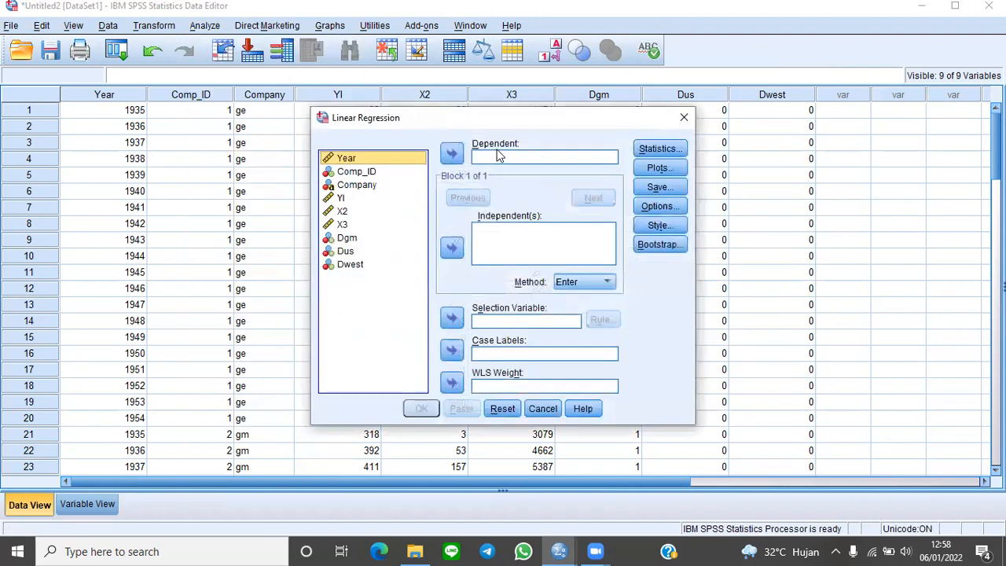
left_click(353, 198)
left_click(452, 155)
left_click(350, 199)
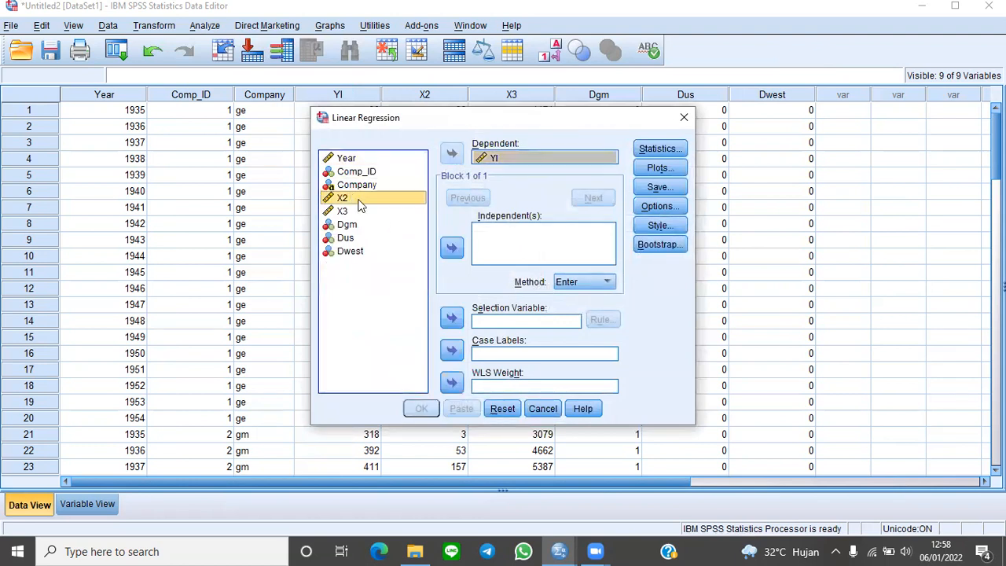
left_click(453, 249)
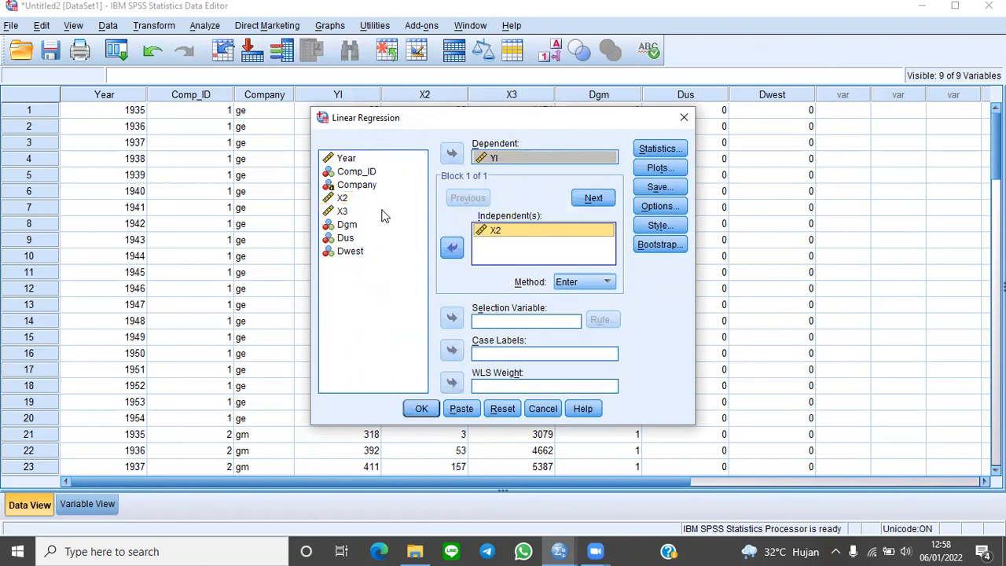
left_click(383, 212)
left_click(453, 248)
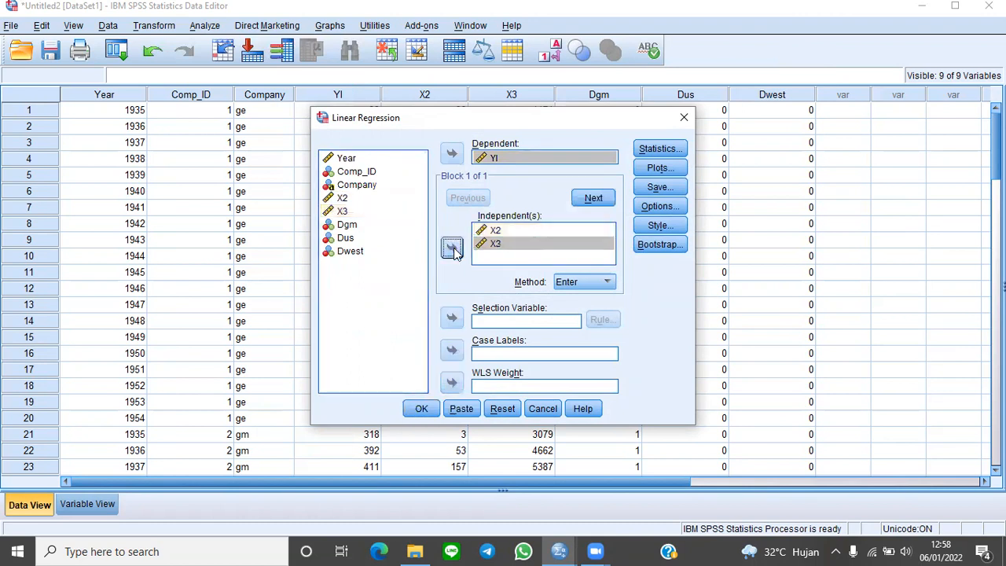
- Keep the default regression statistics and add a scatter plot with *SRESID on the Y axis and *ZPRED on the X axis
left_click(656, 149)
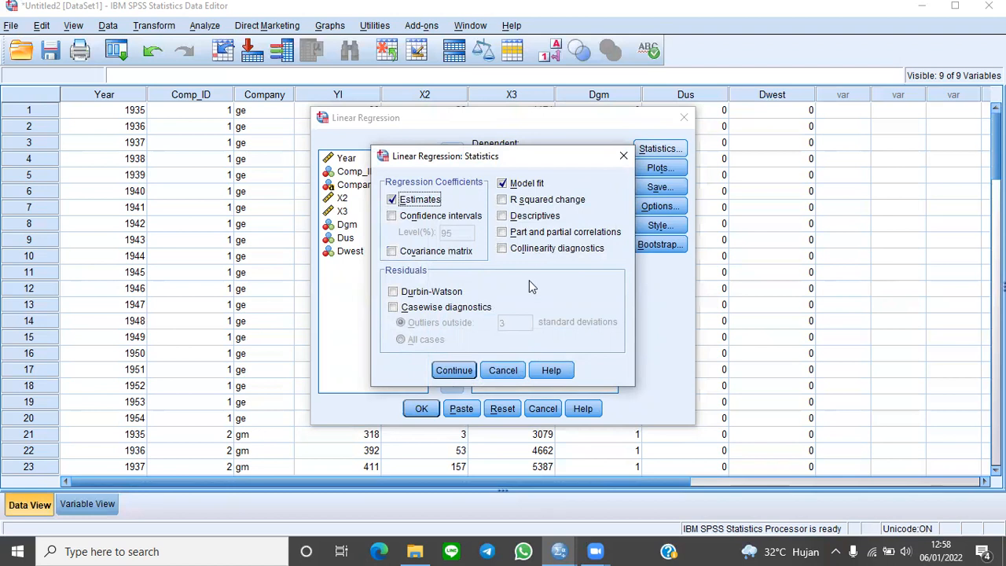
left_click(454, 371)
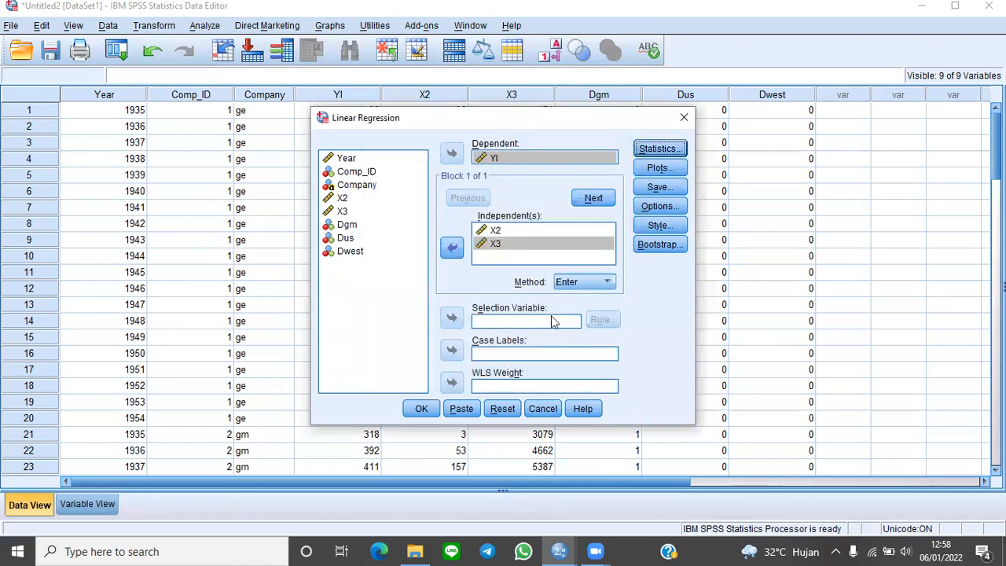
left_click(656, 167)
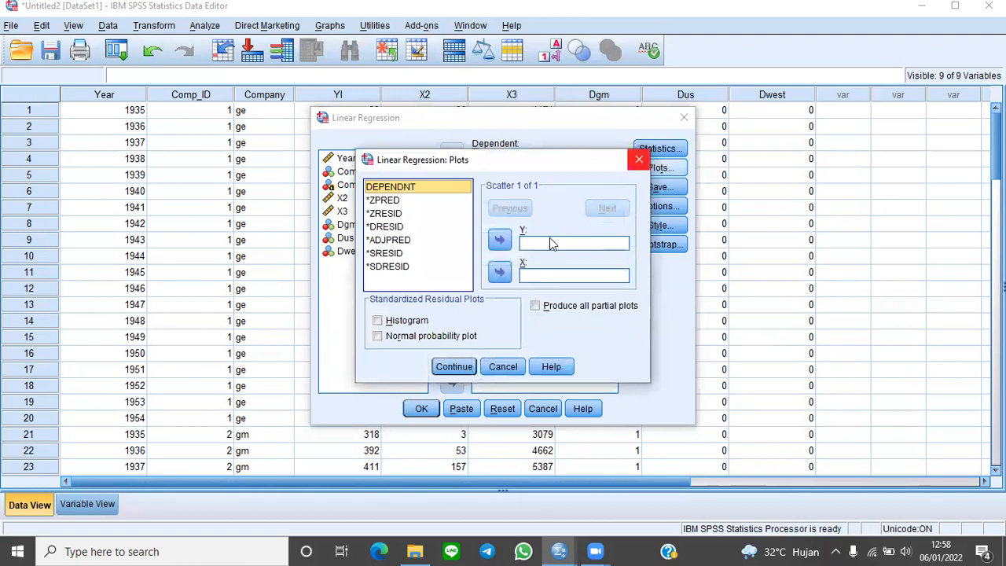
left_click(385, 253)
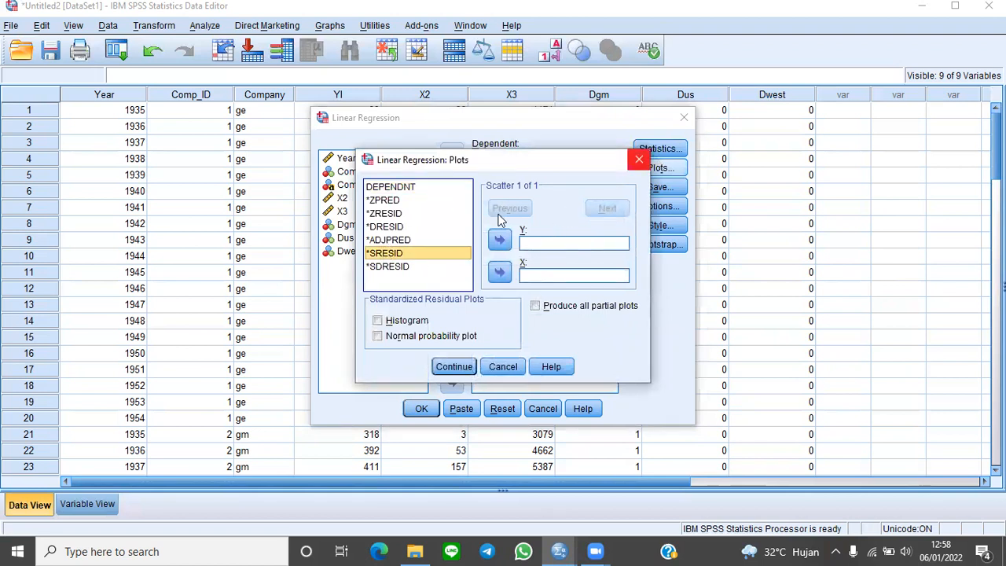
left_click(500, 239)
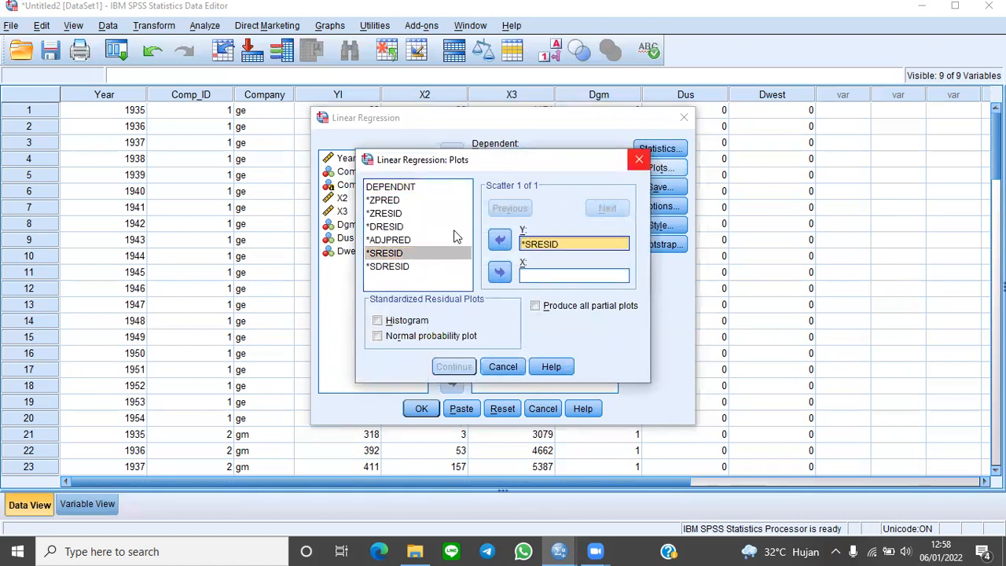
left_click(403, 201)
left_click(500, 275)
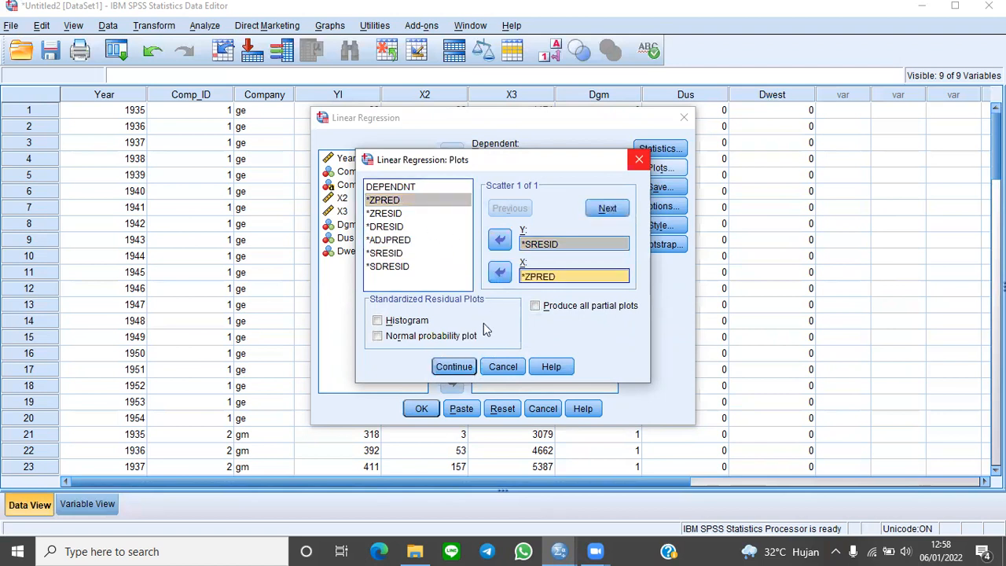
left_click(454, 368)
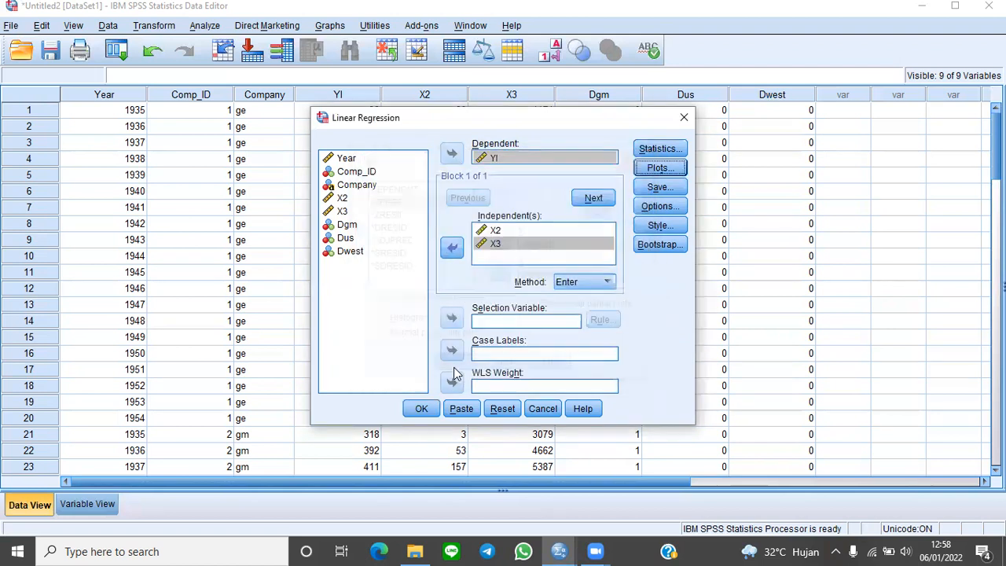
- Save the unstandardized residuals as a new variable and run the linear regression
left_click(657, 187)
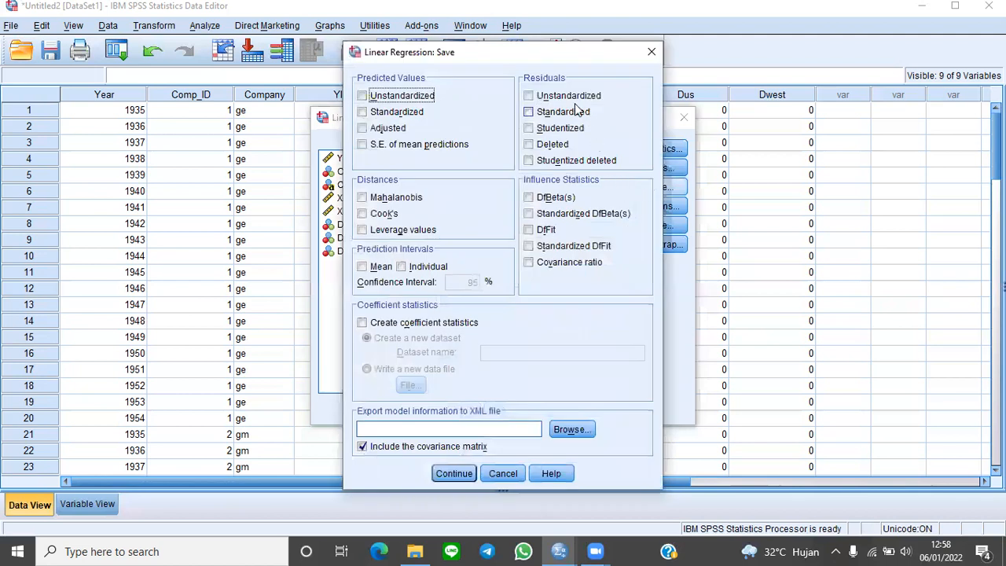
left_click(529, 95)
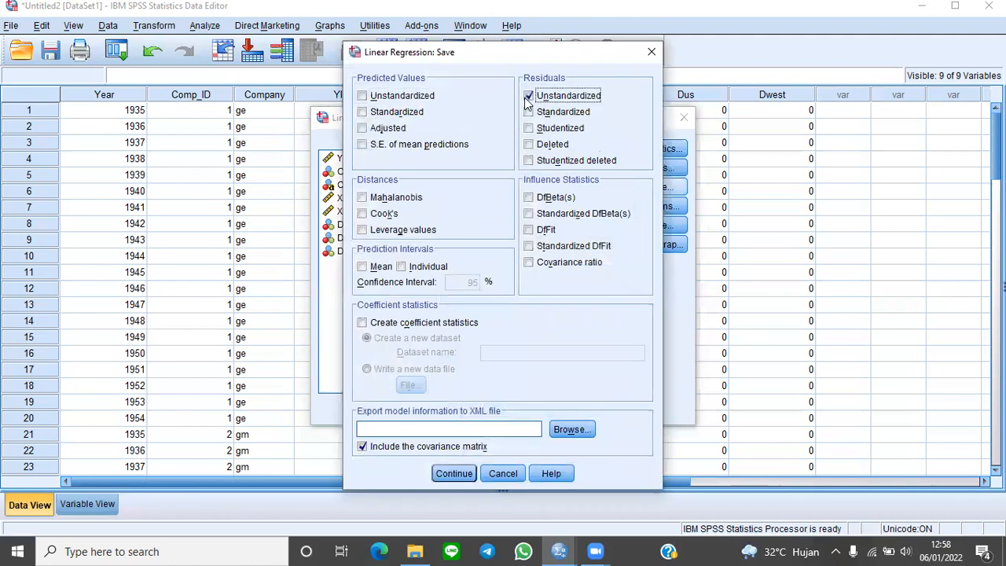
left_click(440, 475)
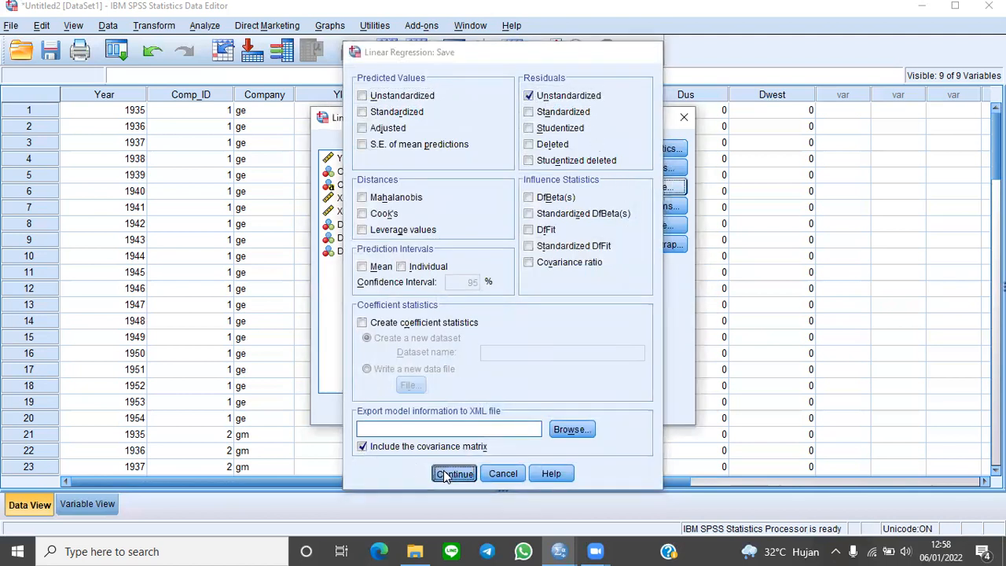
left_click(421, 409)
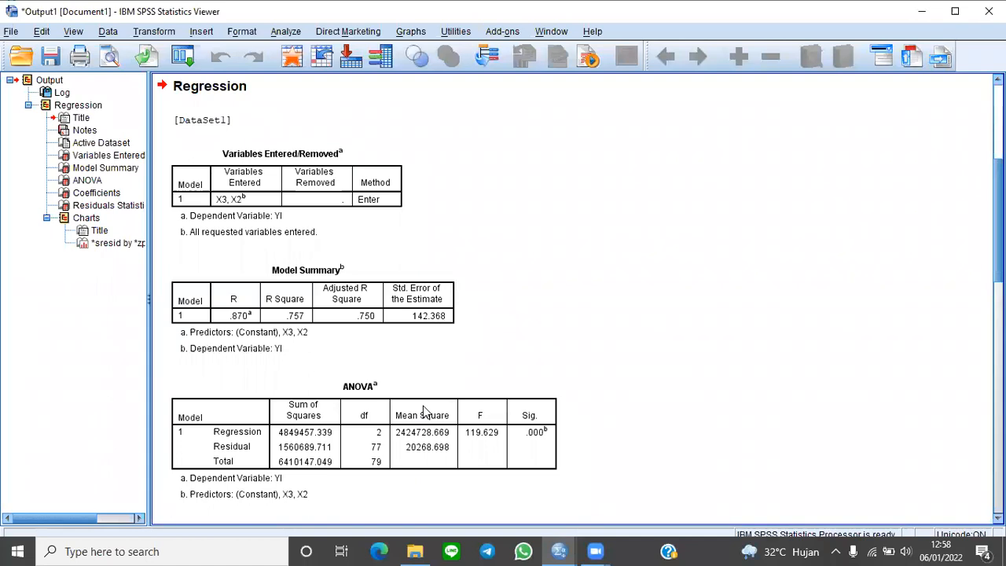
- Return to the dataset and run a legacy nonparametric Runs test on the unstandardized residuals with the median cut point
mouse_move(559, 551)
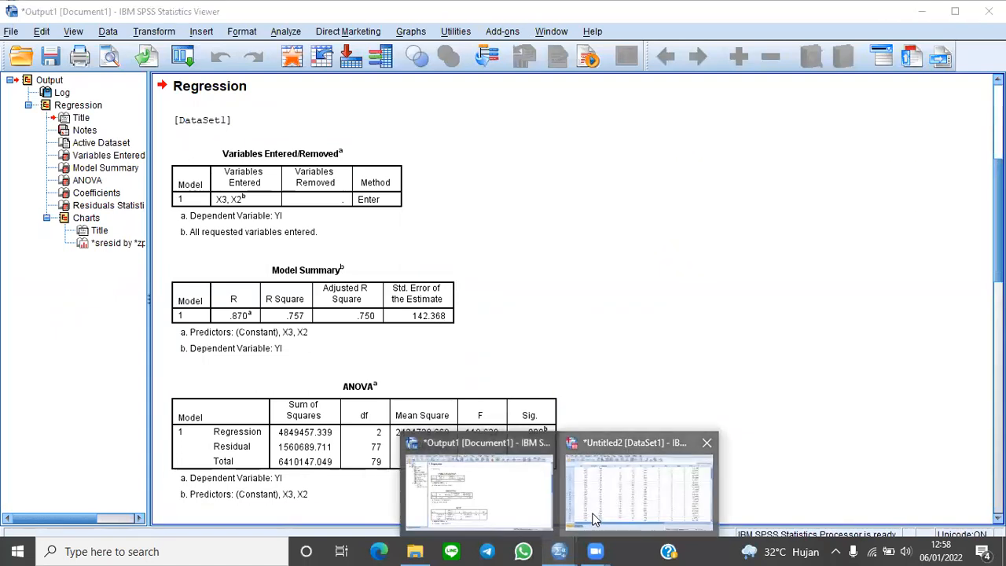
left_click(595, 520)
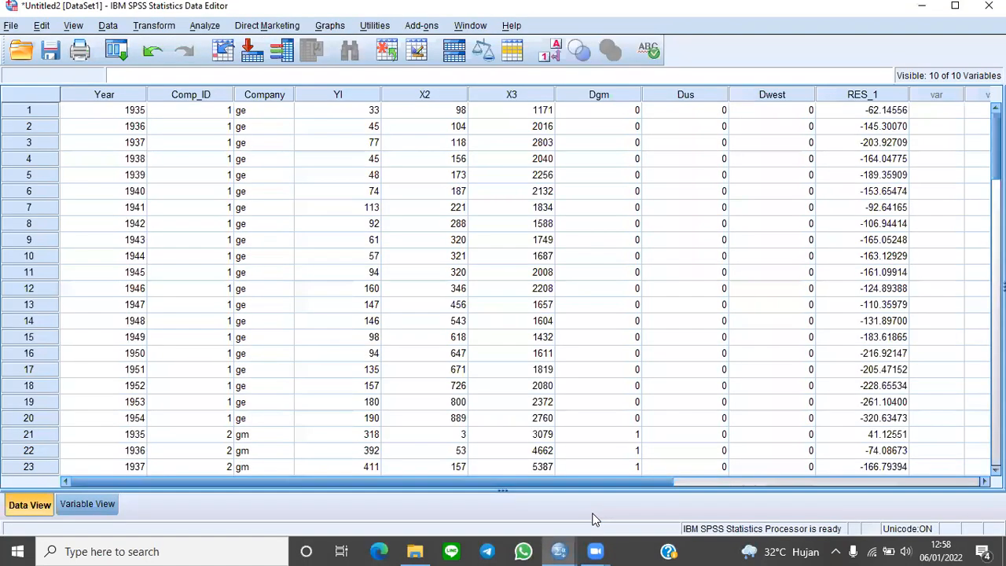
left_click(201, 26)
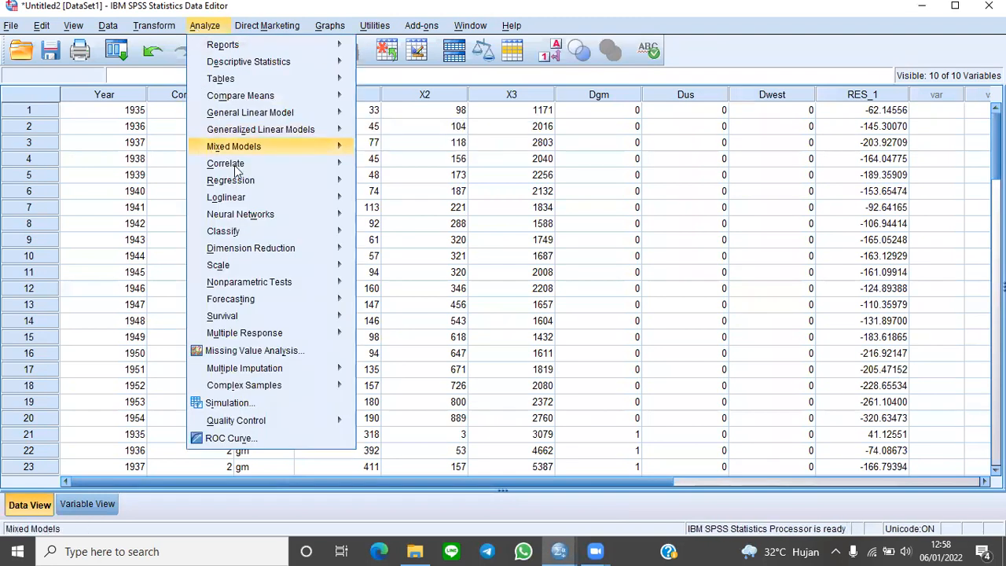
mouse_move(267, 282)
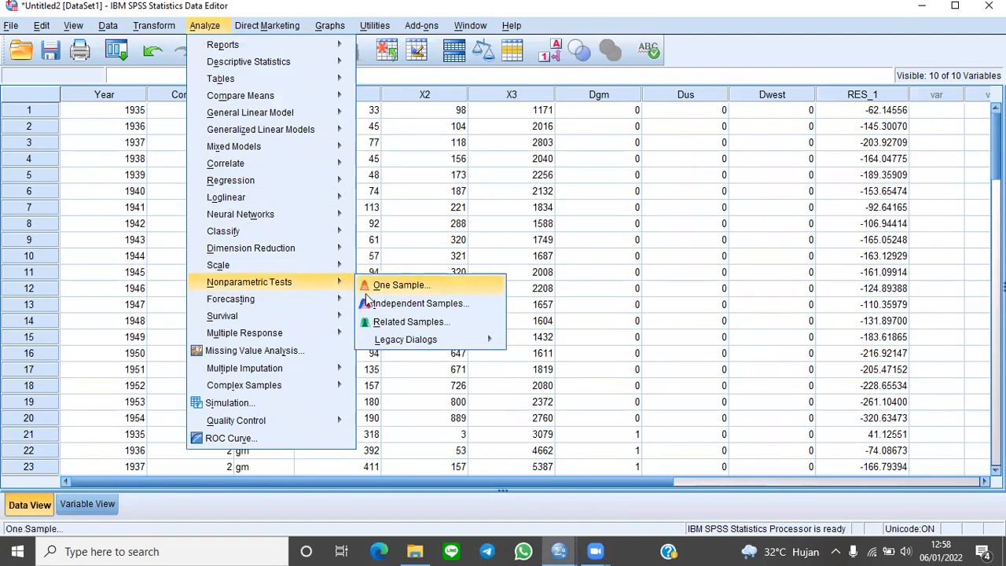
mouse_move(383, 342)
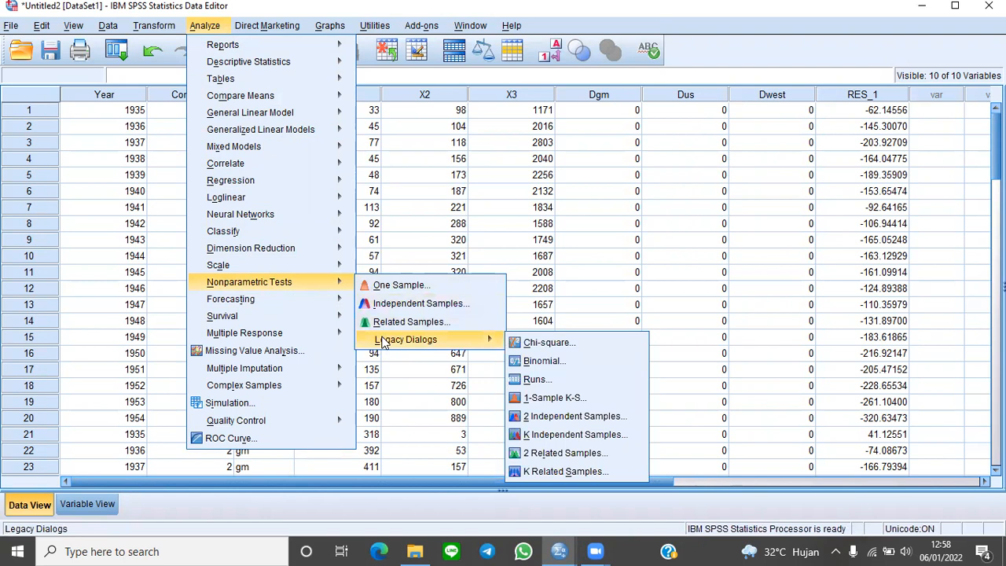
left_click(537, 379)
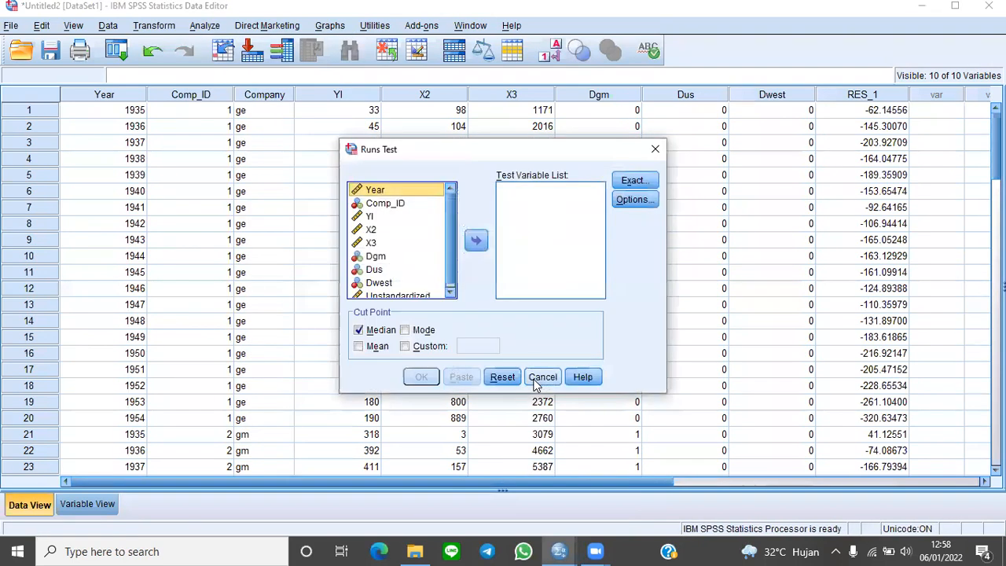
scroll(395, 228, "down", 1)
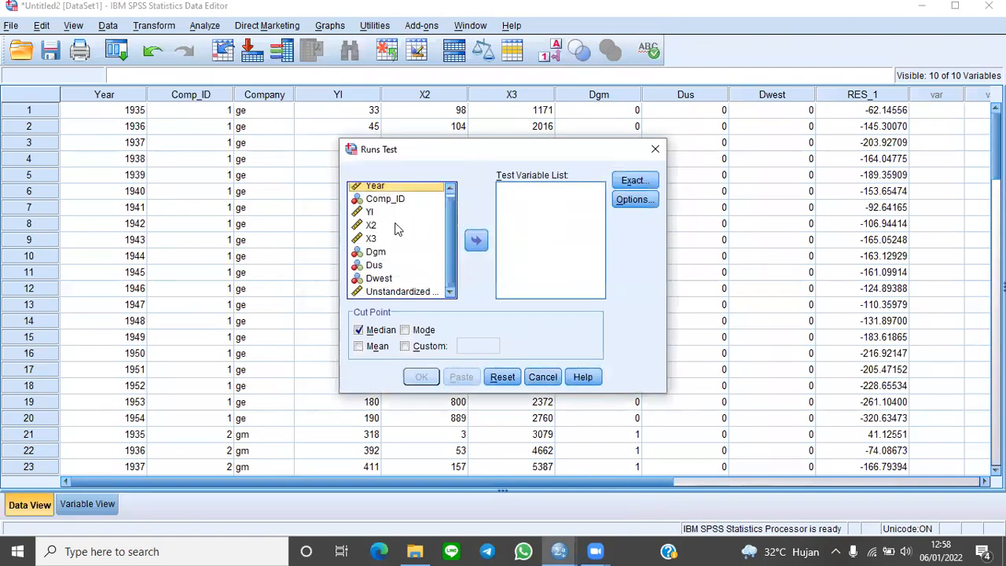
left_click(399, 291)
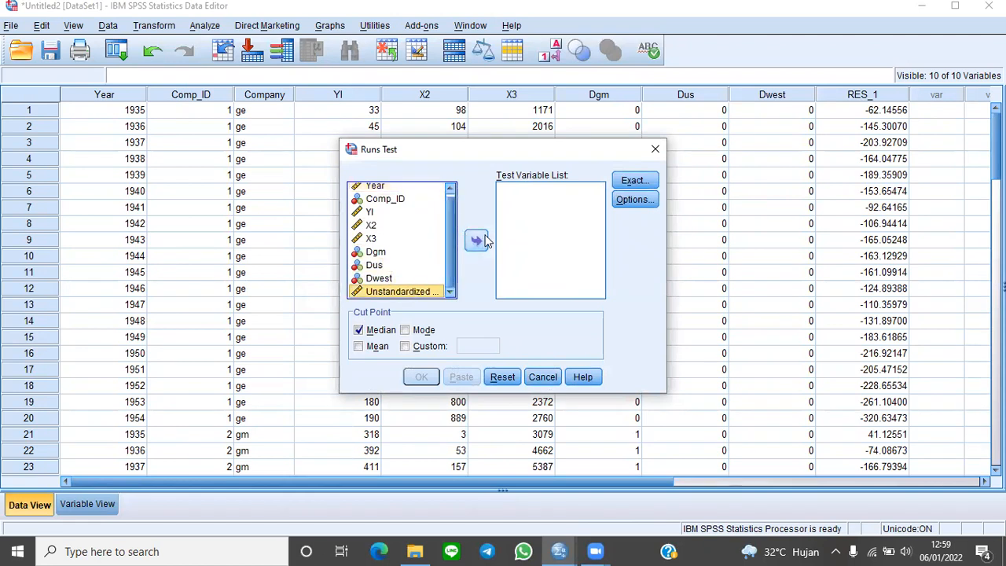
left_click(476, 240)
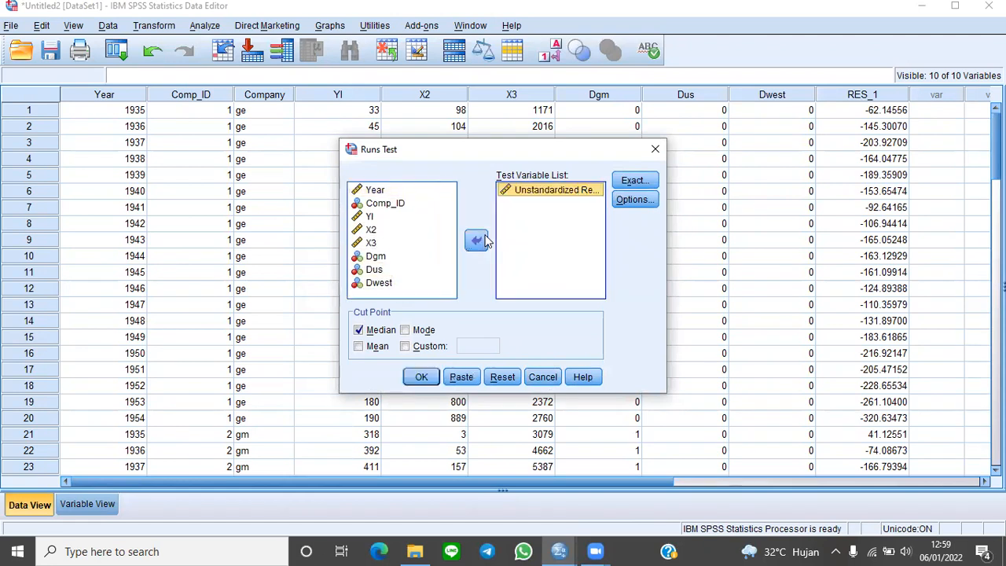
left_click(422, 377)
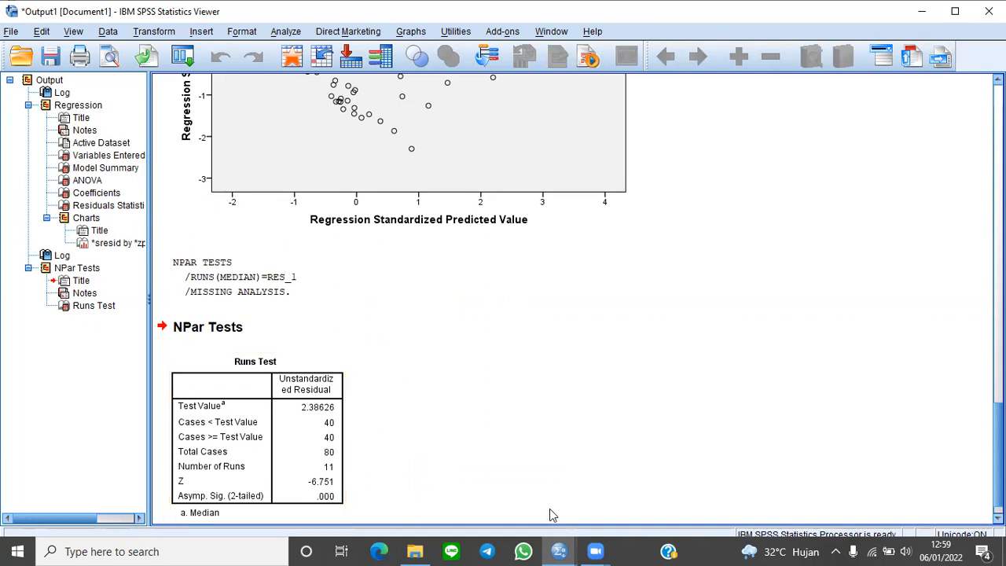
- Return to the dataset and start computing a new variable with the target name LN_Y1
left_click(556, 550)
left_click(604, 514)
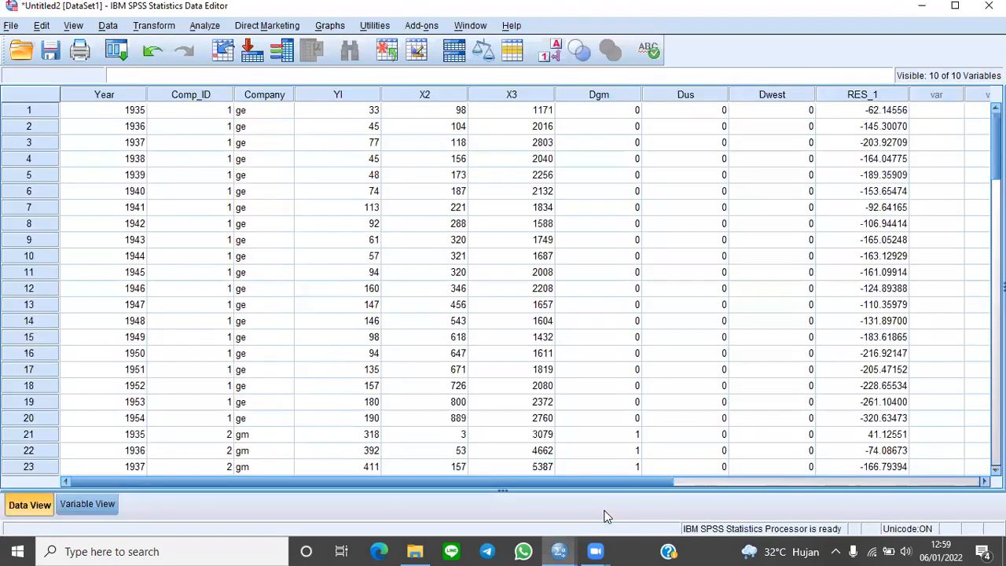
left_click(153, 26)
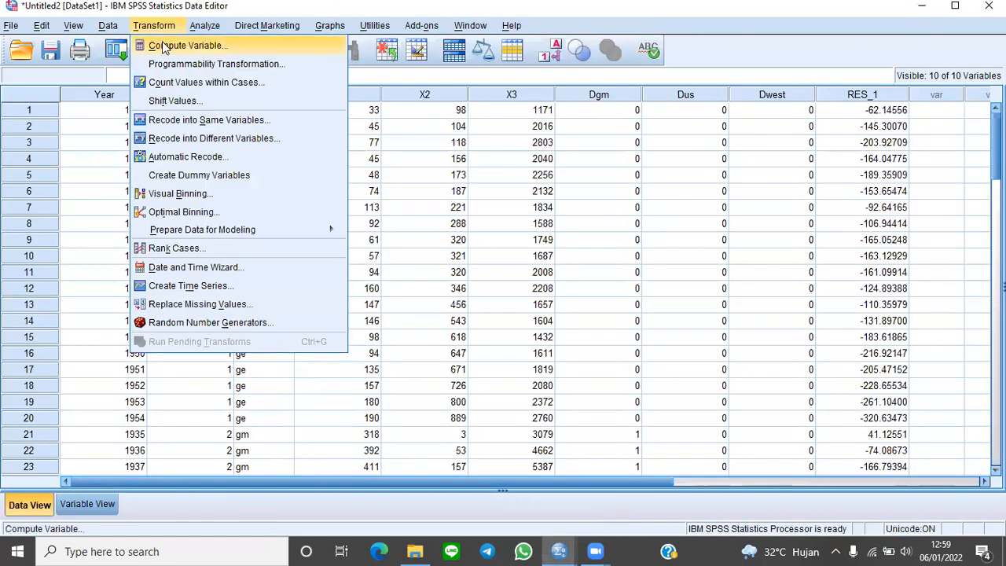
left_click(161, 45)
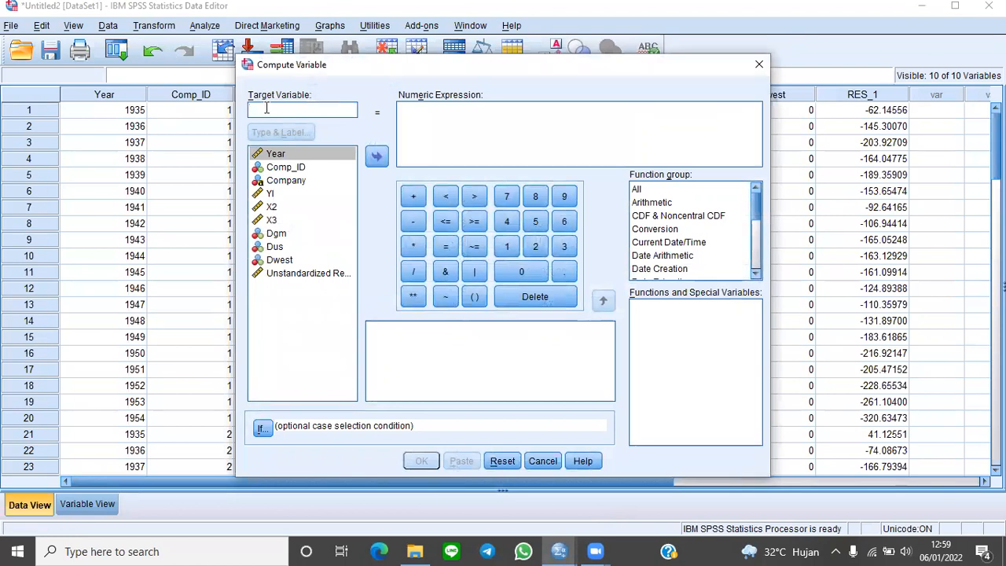
type("LN")
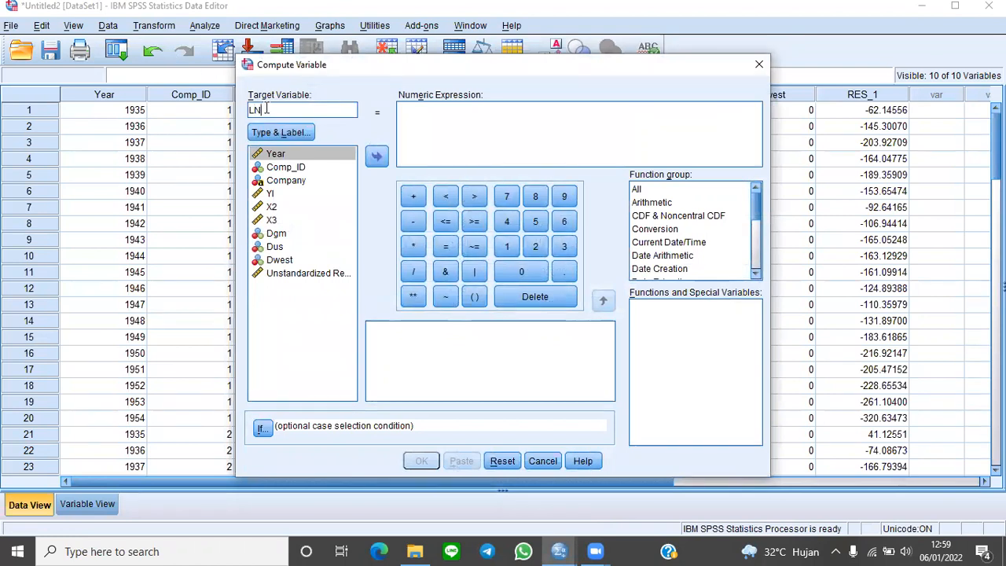
type("_Y1")
- Build the numeric expression LN(YI) with the Ln function and compute the target variable
left_click(663, 193)
scroll(672, 370, "down", 20)
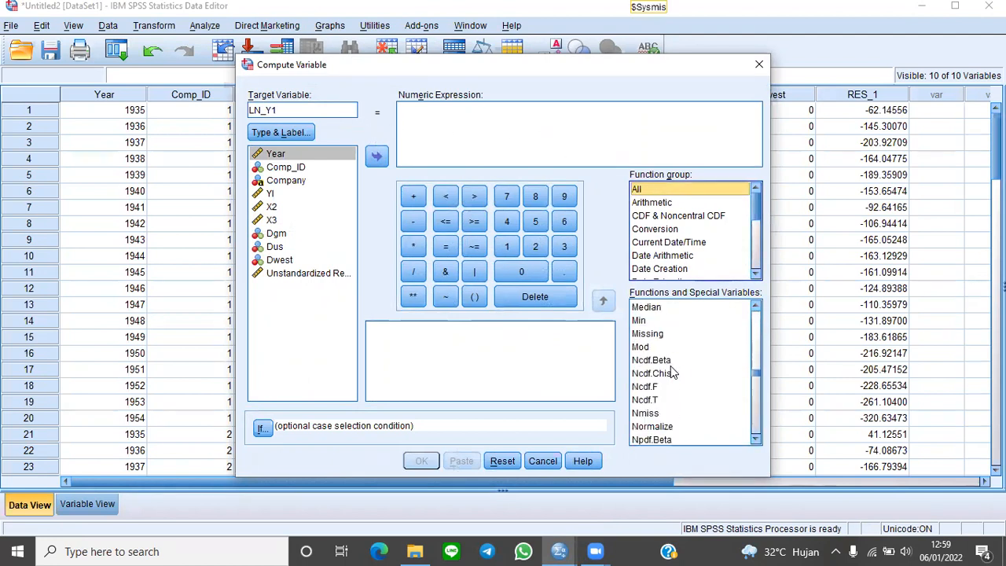
scroll(672, 372, "up", 5)
left_click(637, 399)
left_click(603, 300)
left_click(275, 194)
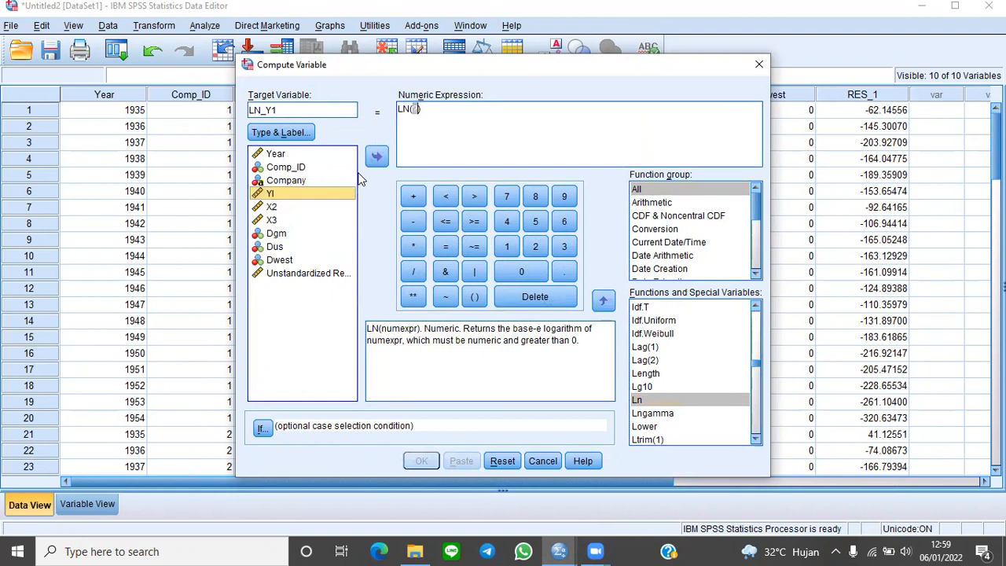
left_click(375, 160)
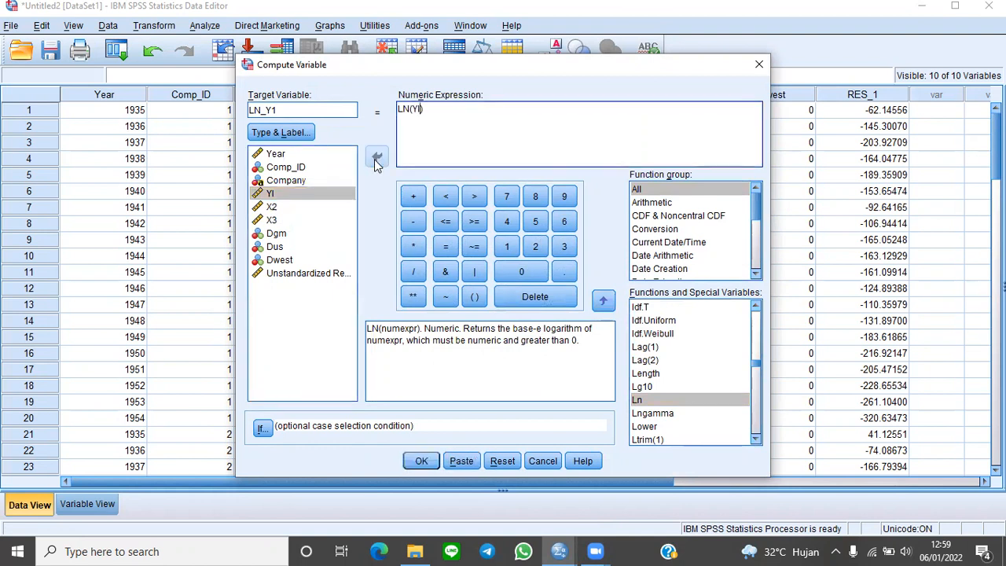
left_click(422, 462)
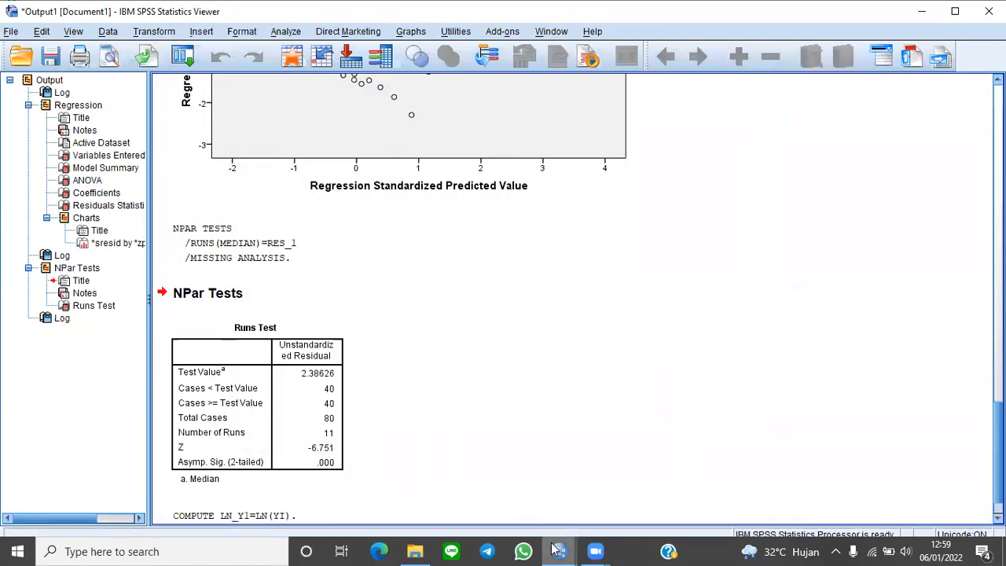
- Return to the dataset and compute a new variable LN_X2 with the numeric expression LN(X2)
mouse_move(556, 549)
left_click(594, 508)
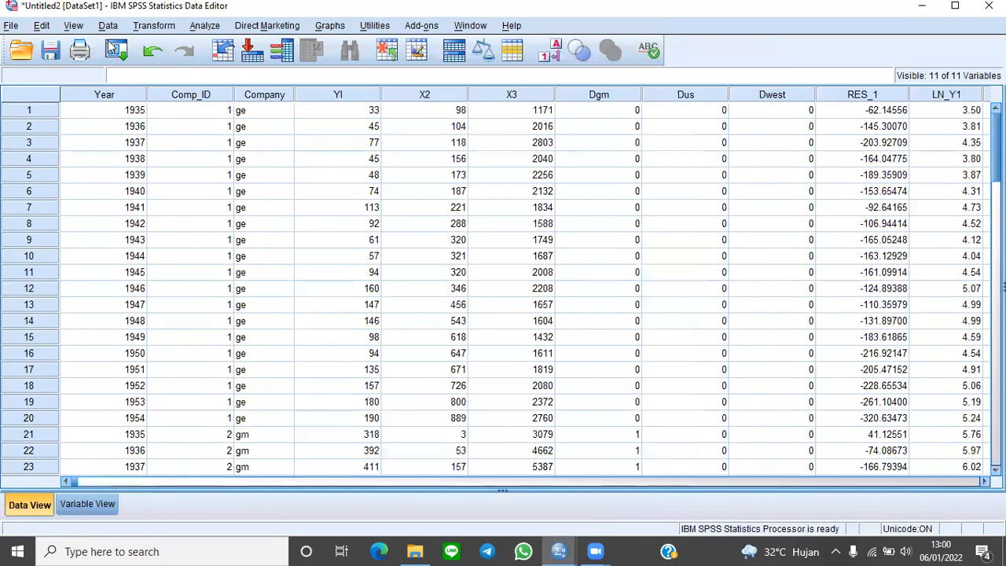
left_click(151, 28)
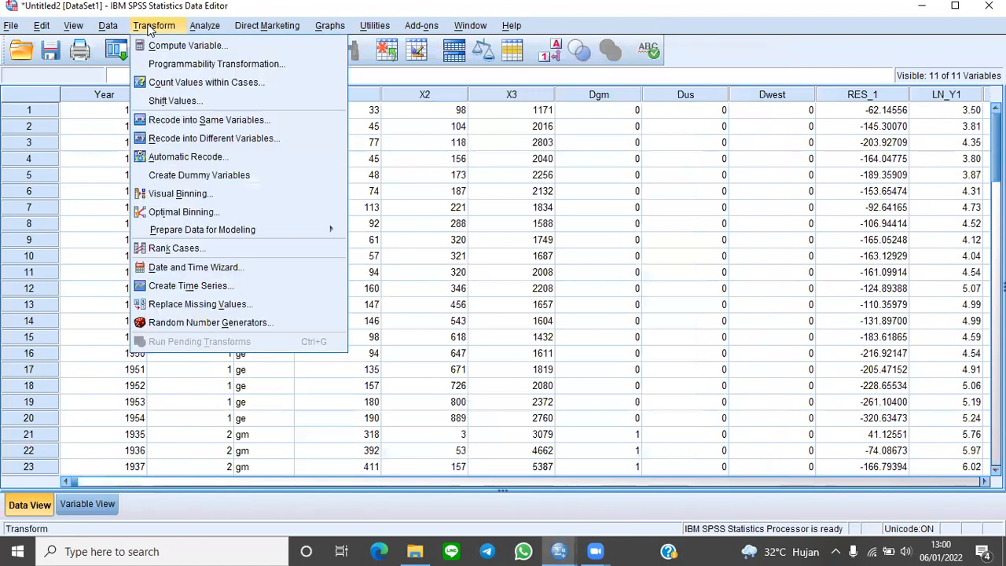
left_click(180, 49)
left_click(319, 108)
key("BackSpace")
key("BackSpace")
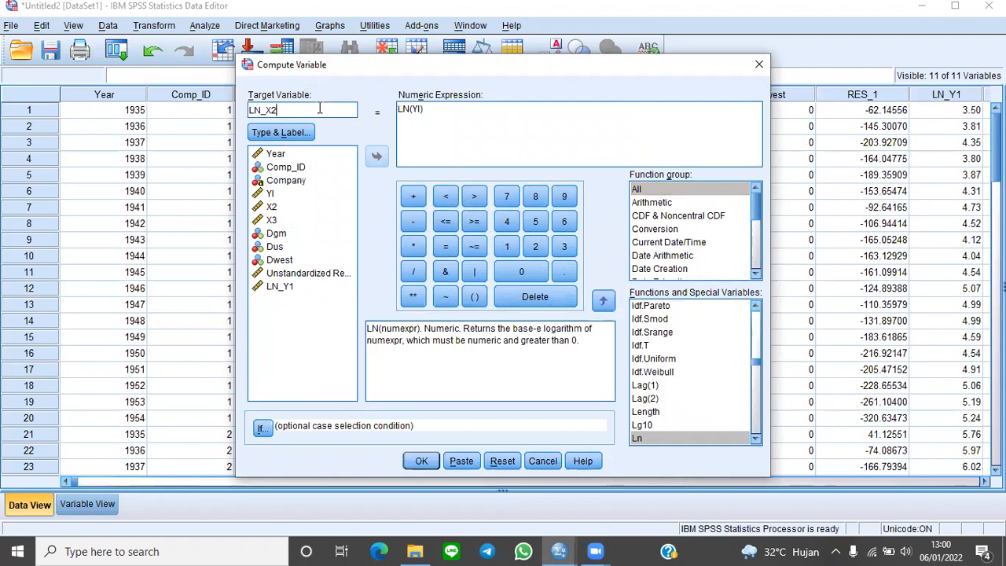
left_click(422, 109)
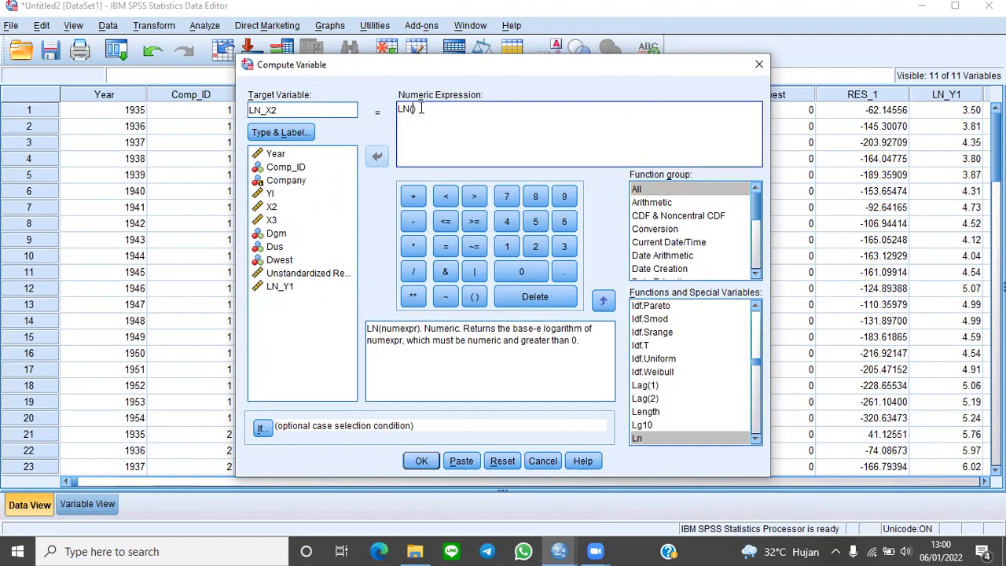
left_click(259, 206)
left_click(377, 157)
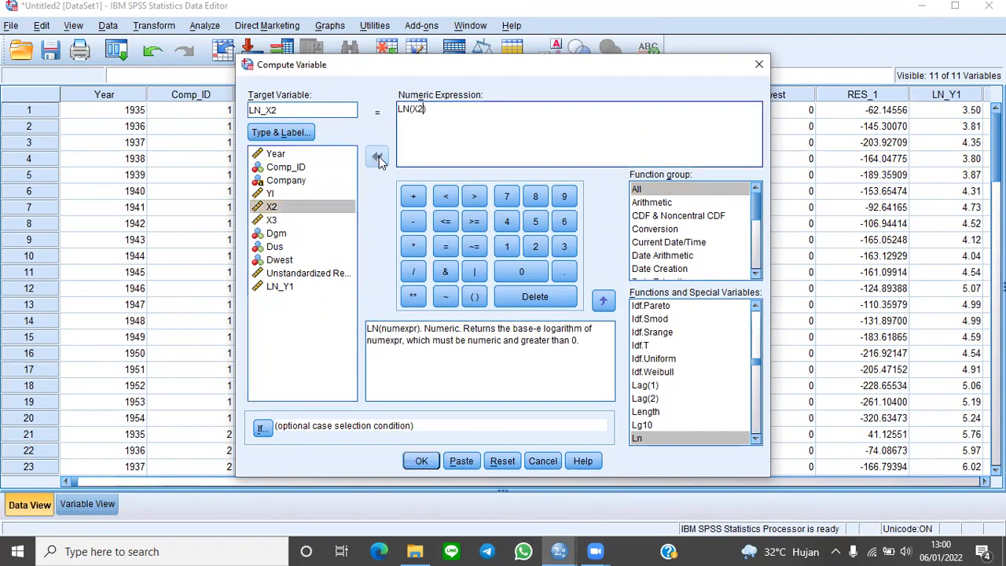
left_click(426, 460)
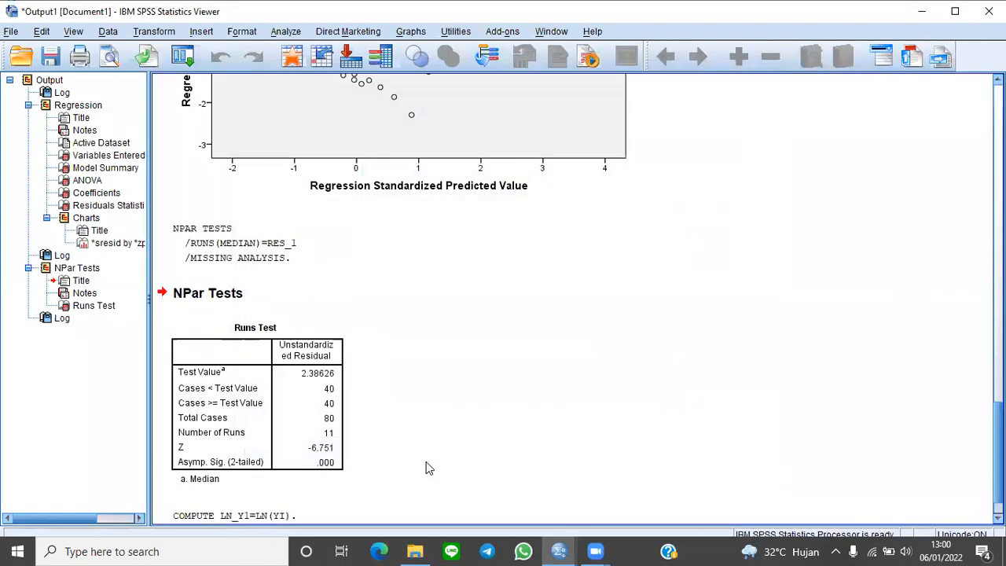
- Return to the dataset and compute a new variable LN_X3 with the numeric expression LN(X3)
mouse_move(578, 550)
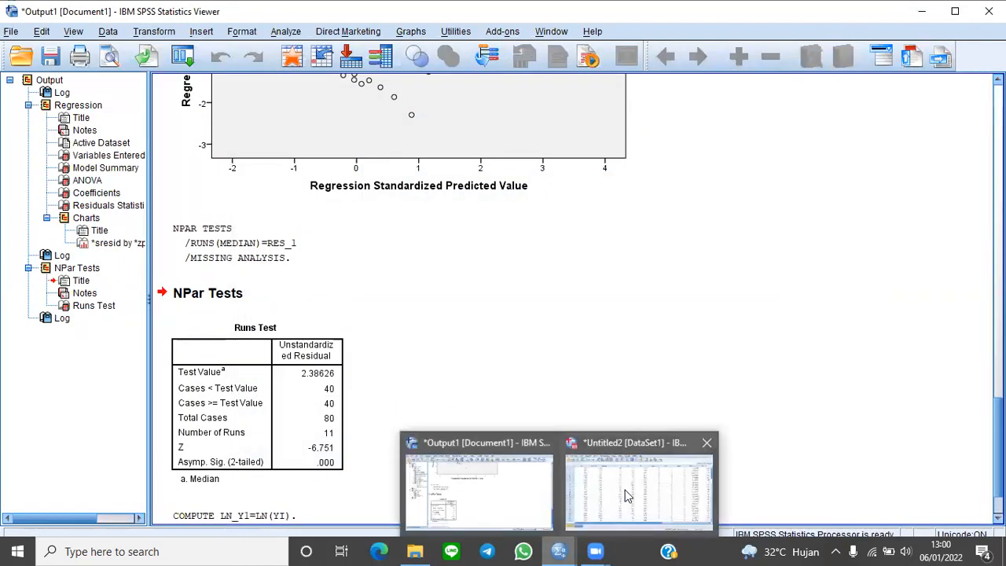
left_click(639, 481)
left_click(169, 26)
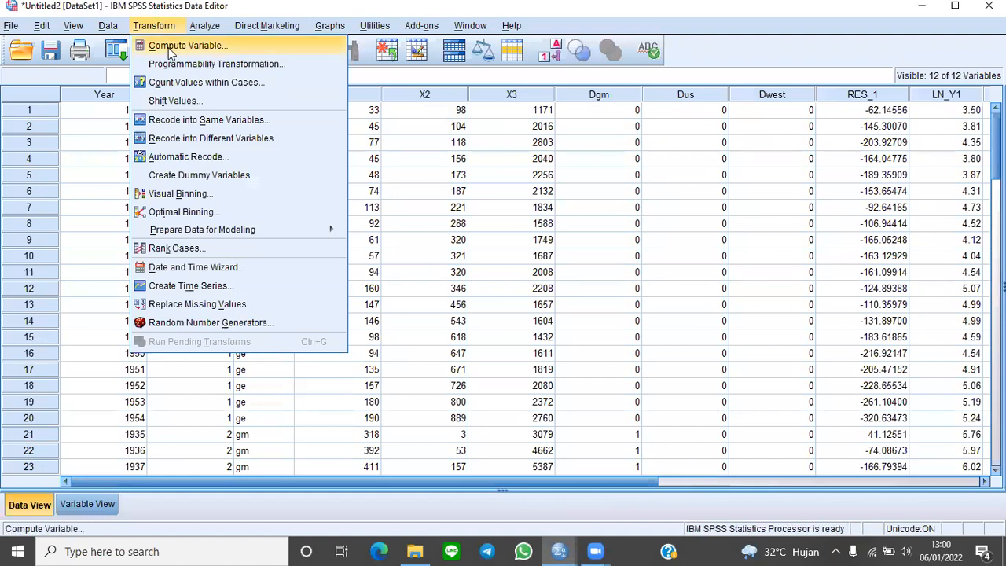
left_click(168, 45)
left_click(288, 111)
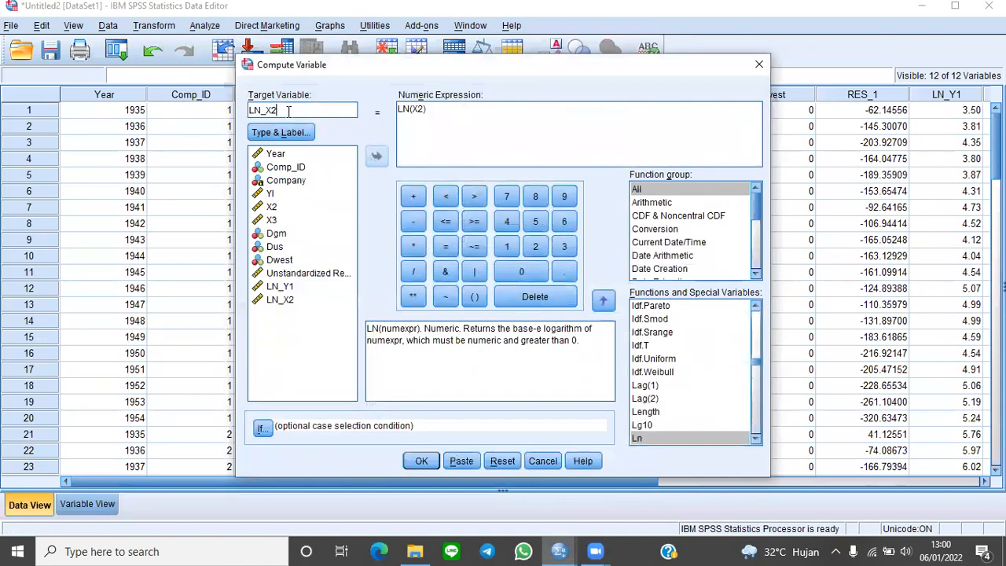
type("3")
left_click(422, 109)
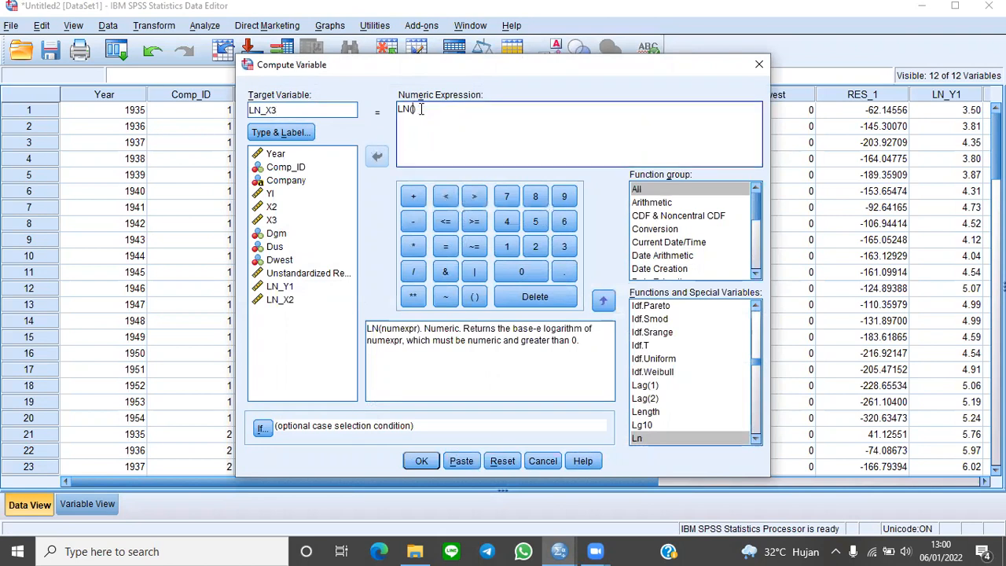
left_click(271, 220)
left_click(376, 156)
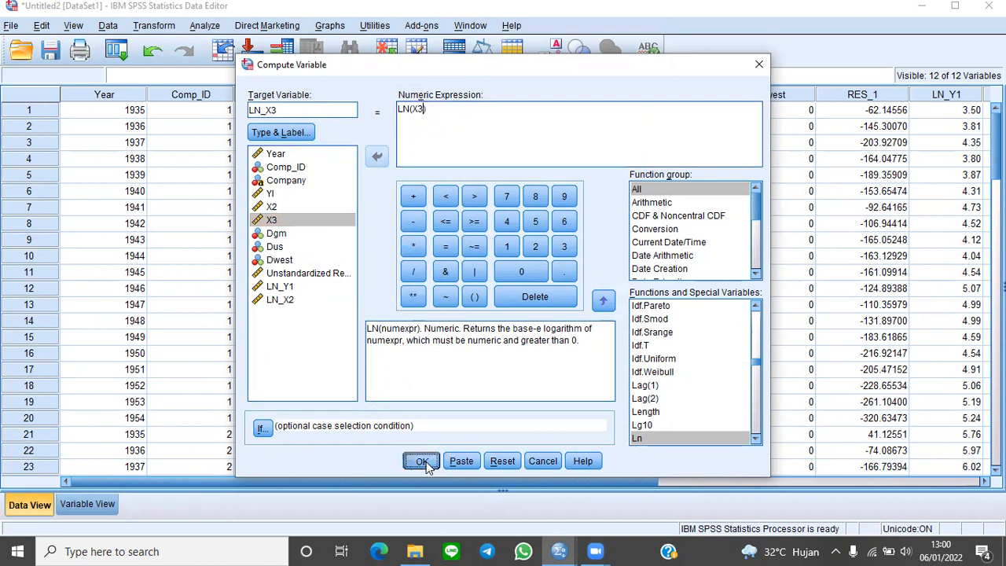
left_click(422, 461)
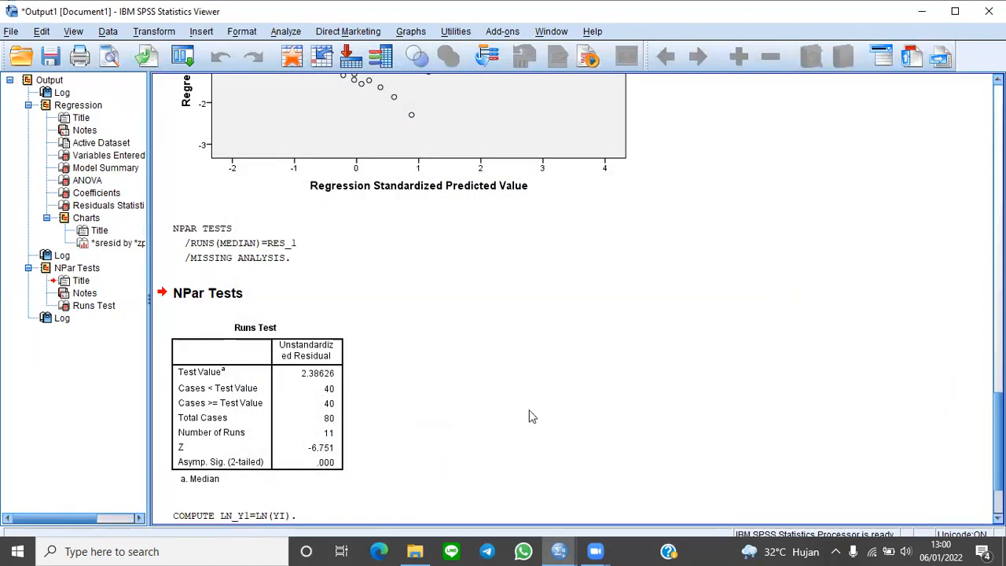
- Return to the dataset, start a linear regression and replace the dependent variable YI with LN_Y1
mouse_move(558, 551)
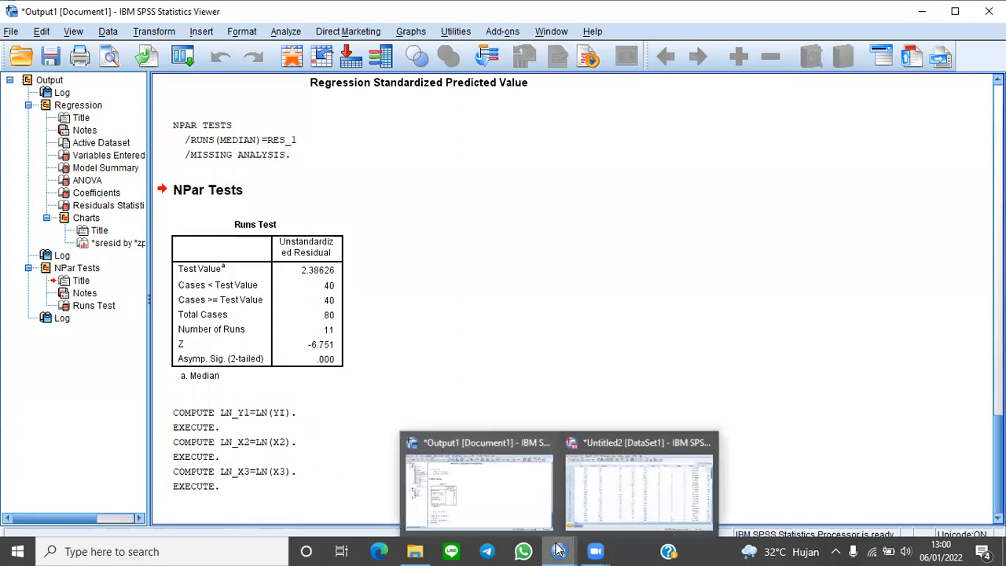
left_click(632, 494)
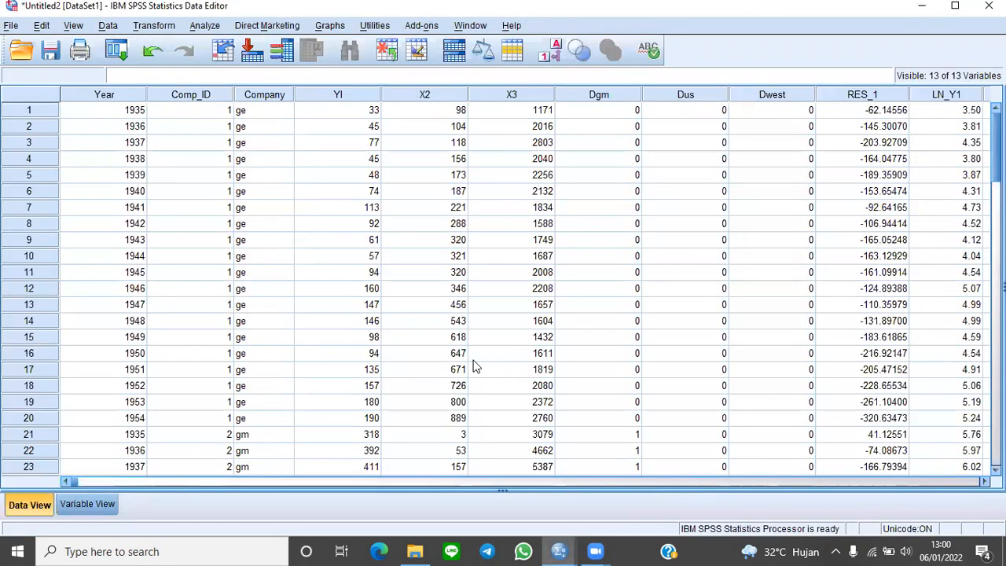
left_click(205, 26)
mouse_move(249, 120)
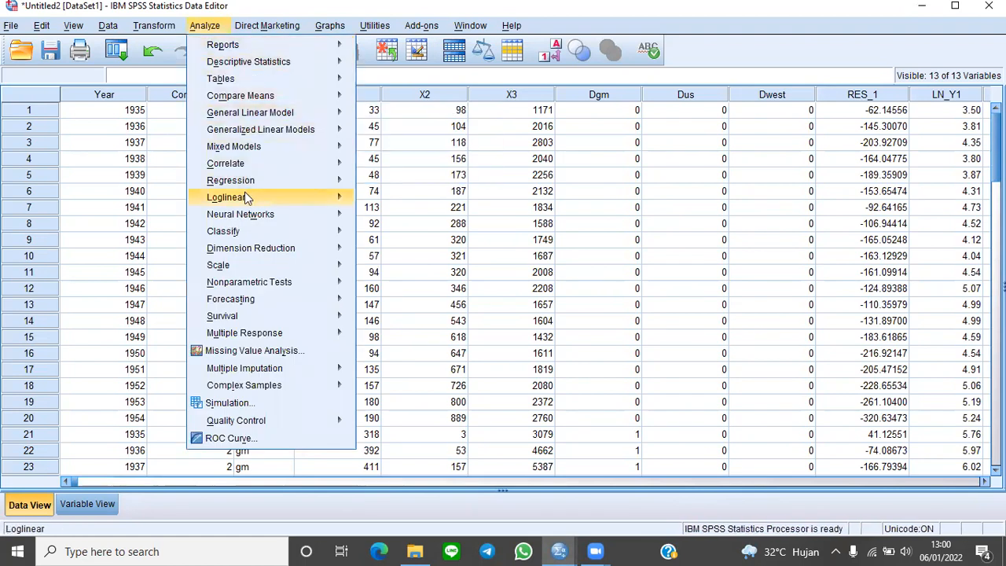
mouse_move(256, 180)
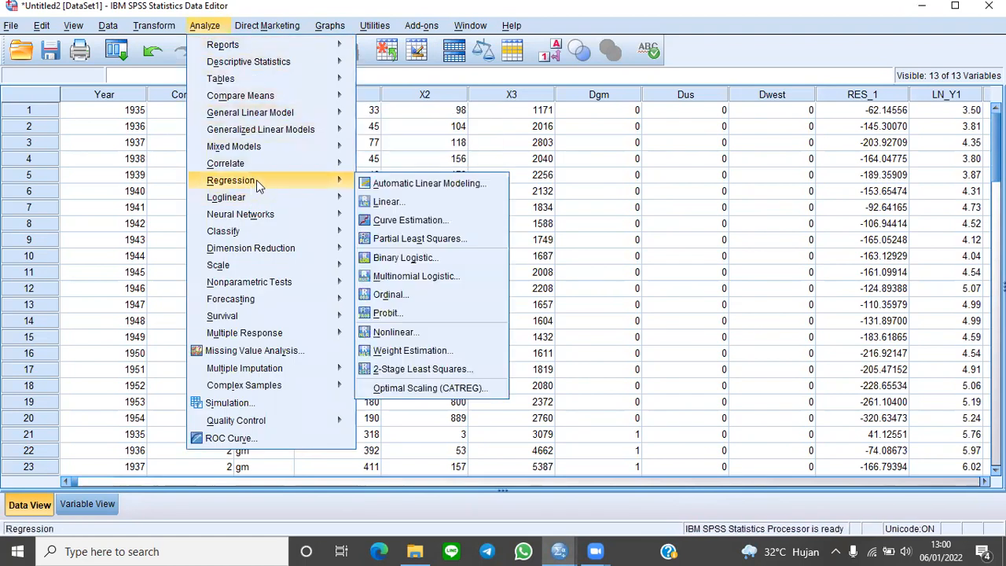
left_click(385, 202)
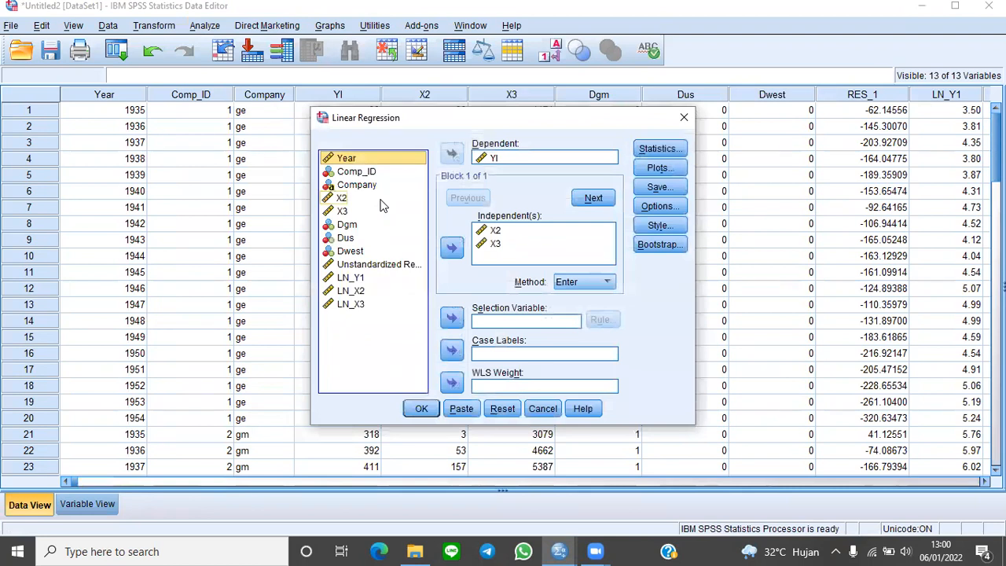
left_click(507, 159)
left_click(453, 155)
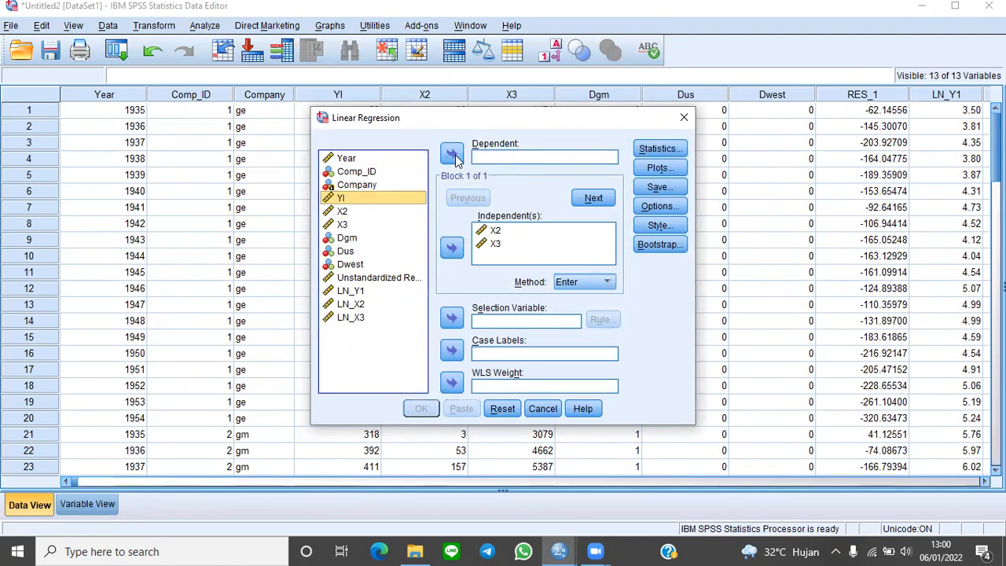
left_click(353, 290)
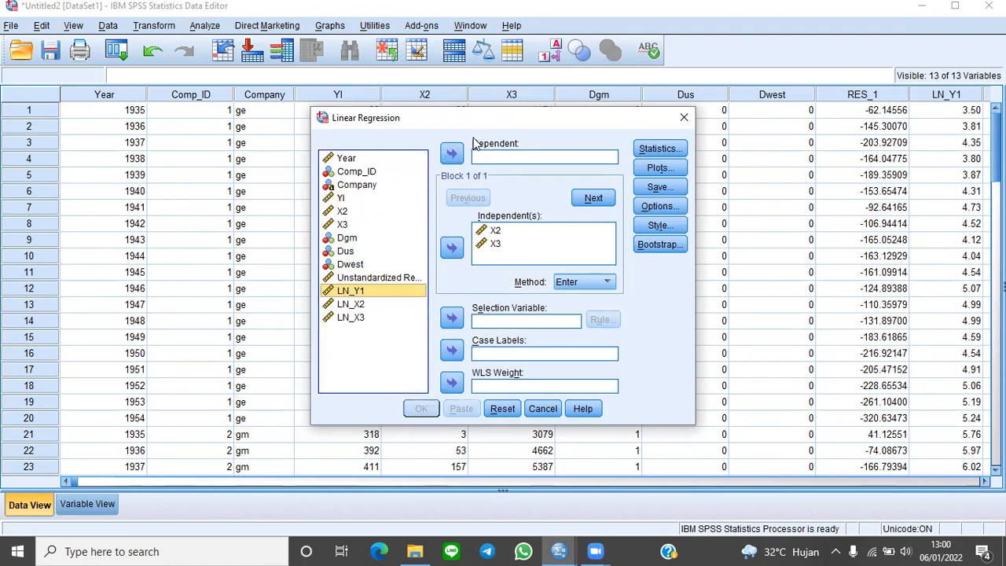
left_click(452, 153)
- Replace the independent variables X2 and X3 with LN_X2 and LN_X3 and run the linear regression
left_click(496, 234)
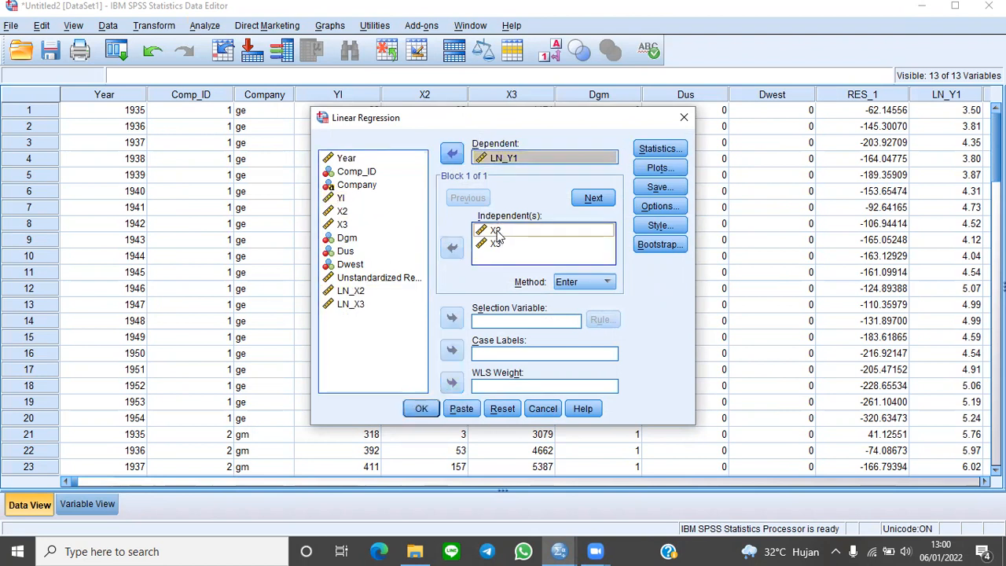
double_click(495, 231)
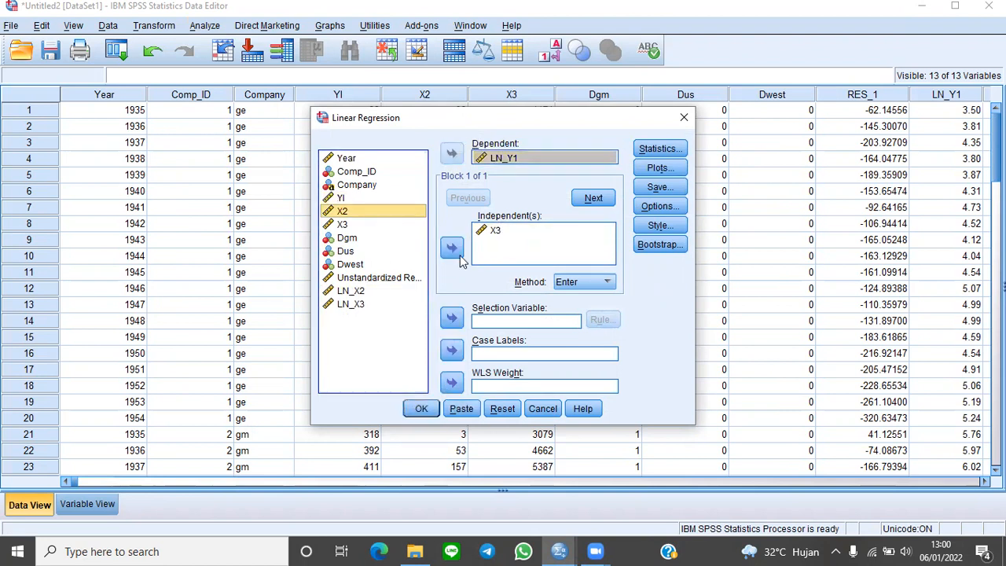
left_click(495, 229)
double_click(495, 230)
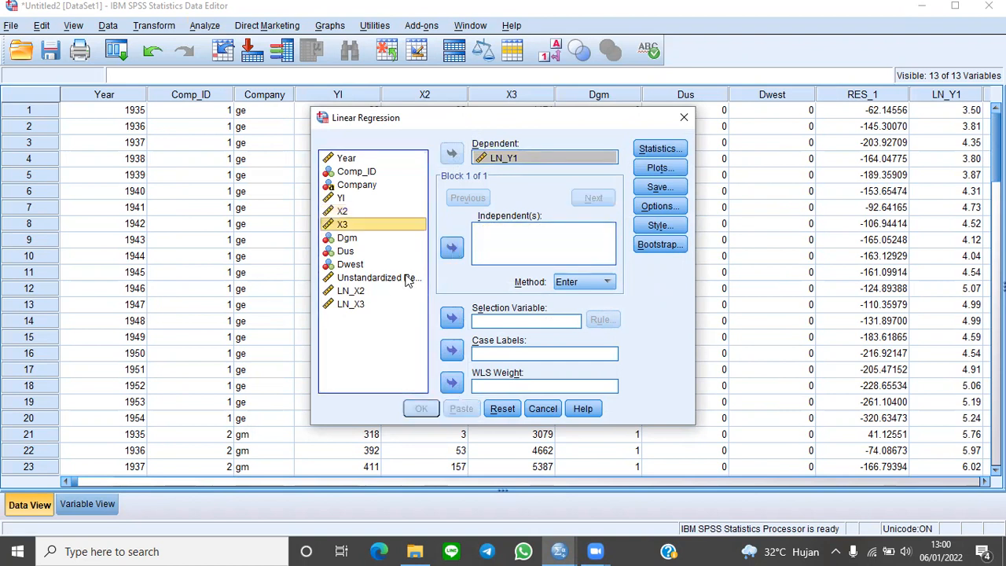
left_click(381, 291)
left_click(448, 250)
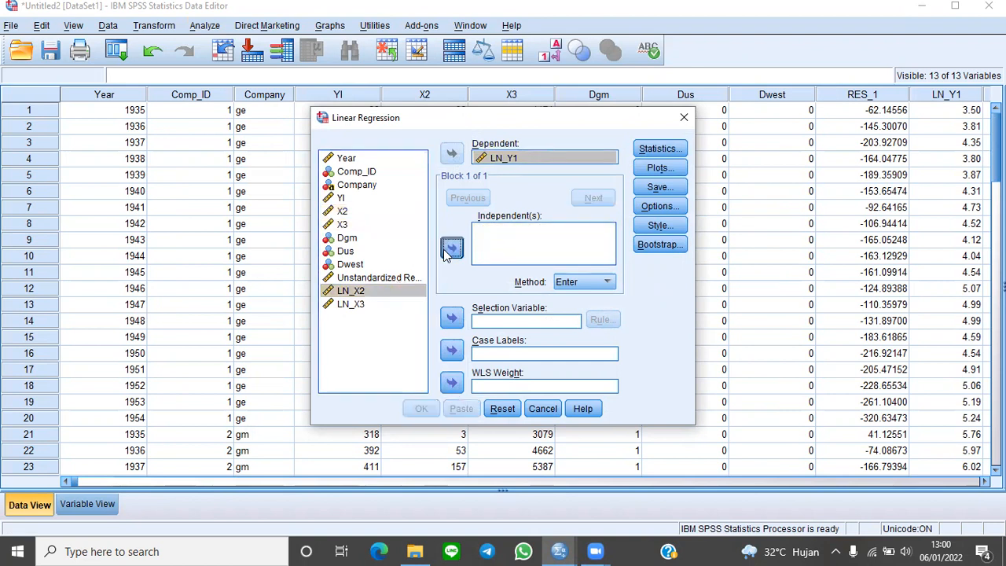
left_click(376, 305)
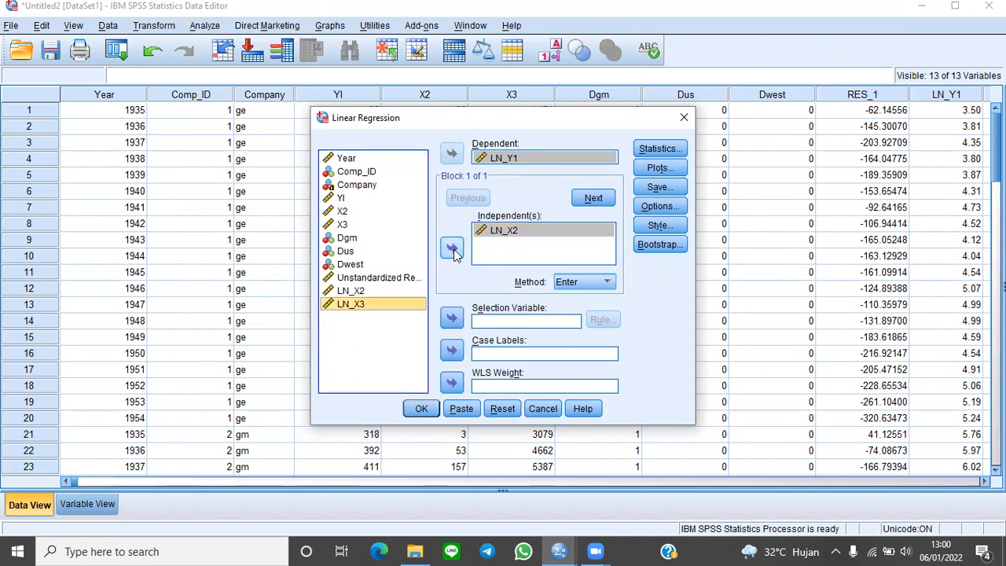
left_click(453, 250)
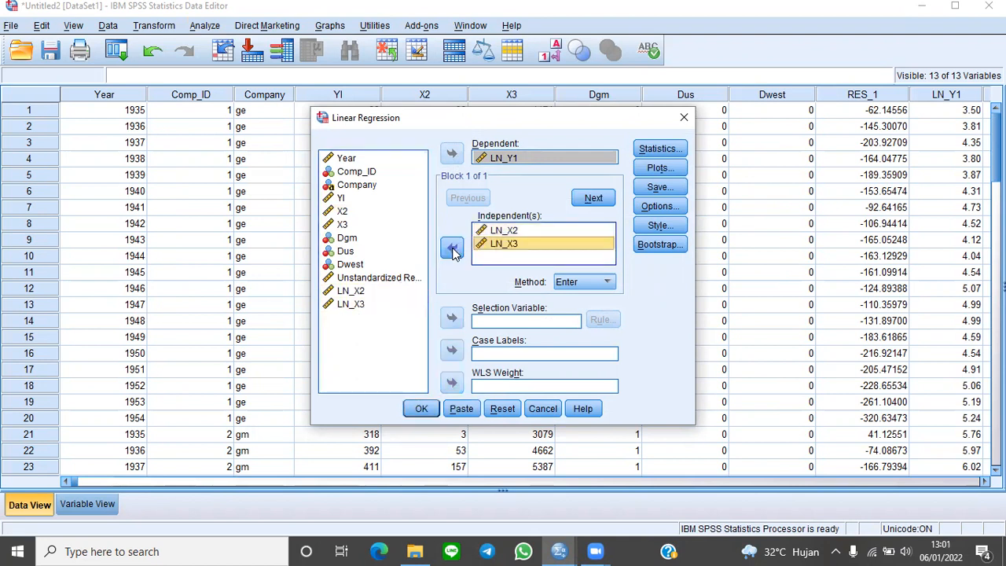
left_click(422, 409)
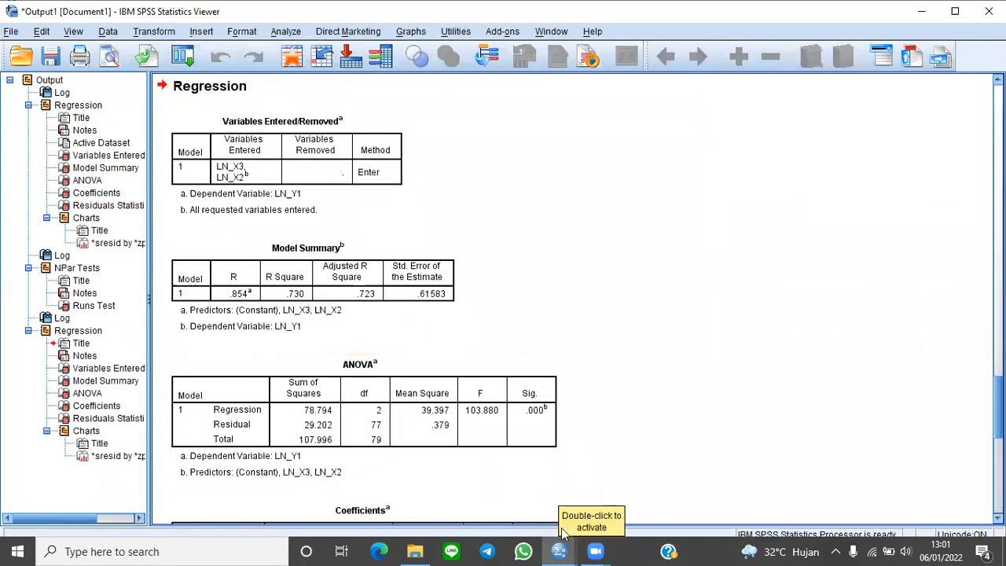
- Return to the dataset and run a legacy one-sample Kolmogorov-Smirnov test for normality on the log regression's unstandardized residuals
mouse_move(560, 551)
left_click(619, 483)
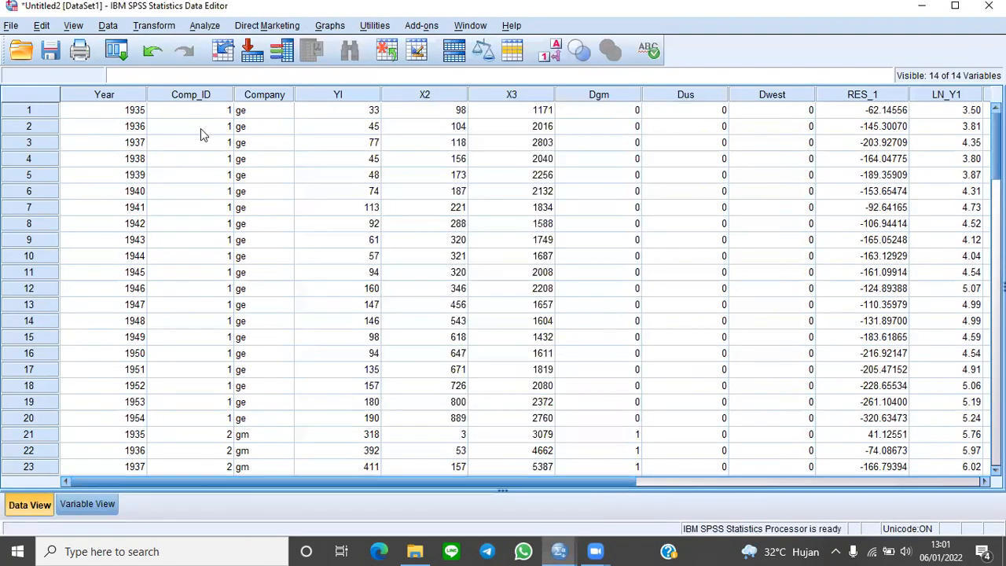
left_click(201, 28)
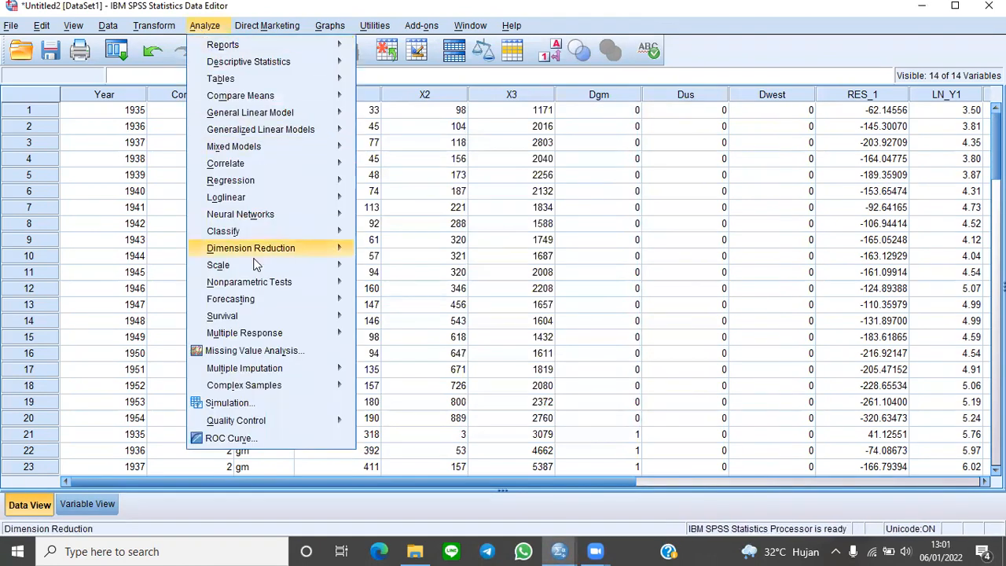
mouse_move(346, 298)
mouse_move(334, 281)
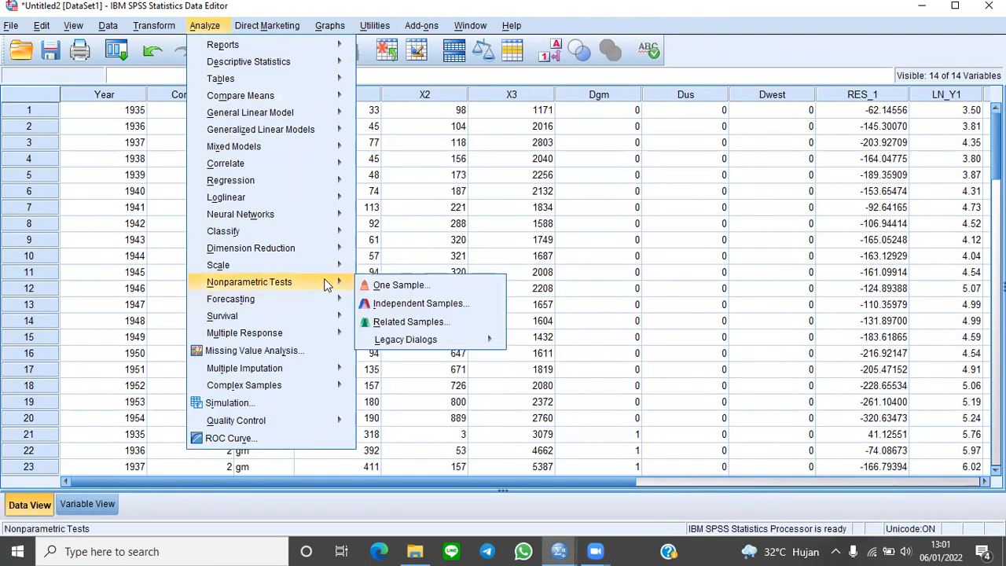
mouse_move(402, 339)
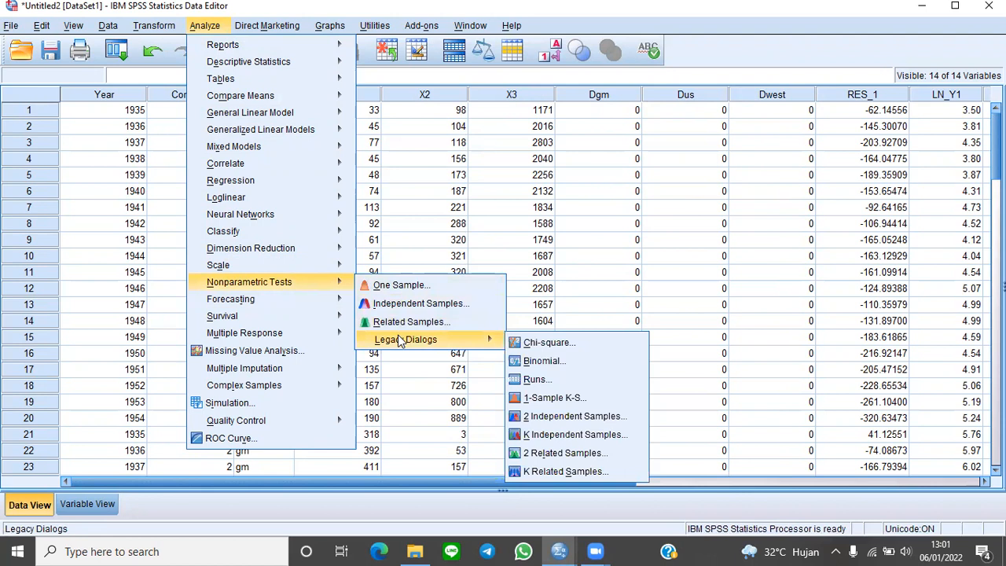
left_click(556, 399)
scroll(391, 273, "down", 3)
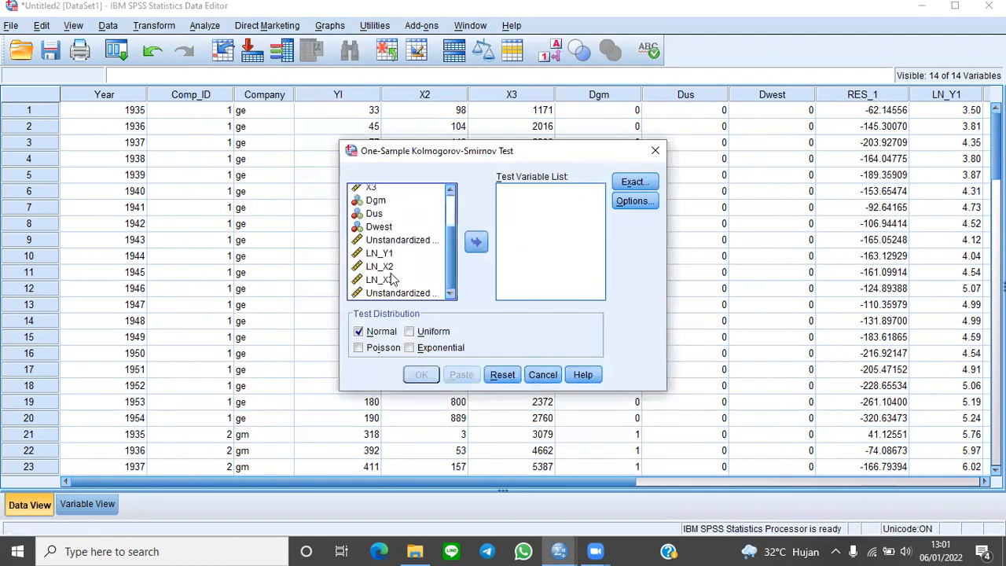
left_click(397, 293)
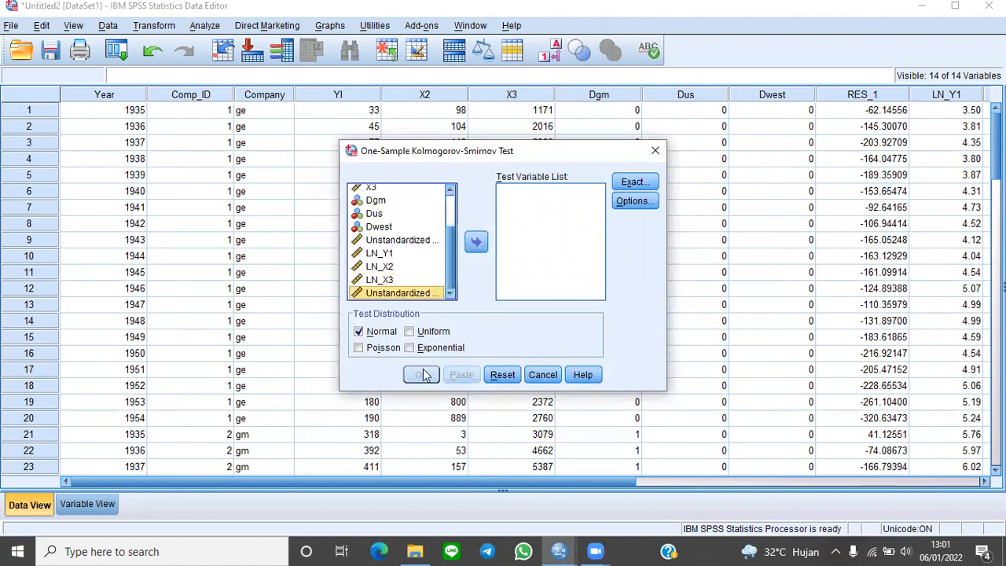
left_click(475, 242)
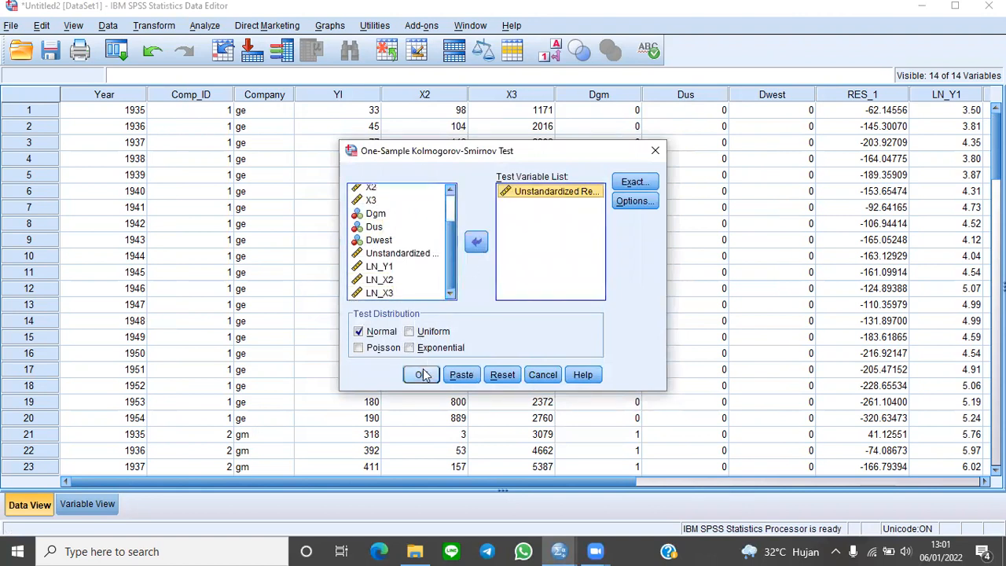
left_click(422, 375)
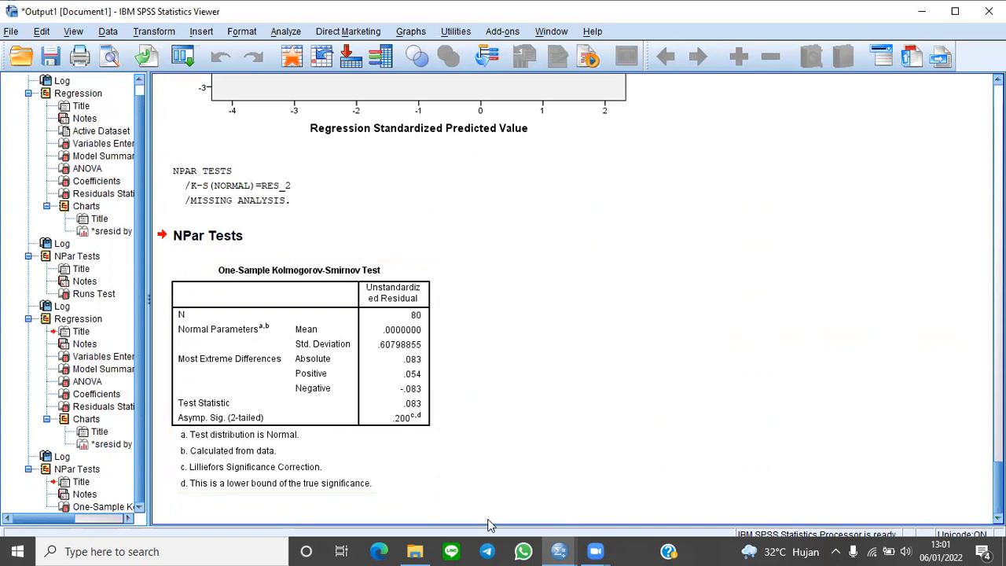
- Return to the dataset and compute a new variable LAG_LN_Y1 with the numeric expression LAG(LN_Y1)
mouse_move(558, 550)
left_click(609, 482)
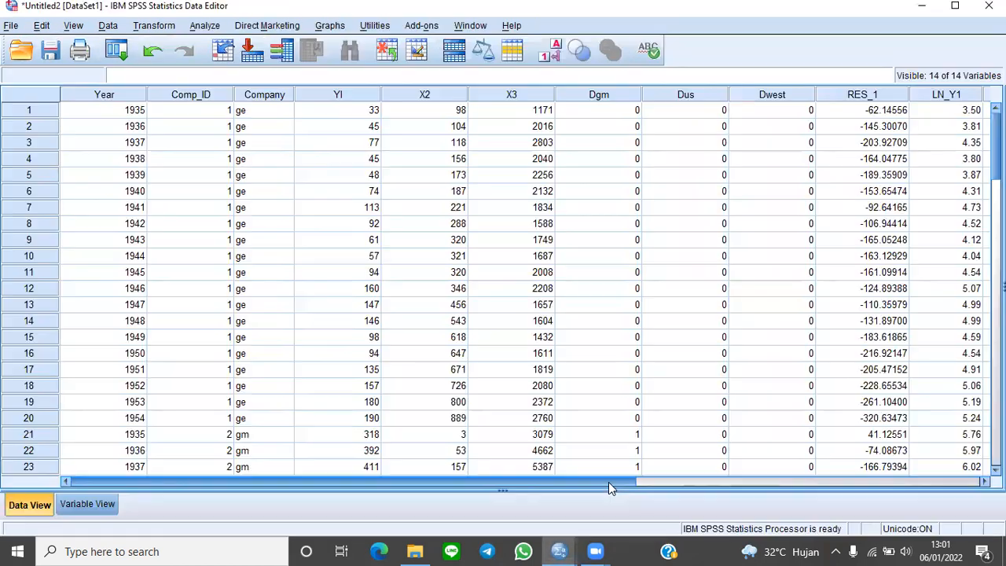
left_click(155, 27)
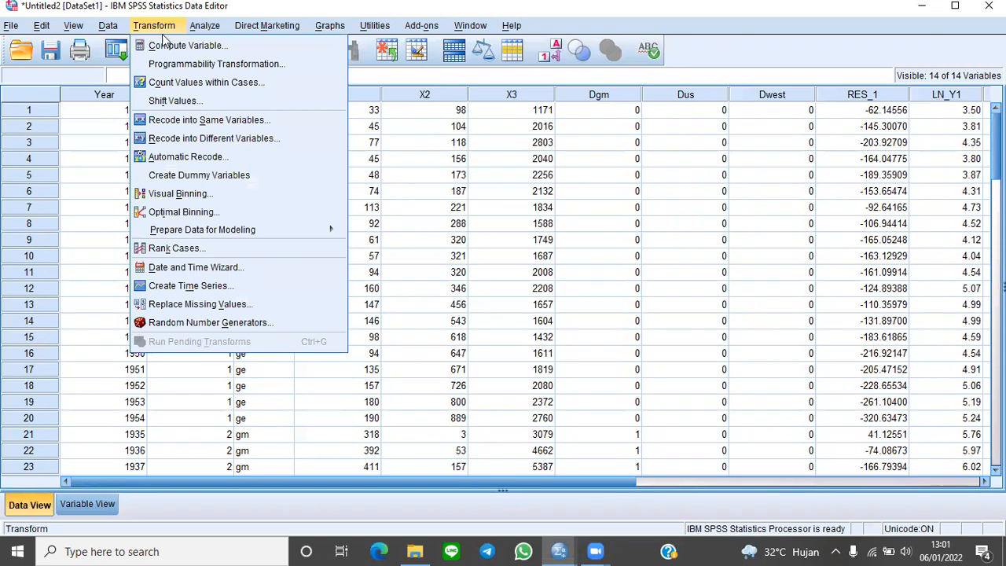
left_click(185, 49)
left_click(301, 112)
key("BackSpace")
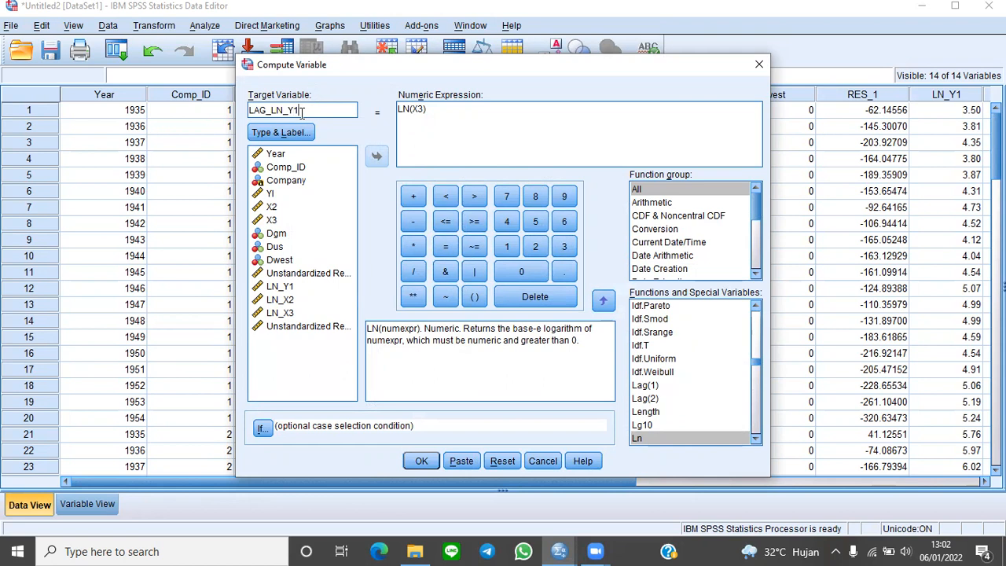
left_click(438, 113)
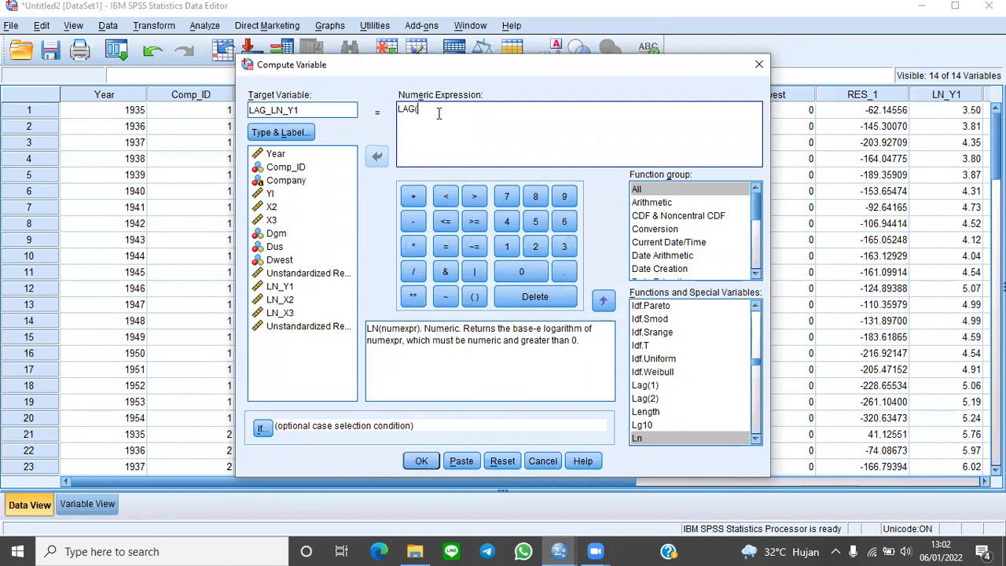
left_click(301, 285)
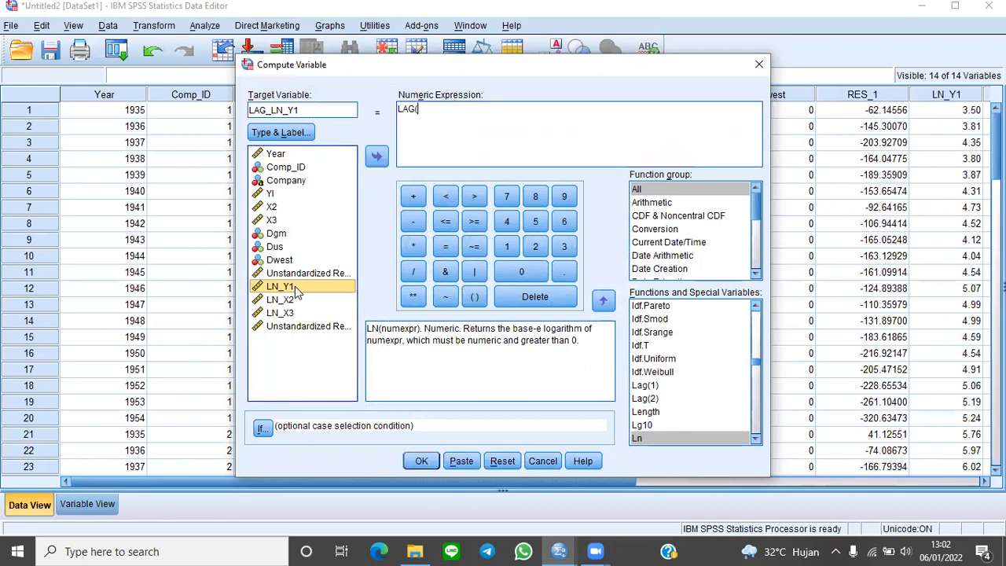
left_click(376, 158)
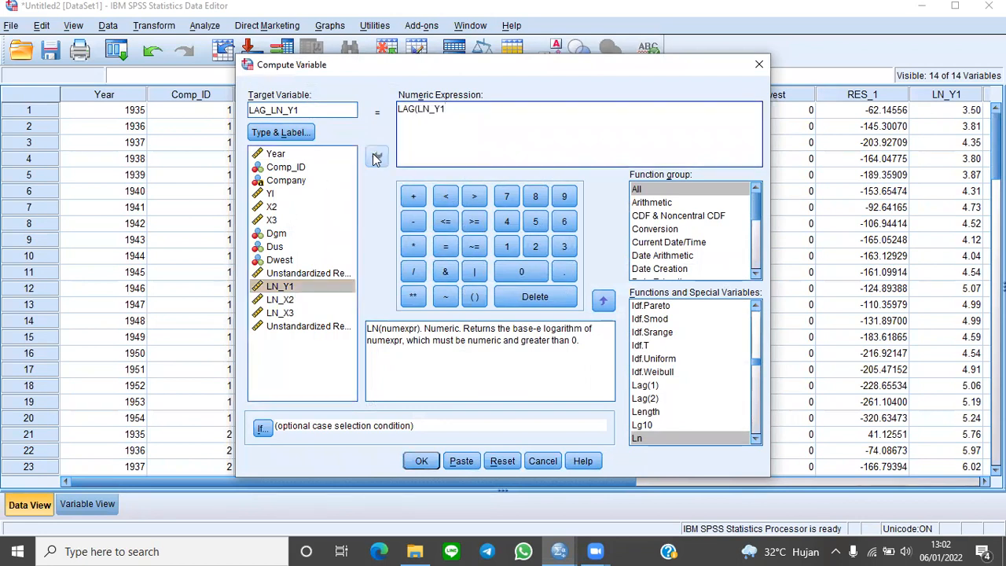
left_click(421, 462)
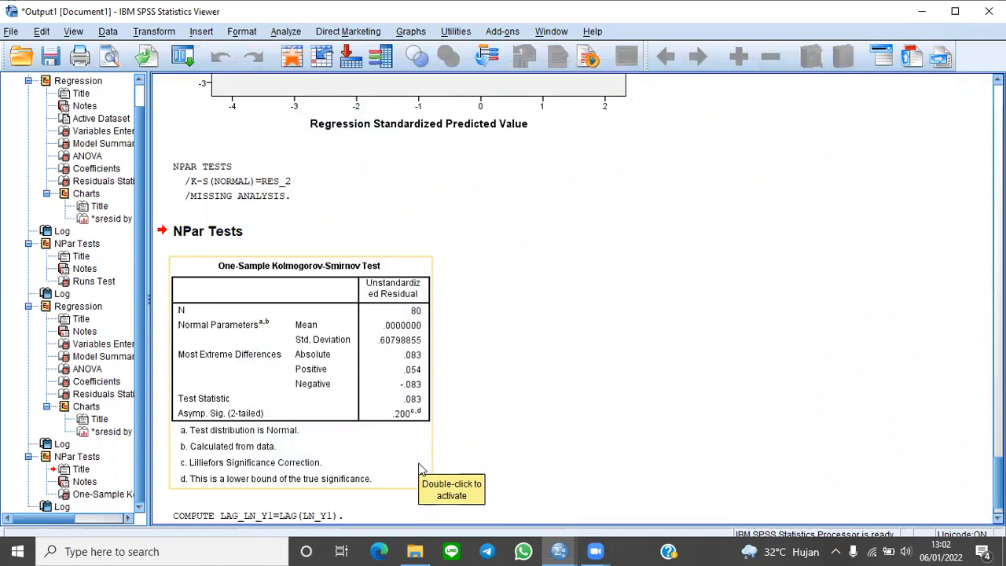
- Return to the dataset and compute a new variable LAG_LN_X2 with the numeric expression LAG(LN_X2)
mouse_move(559, 550)
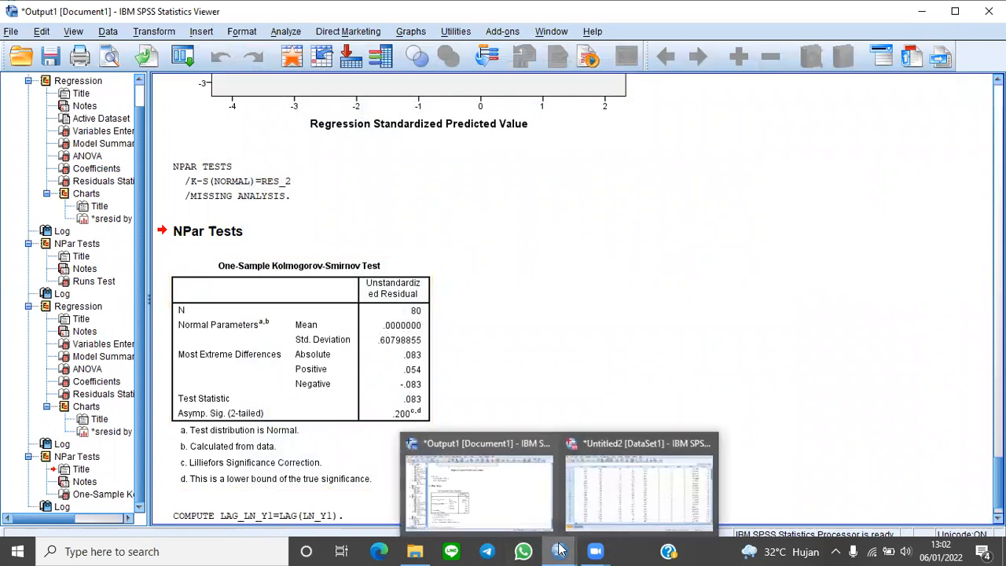
left_click(590, 519)
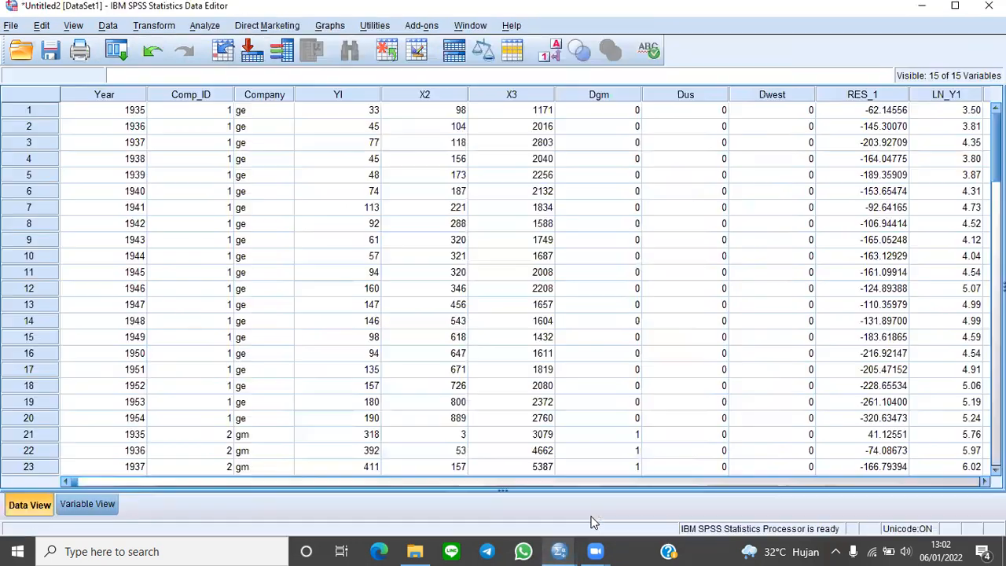
left_click(149, 25)
left_click(161, 42)
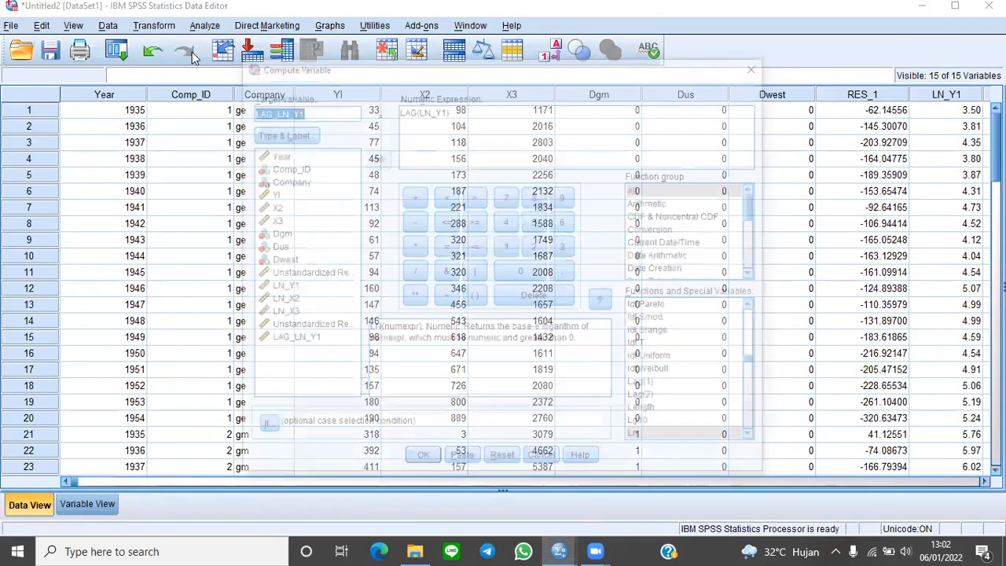
left_click(319, 111)
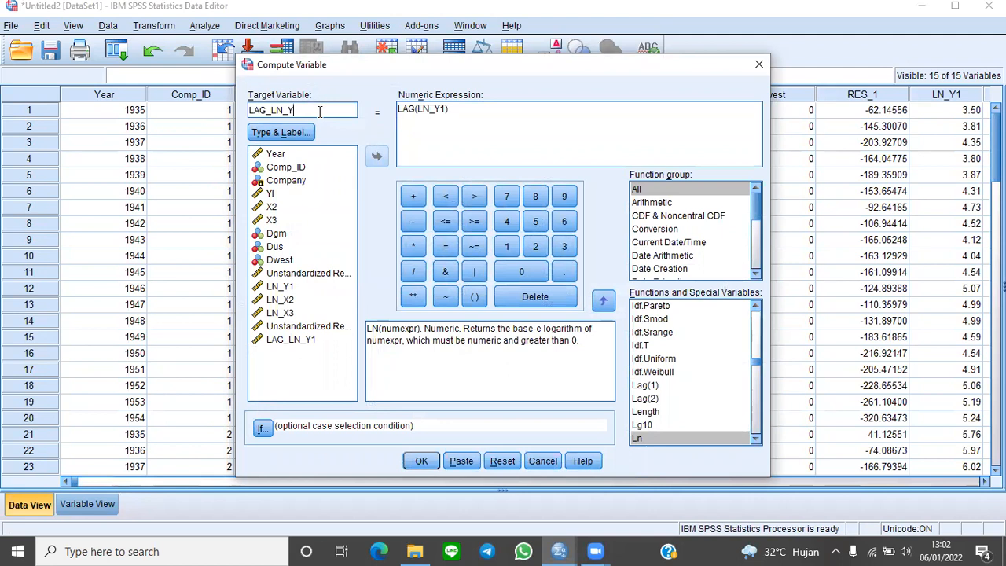
type("X")
left_click(447, 109)
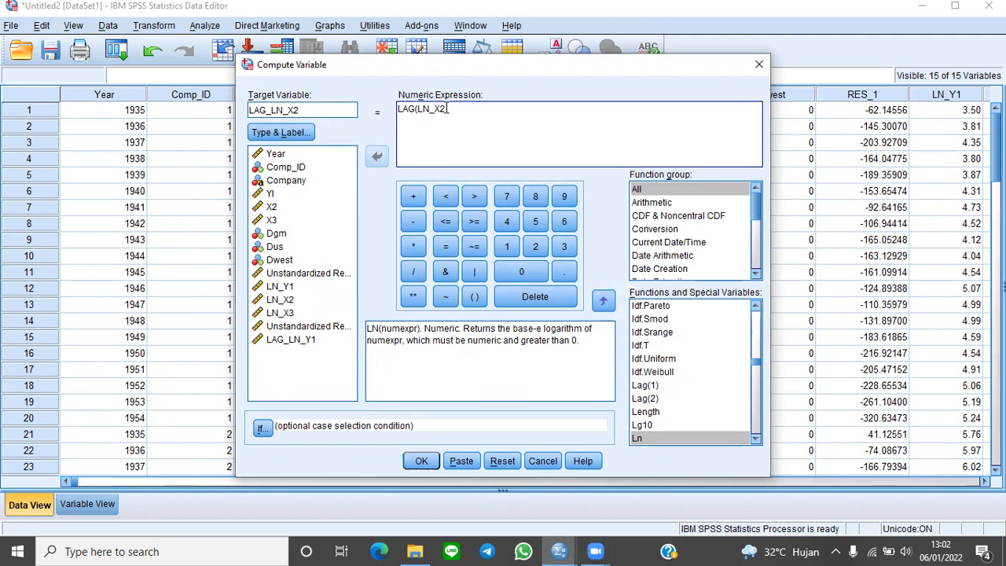
left_click(421, 462)
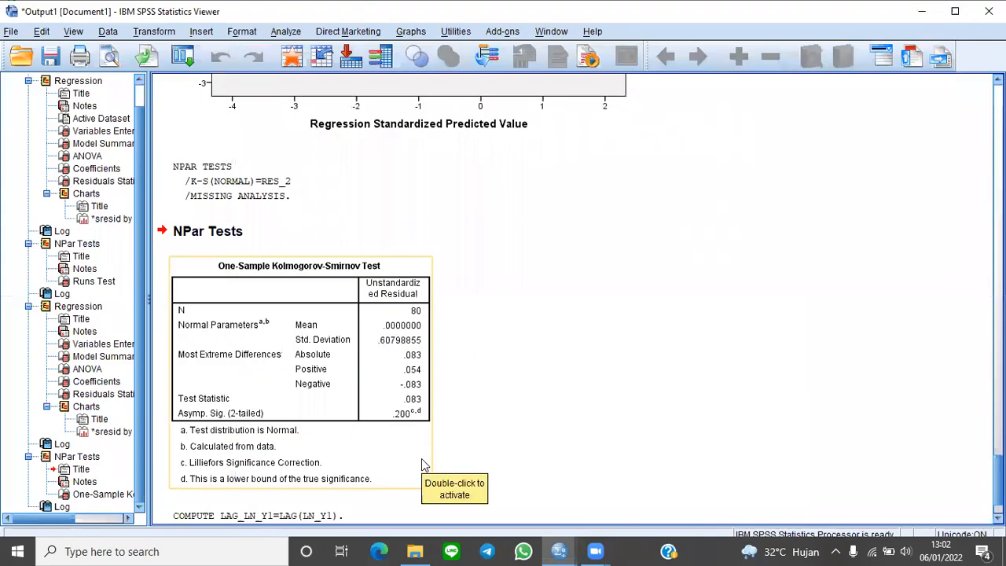
- Return to the dataset and compute a new variable LAG_LN_X3 with the numeric expression LAG(LN_X3)
mouse_move(560, 551)
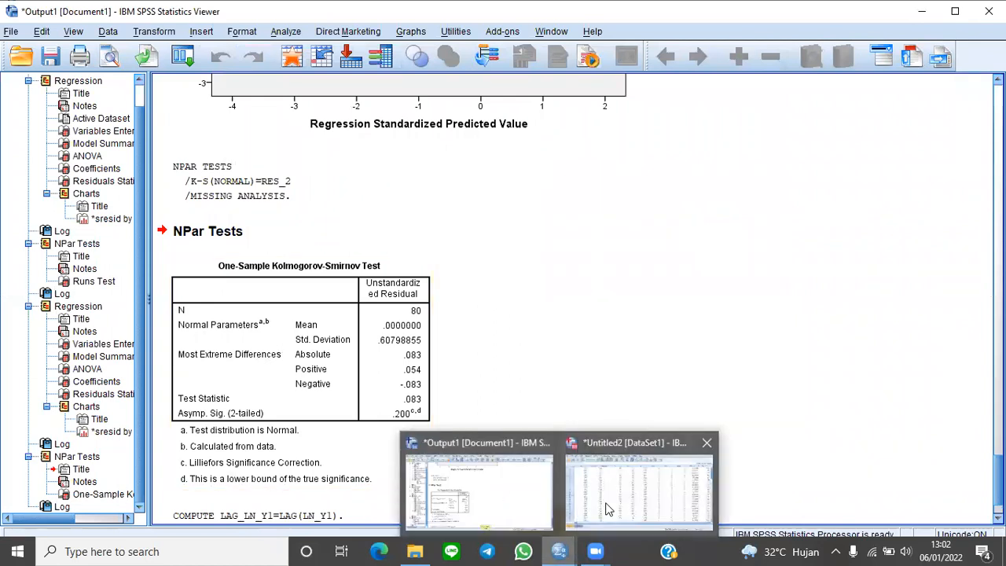
left_click(605, 509)
left_click(141, 28)
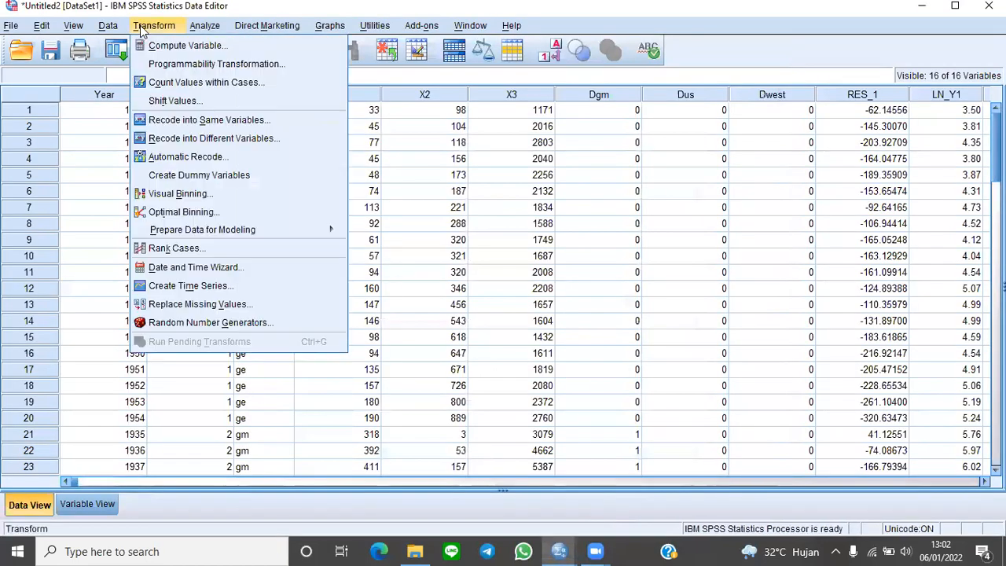
left_click(169, 45)
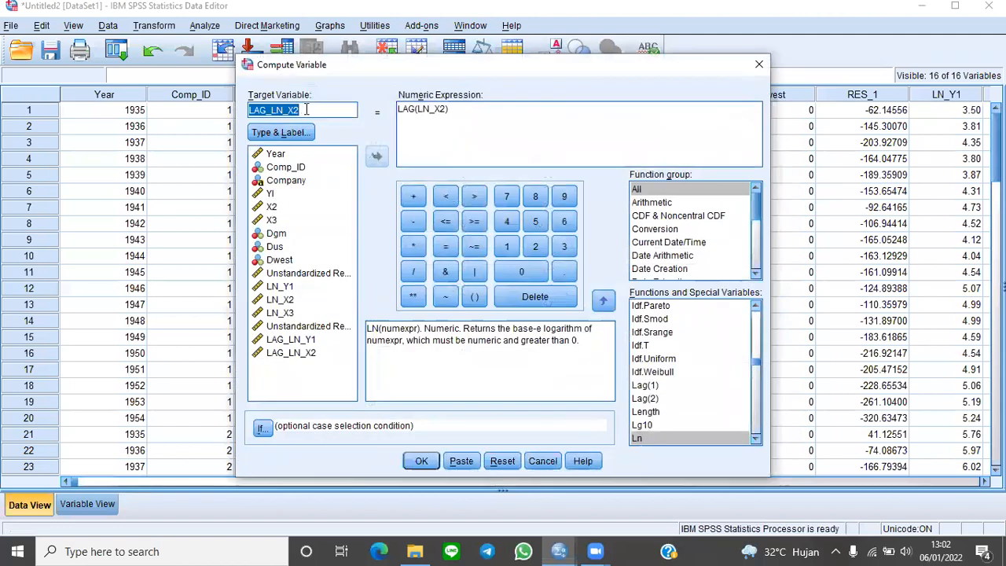
left_click(306, 110)
key("BackSpace")
type("3")
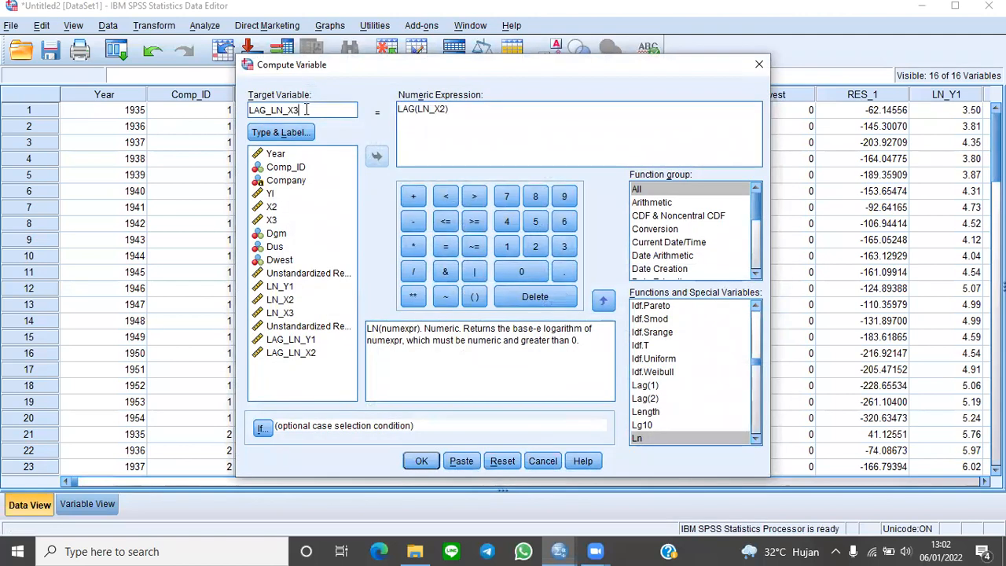
left_click(446, 110)
type("3")
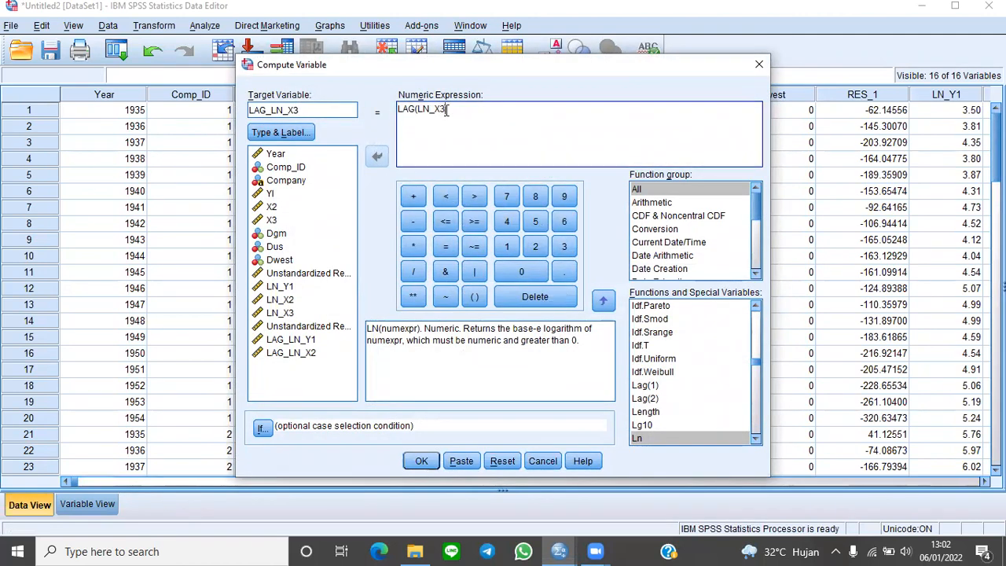
left_click(421, 461)
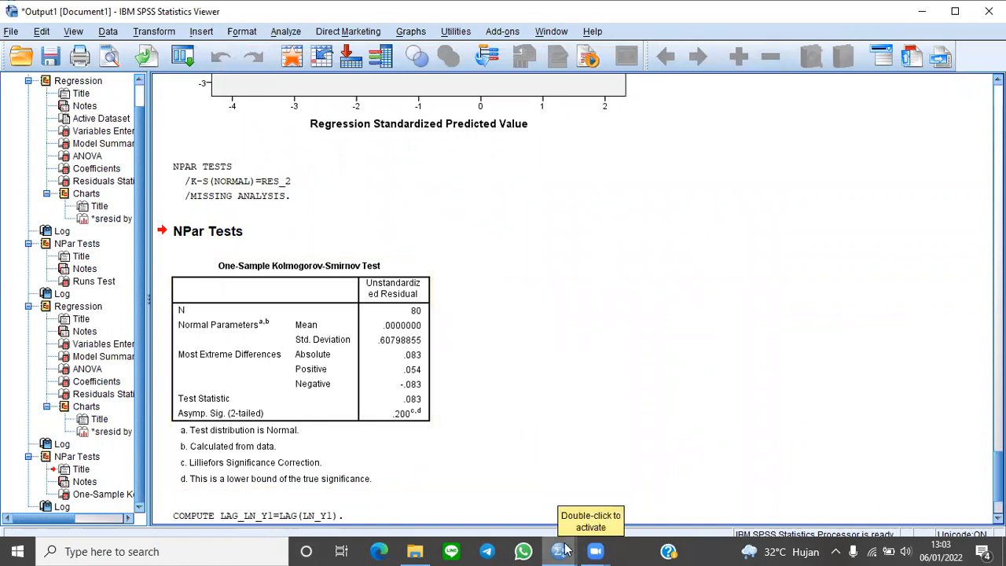
- Return to the dataset, start a linear regression and replace the dependent variable LN_Y1 with LAG_LN_Y1
mouse_move(560, 551)
left_click(617, 516)
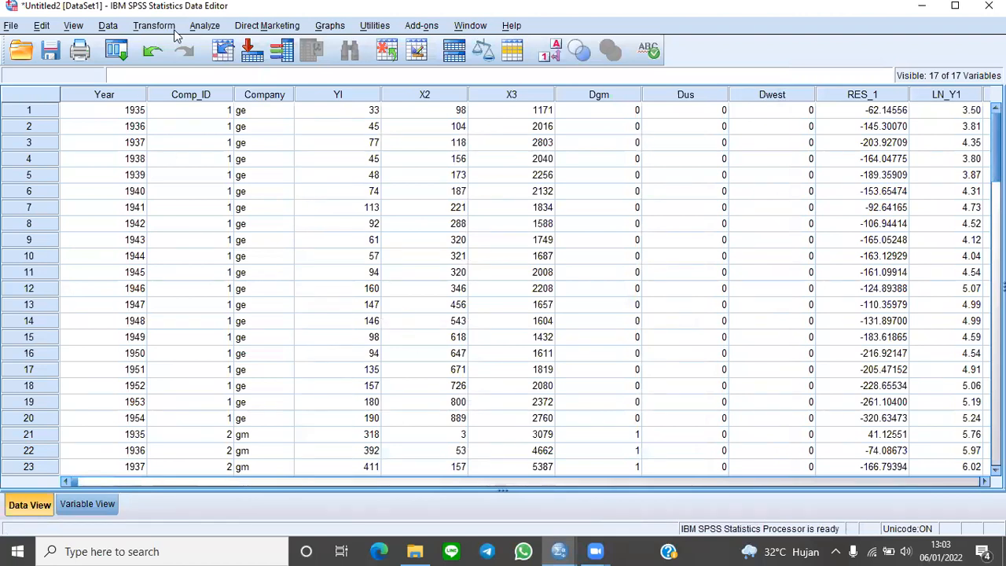
left_click(200, 25)
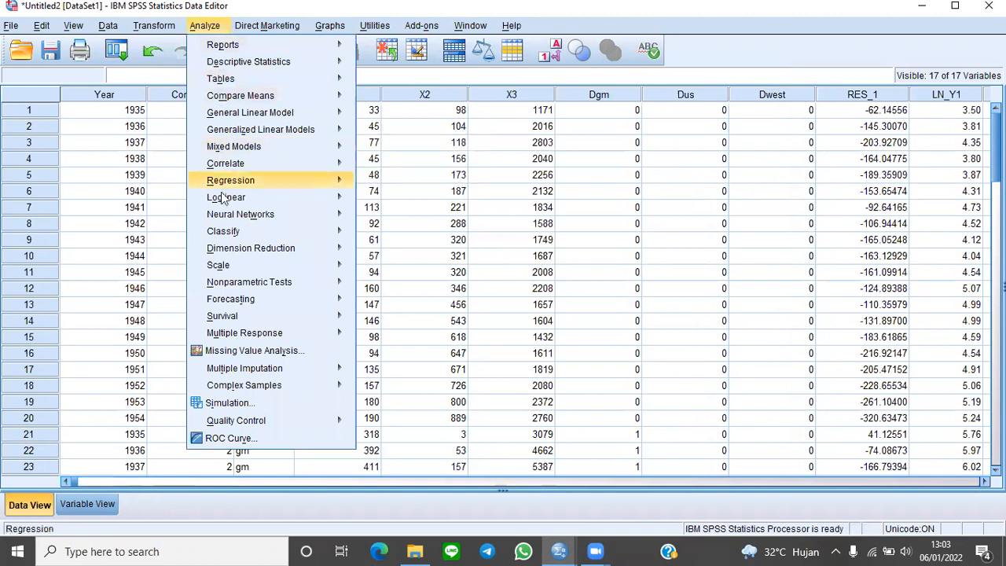
mouse_move(257, 198)
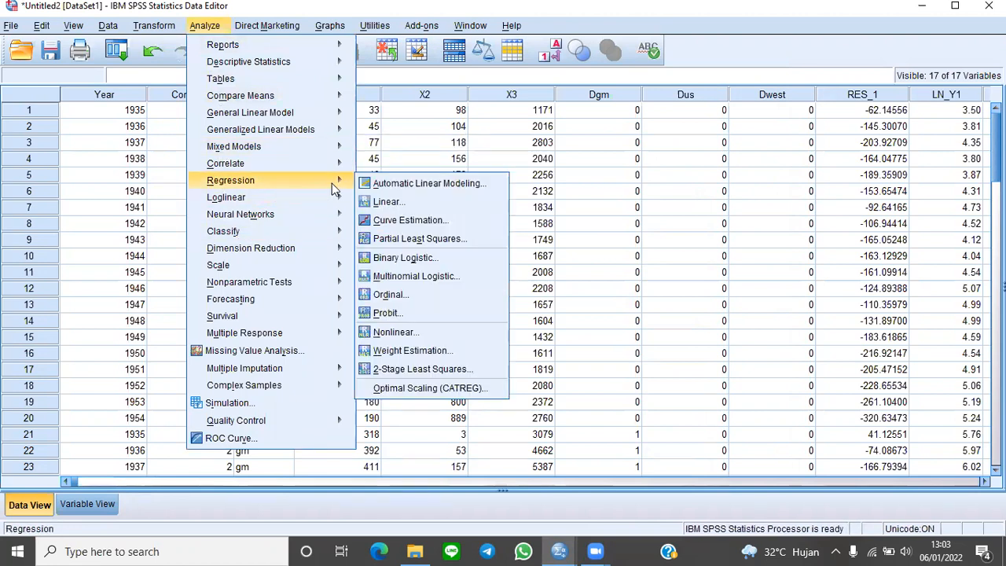
left_click(385, 202)
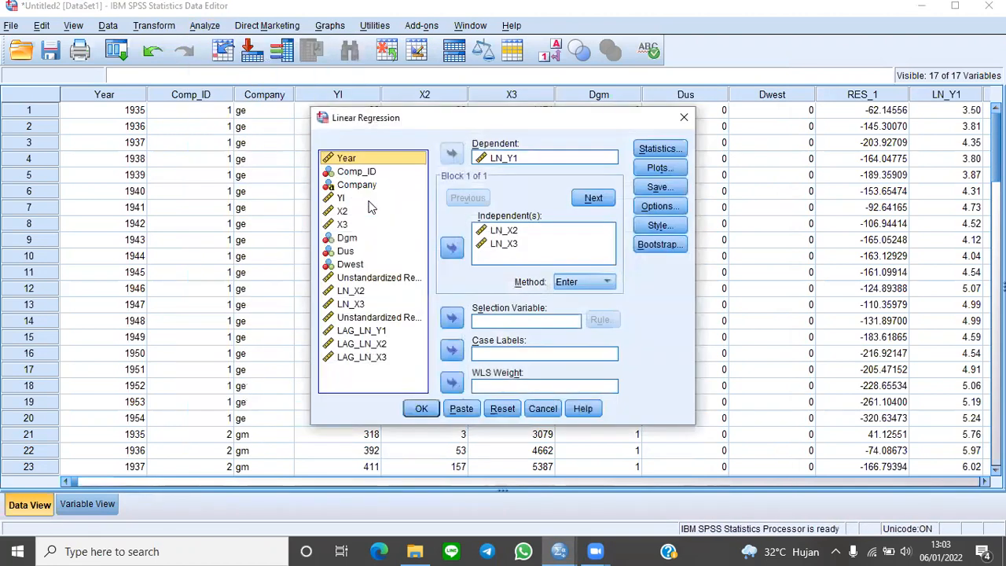
left_click(503, 158)
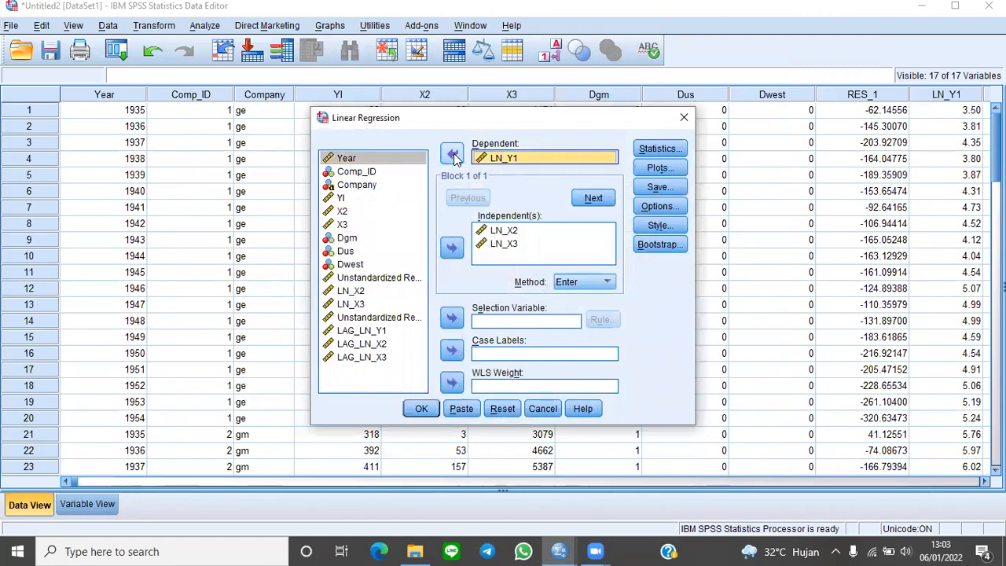
left_click(453, 153)
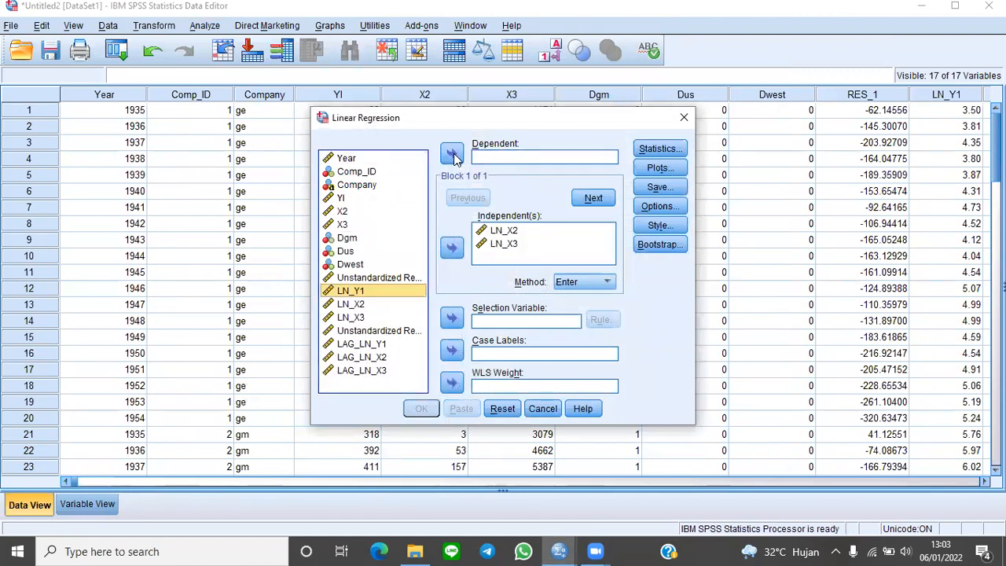
left_click(373, 347)
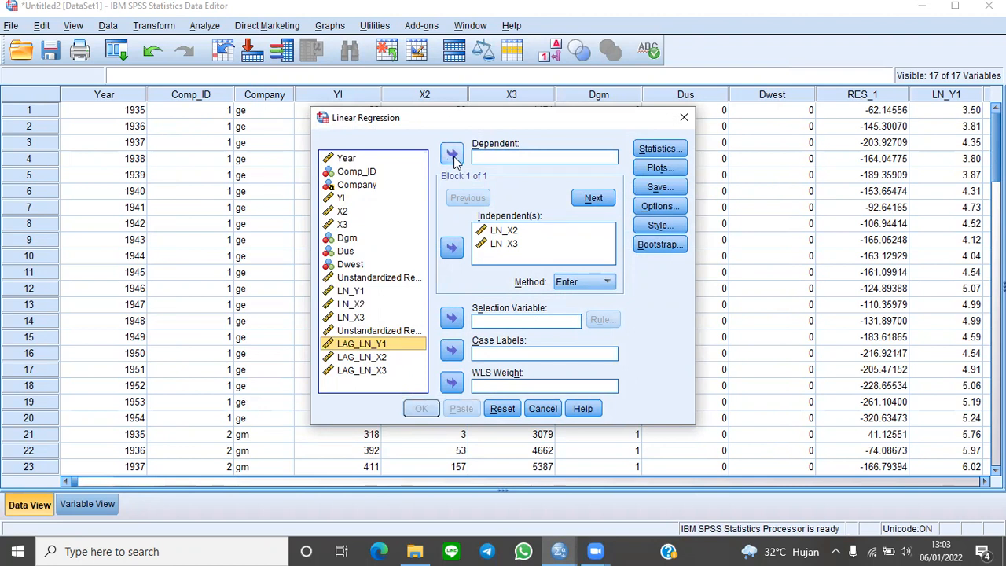
left_click(452, 153)
- Replace the independent variables LN_X2 and LN_X3 with LAG_LN_X2 and LAG_LN_X3
left_click(489, 231)
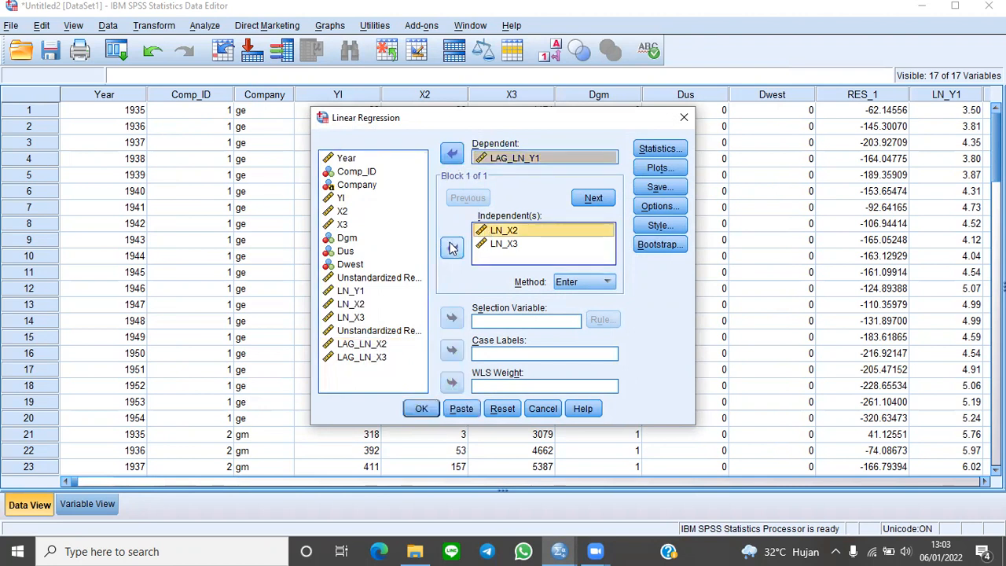
double_click(495, 231)
left_click(500, 231)
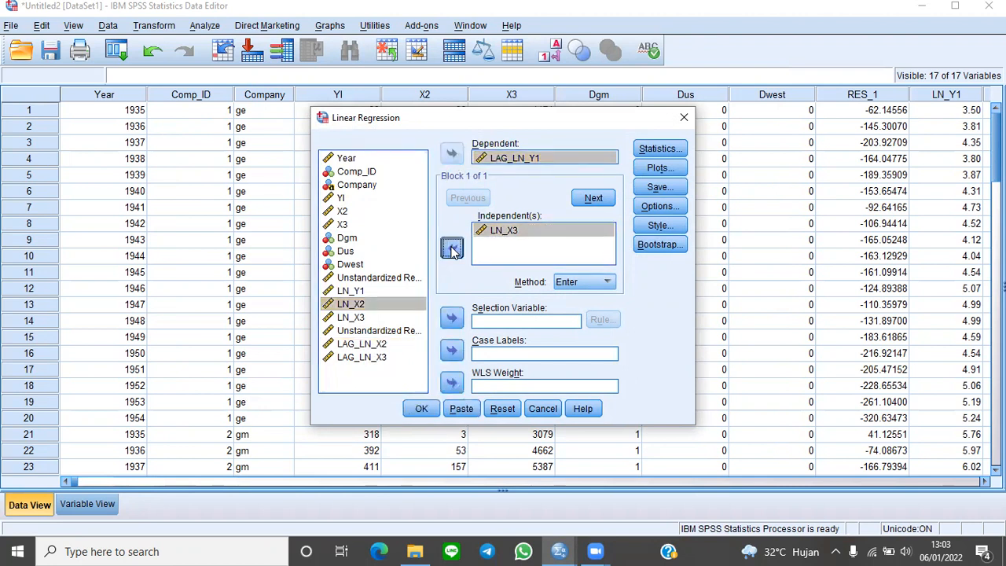
left_click(453, 247)
left_click(381, 345)
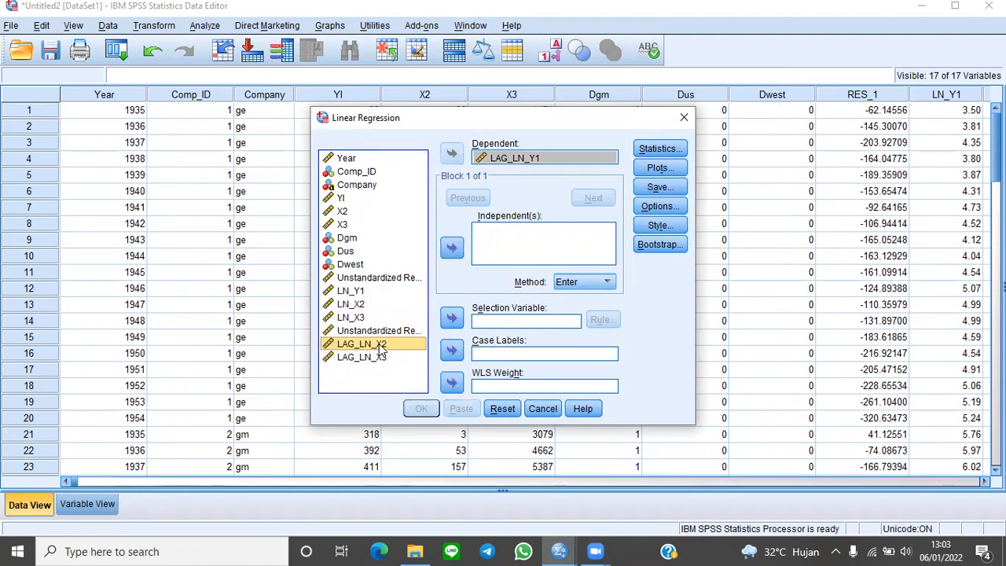
left_click(452, 250)
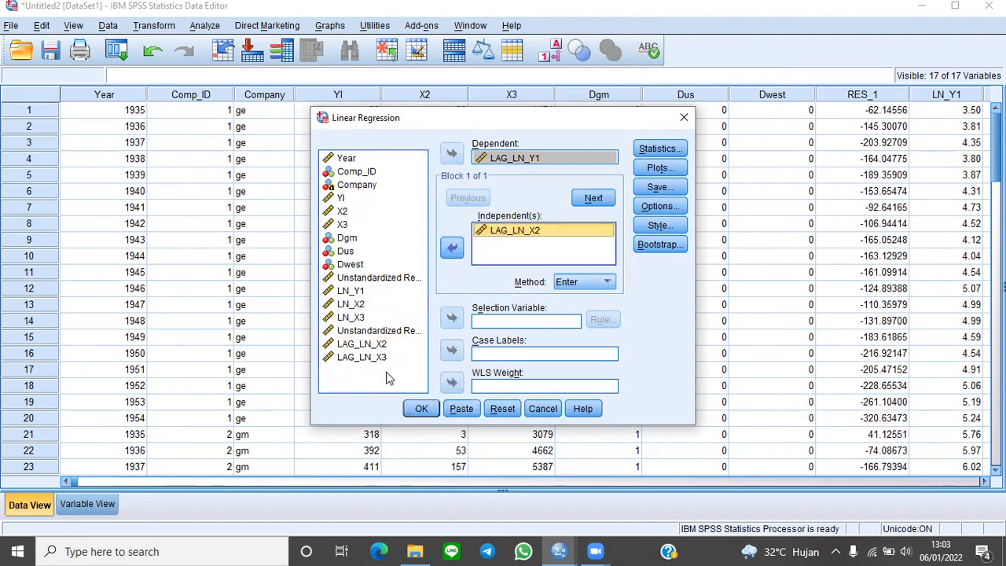
left_click(384, 358)
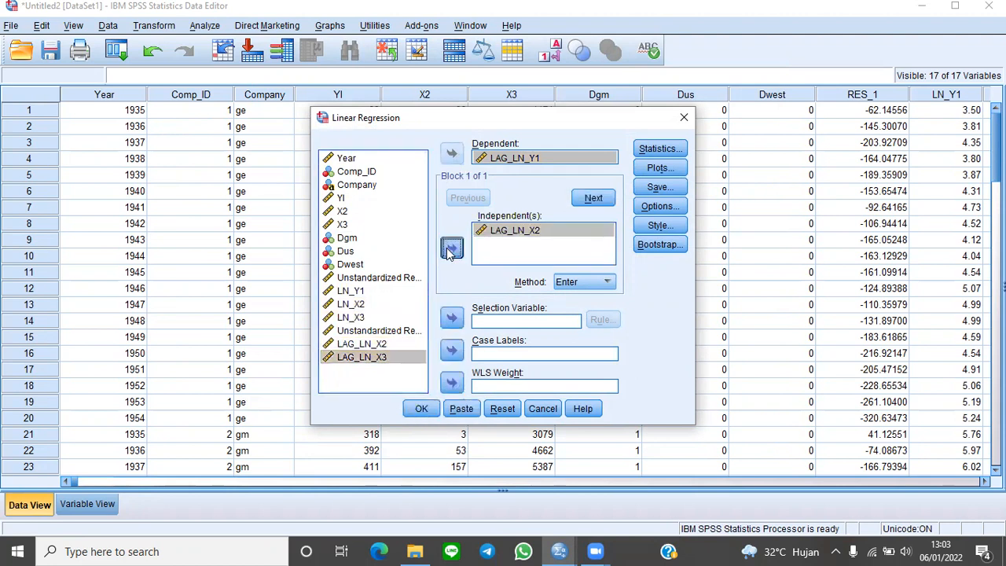
left_click(452, 248)
- Check that unstandardized residuals are set to save and run the linear regression on the lagged variables
left_click(659, 188)
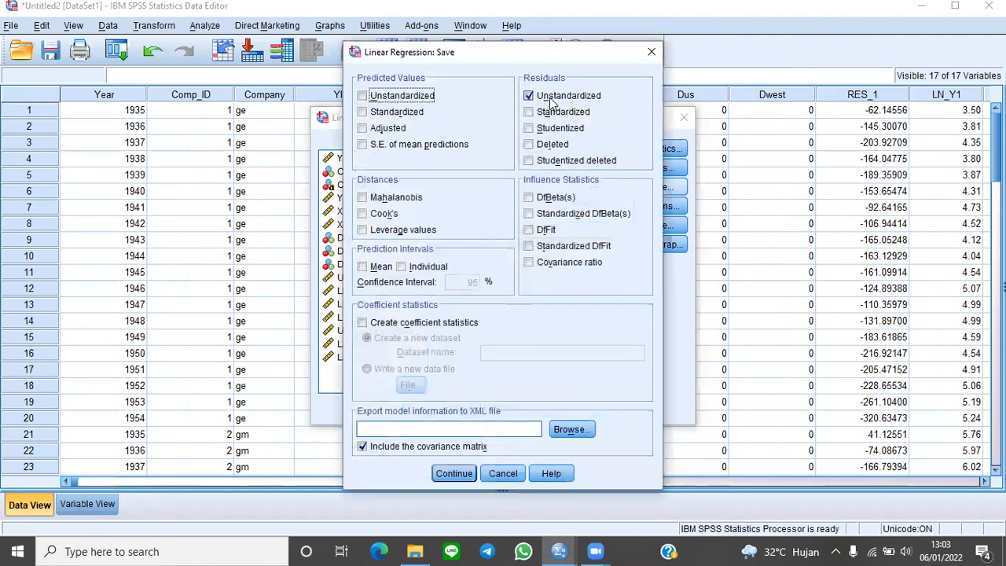
left_click(449, 472)
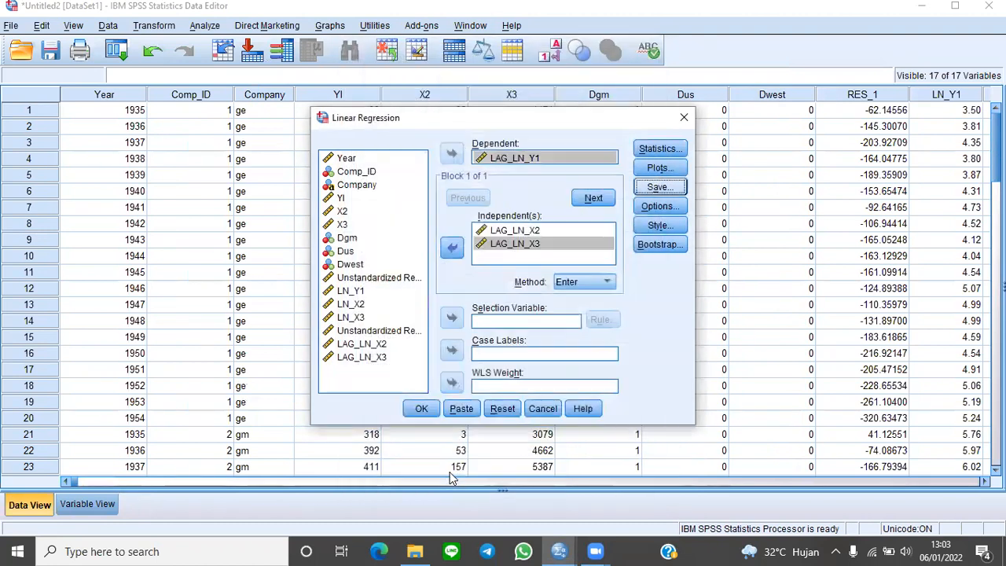
left_click(423, 409)
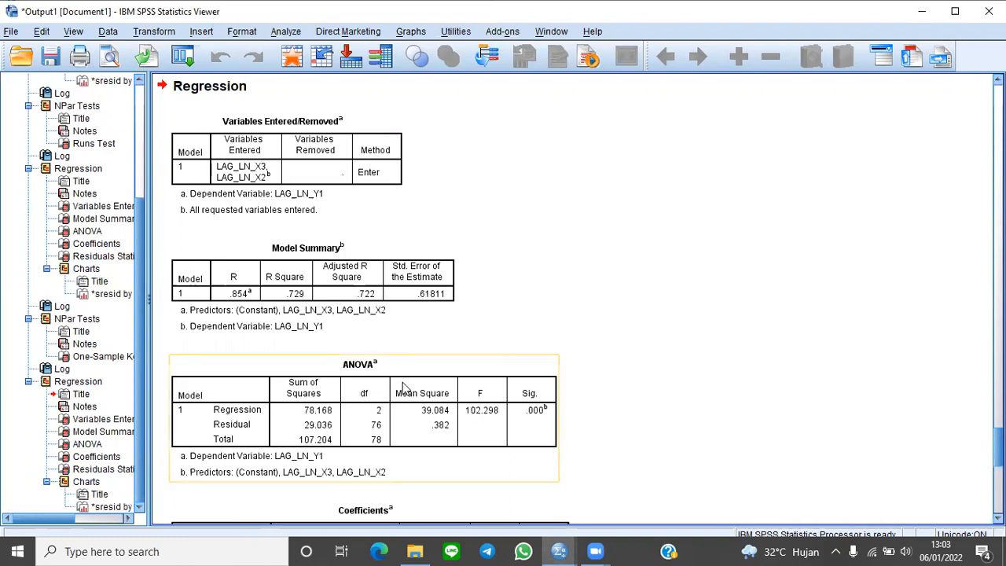
- Return to the dataset and start computing a variable with the target name LAG_Res3
mouse_move(558, 550)
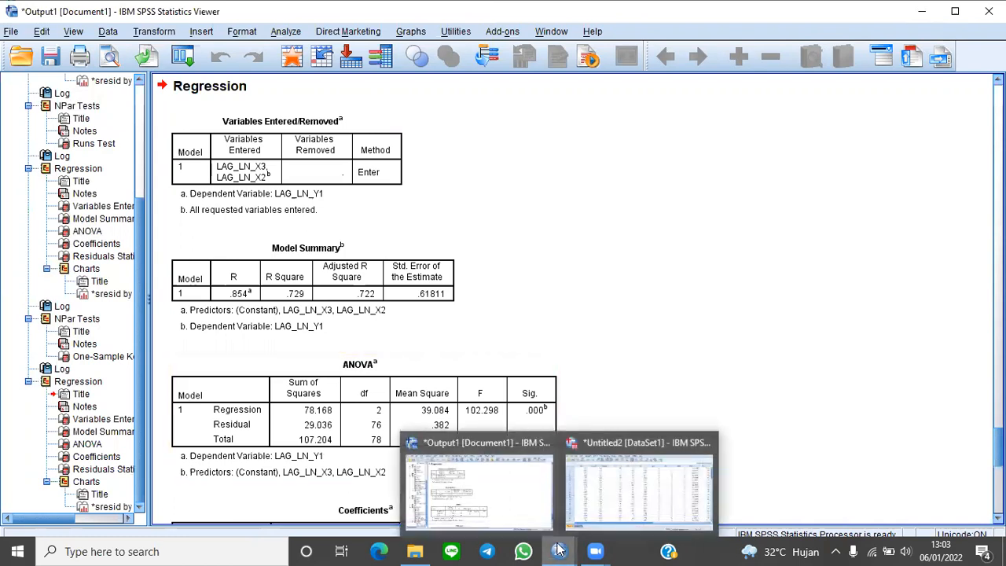
left_click(608, 503)
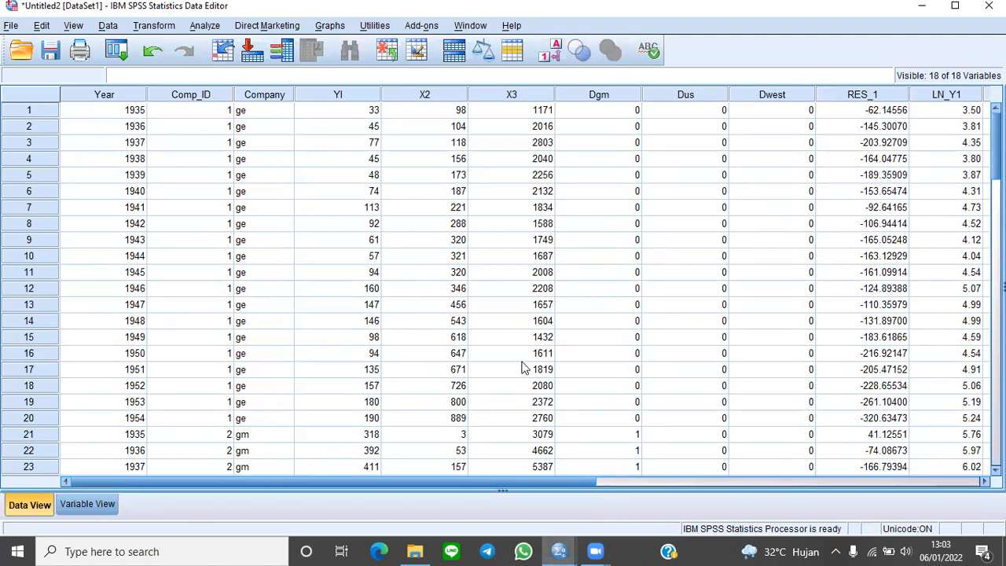
left_click(155, 25)
left_click(168, 45)
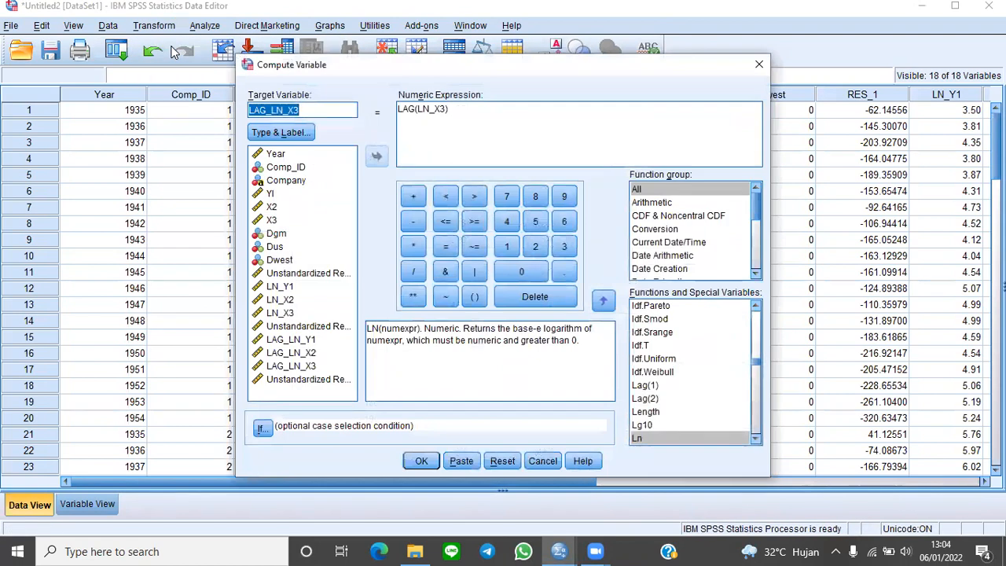
left_click(317, 109)
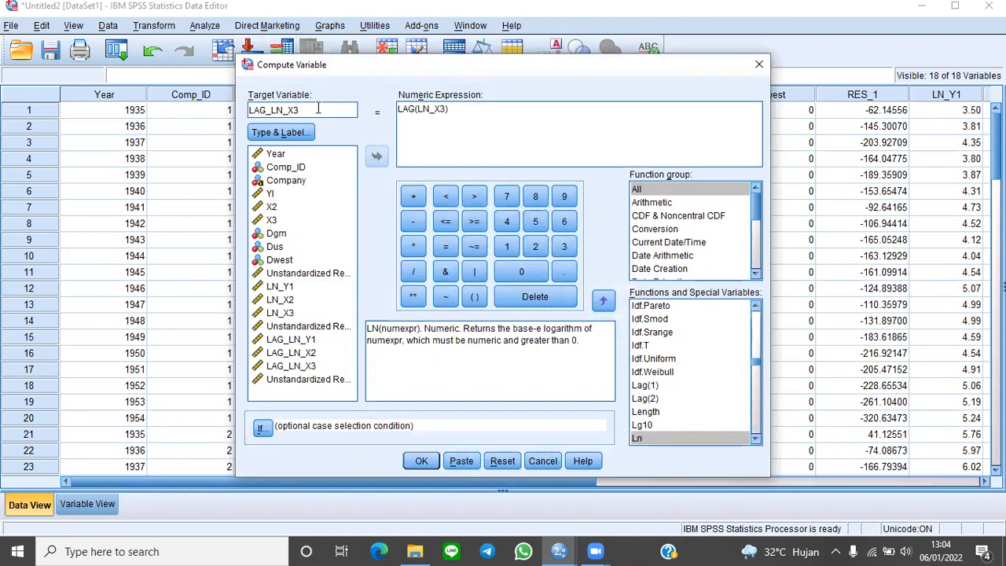
key("BackSpace")
type("Res3")
key("BackSpace")
type("3")
key("BackSpace")
key("BackSpace")
type("3")
- Set the numeric expression to LAG(RES_3) using the latest unstandardized residual and compute the variable
left_click(449, 109)
key("BackSpace")
key("BackSpace")
key("BackSpace")
key("BackSpace")
key("BackSpace")
key("BackSpace")
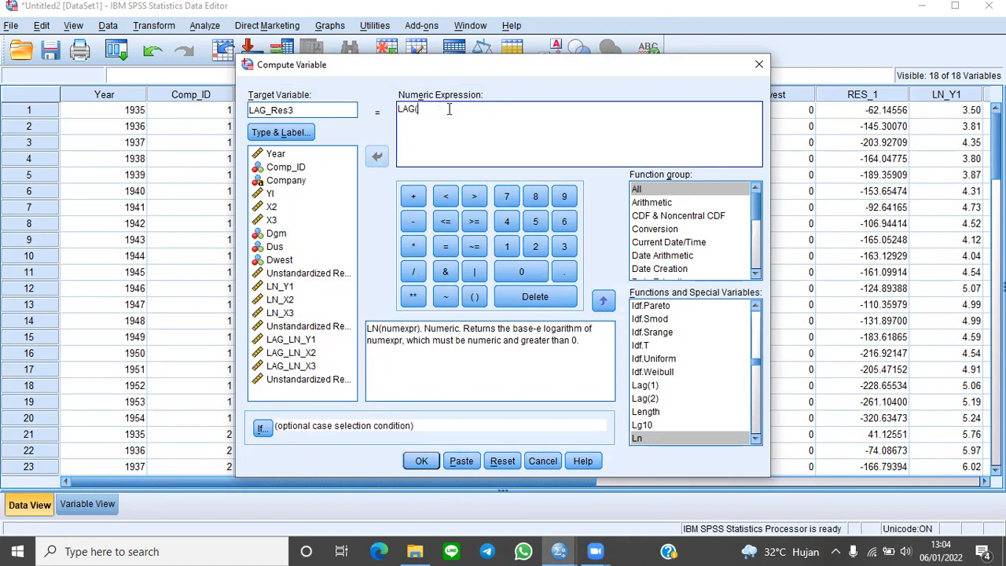
left_click(324, 381)
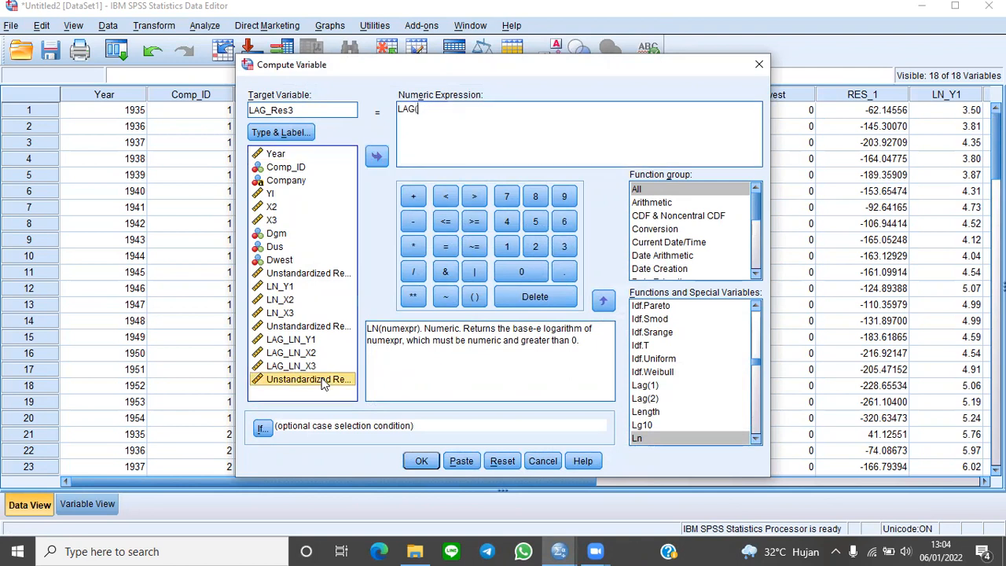
left_click(376, 160)
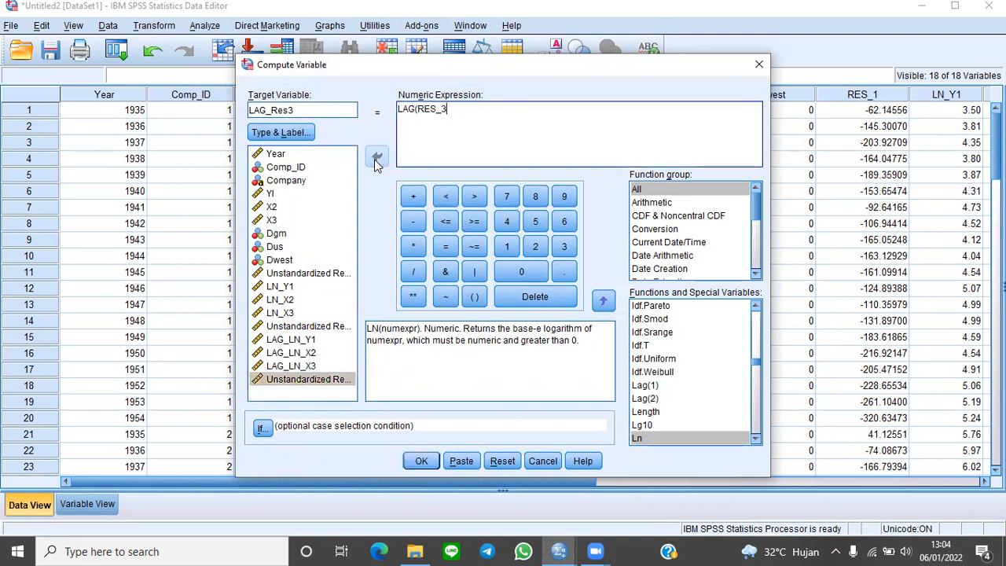
type(")")
left_click(421, 462)
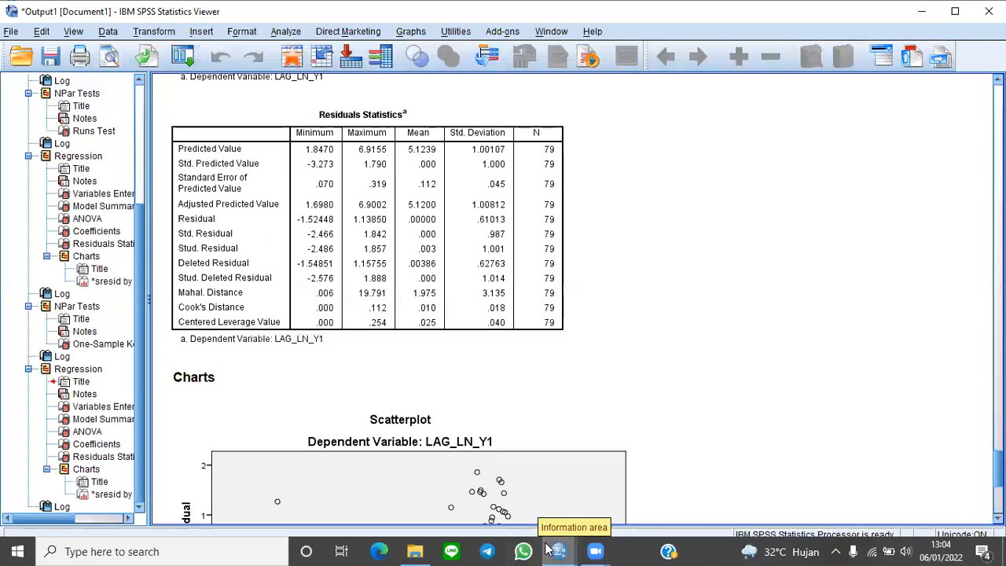
- Return to the dataset, start a linear regression and replace the dependent variable LAG_LN_Y1 with the latest unstandardized residual, RES_3
mouse_move(558, 551)
left_click(606, 492)
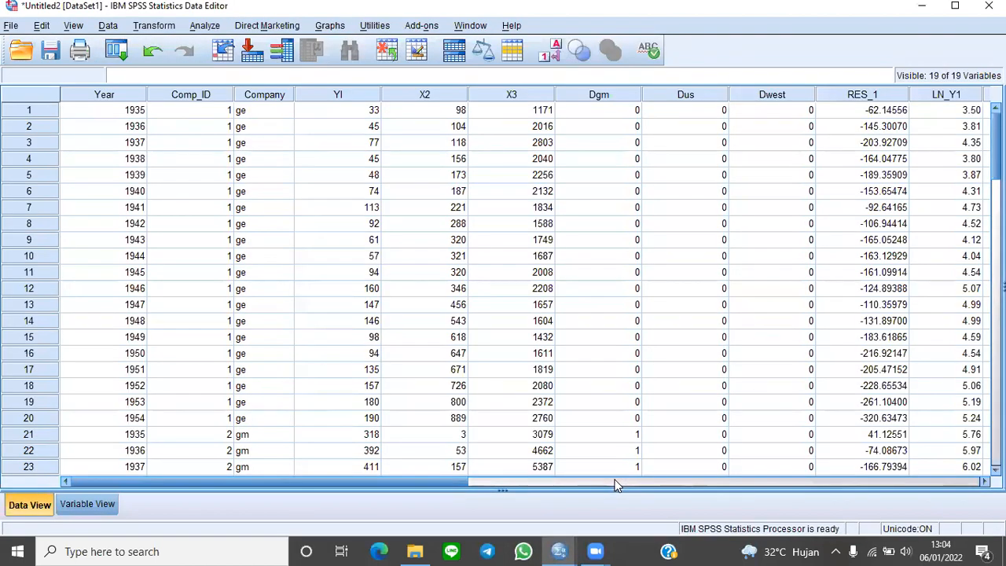
left_click(205, 26)
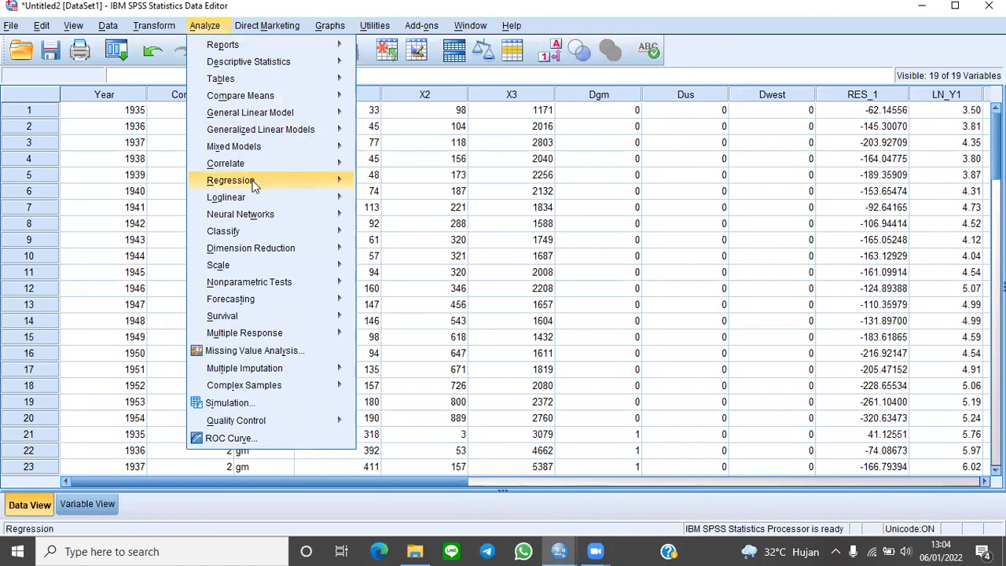
mouse_move(275, 186)
left_click(378, 202)
left_click(486, 159)
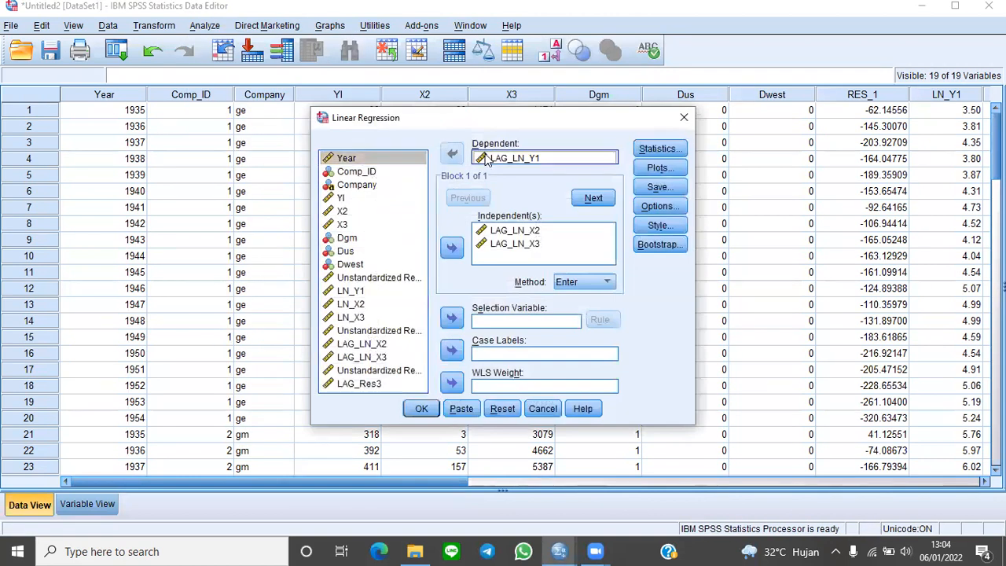
left_click(454, 159)
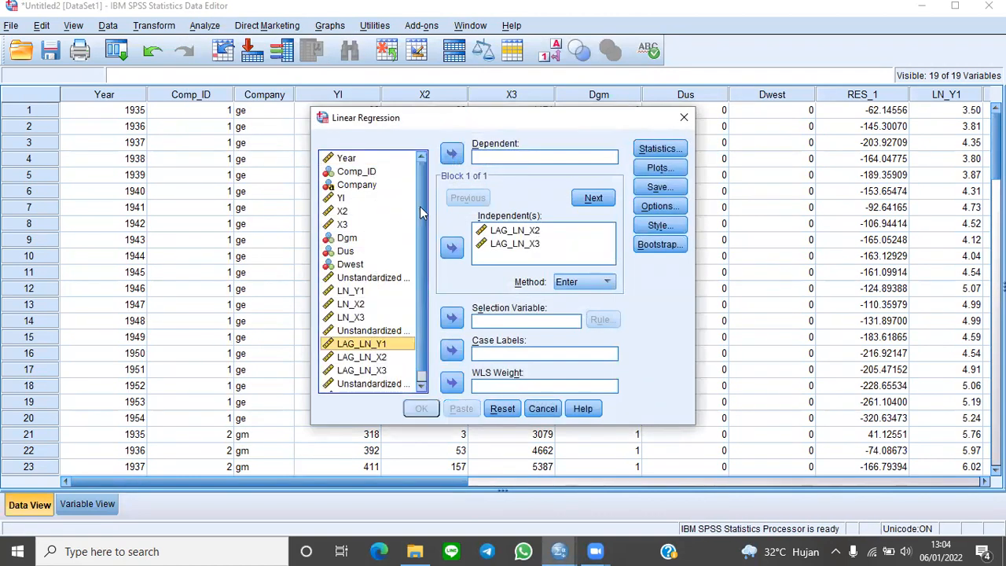
scroll(374, 288, "down", 1)
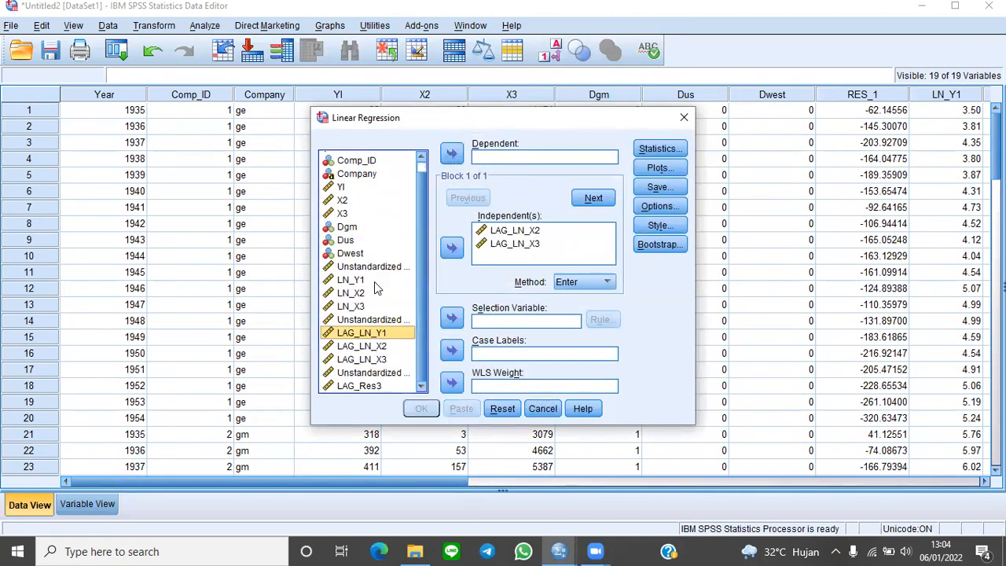
left_click(385, 374)
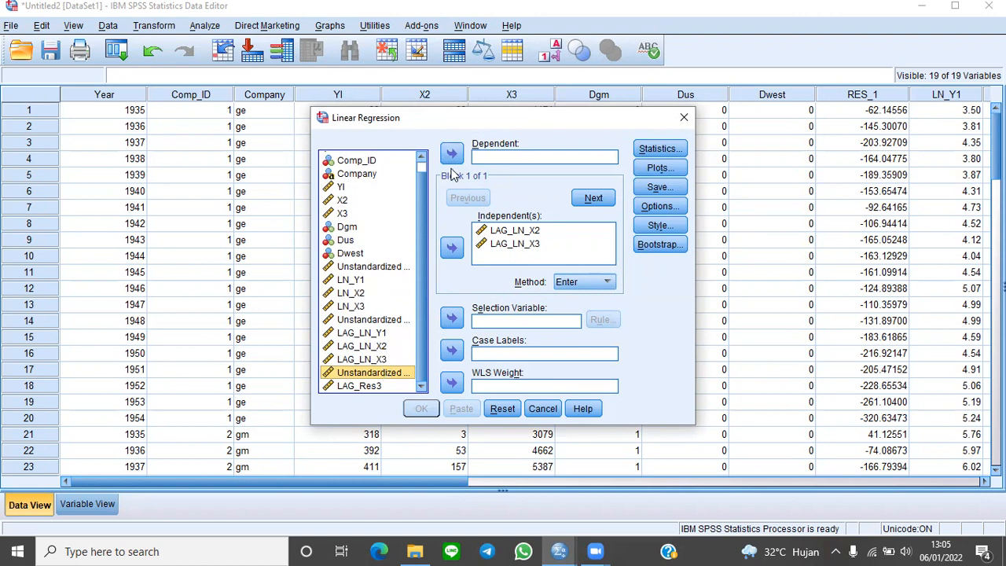
left_click(452, 156)
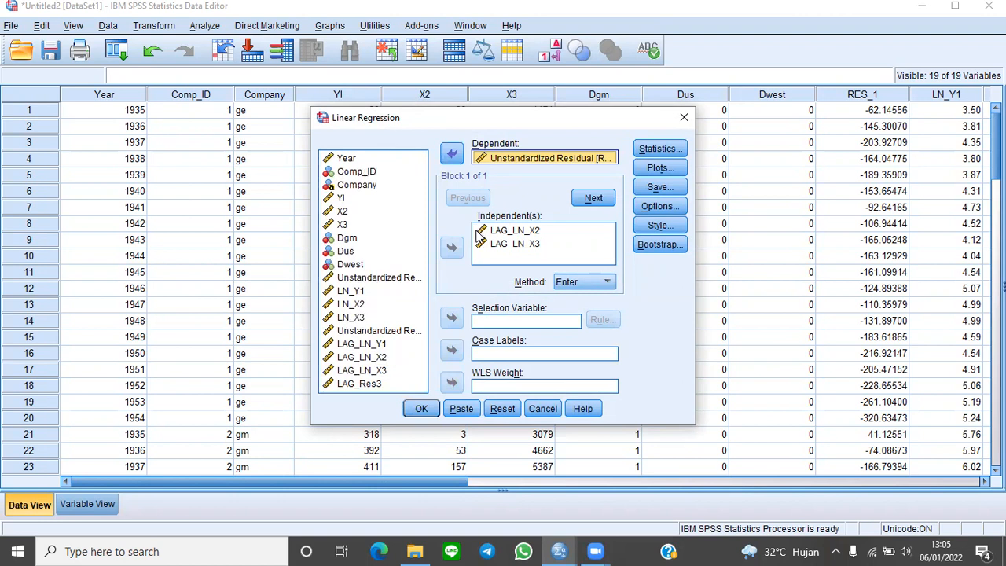
- Replace the independent variables LAG_LN_X2 and LAG_LN_X3 with LAG_Res3
left_click(495, 231)
left_click(452, 248)
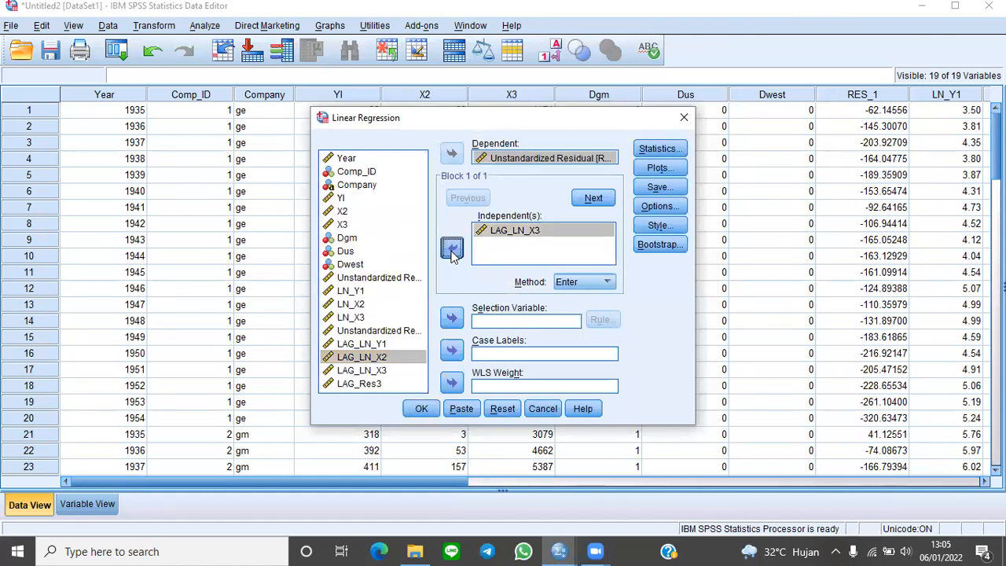
left_click(453, 250)
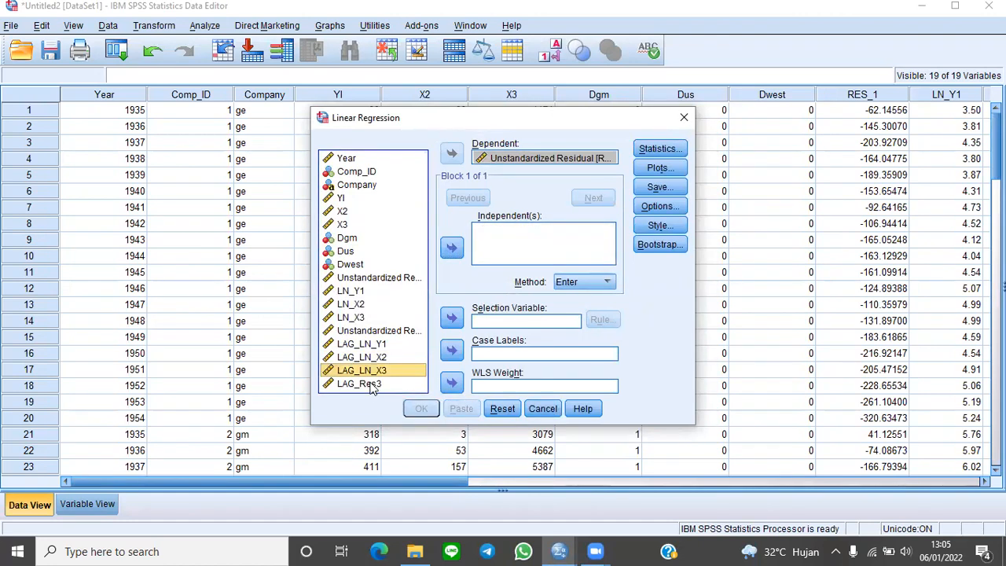
left_click(370, 385)
left_click(453, 249)
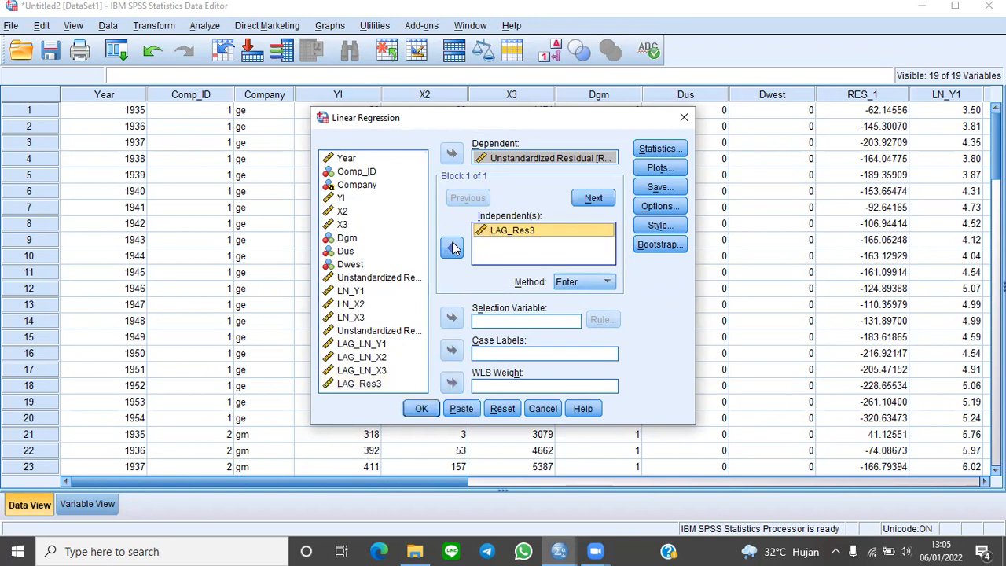
- Run the residual regression and examine the LAG_Res3 coefficient in the output
left_click(422, 409)
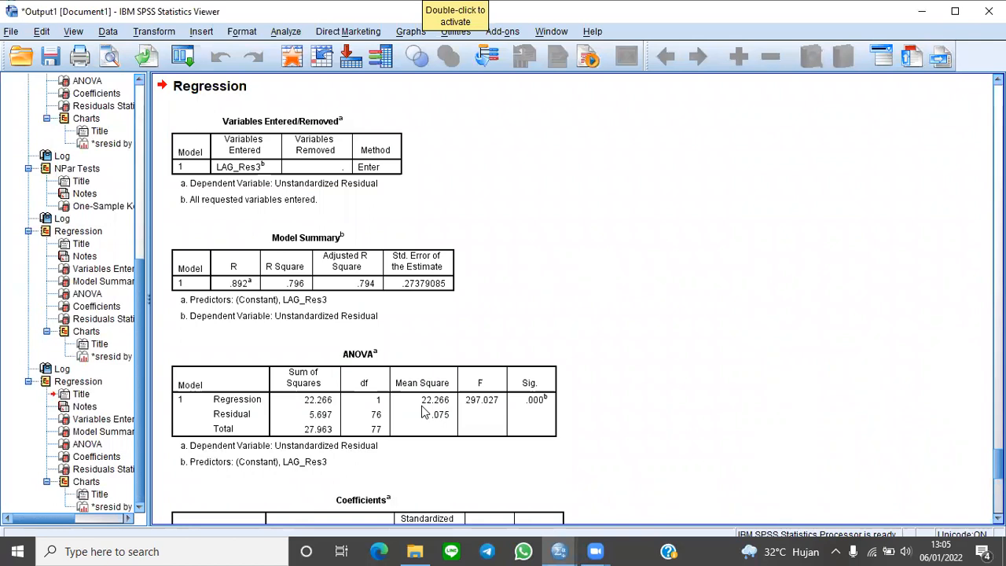
scroll(422, 410, "down", 5)
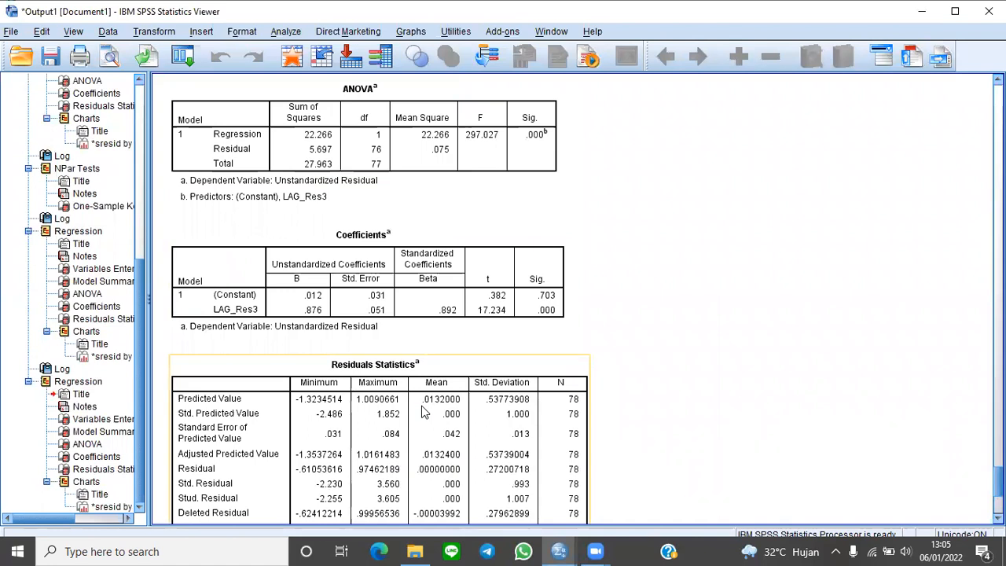
left_click(422, 311)
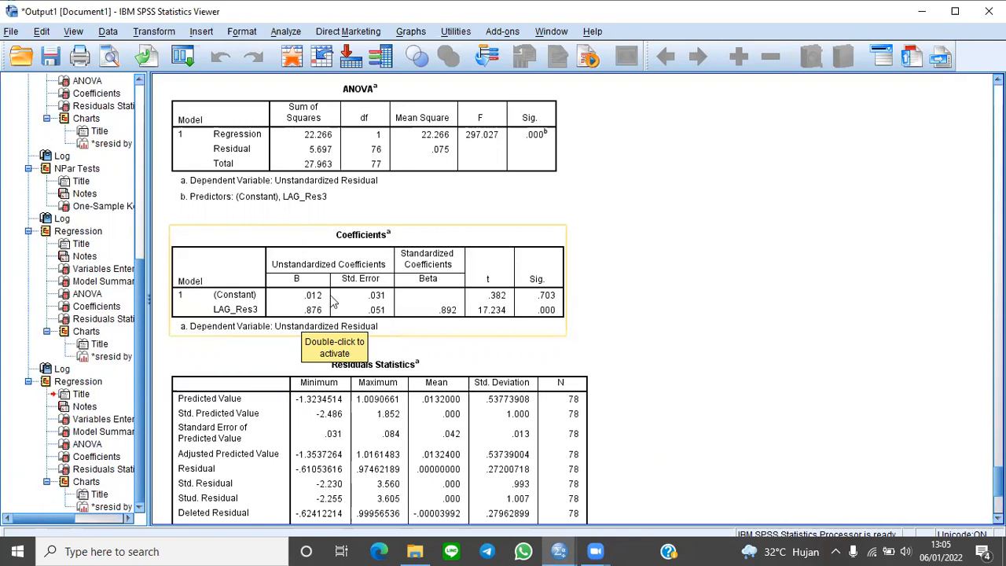
- Return to the dataset and start computing a variable with the target name LN_Y@
mouse_move(559, 550)
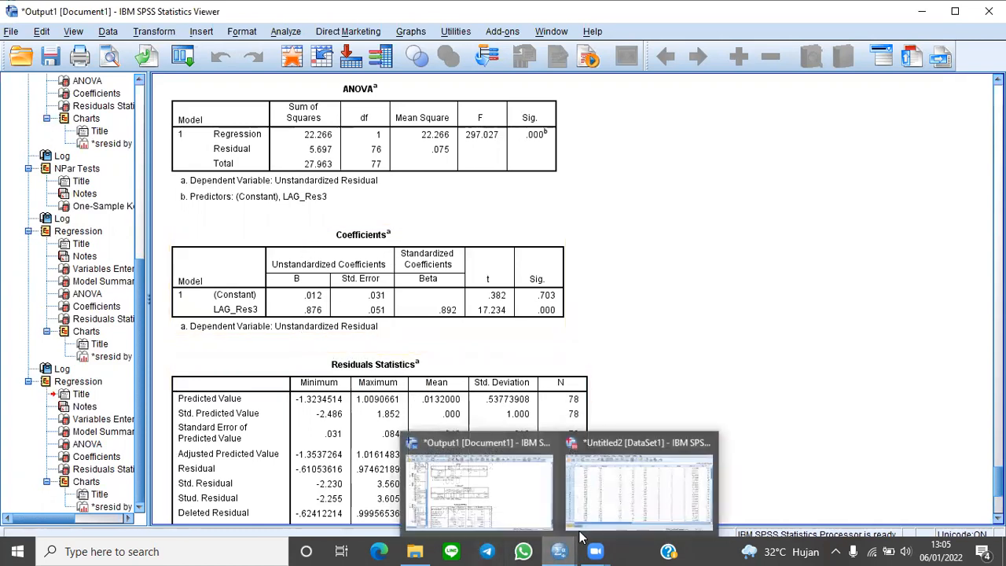
left_click(603, 519)
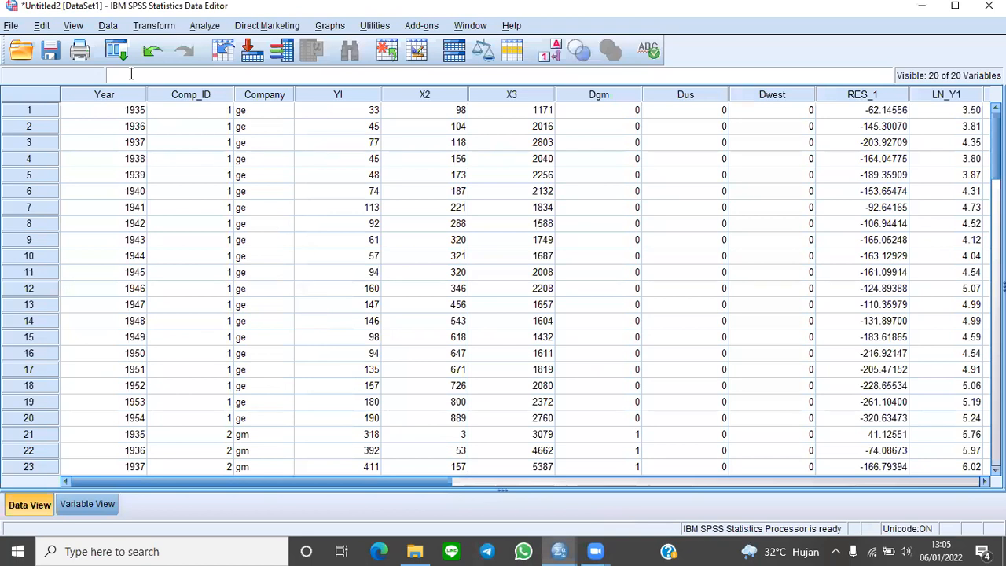
left_click(155, 25)
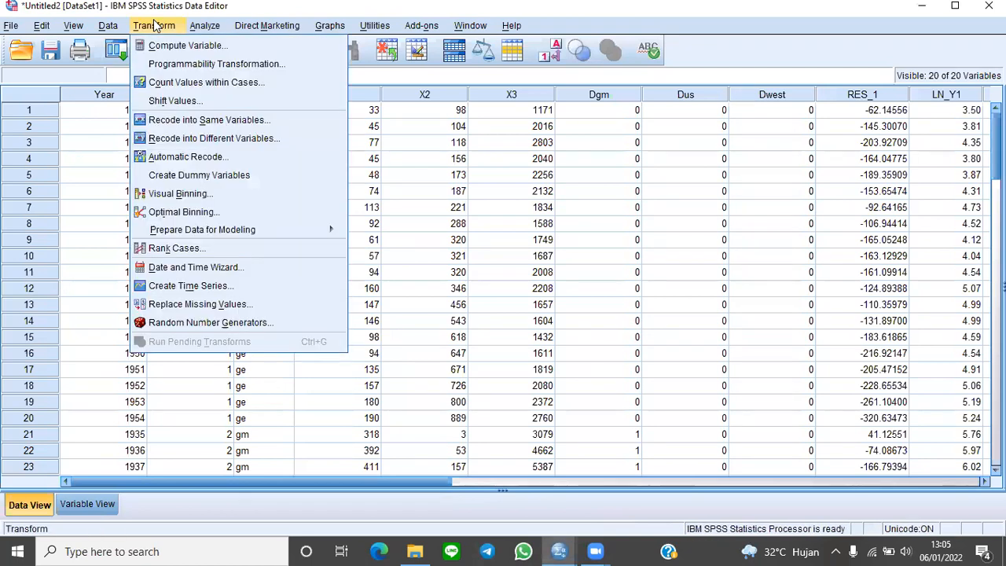
left_click(164, 46)
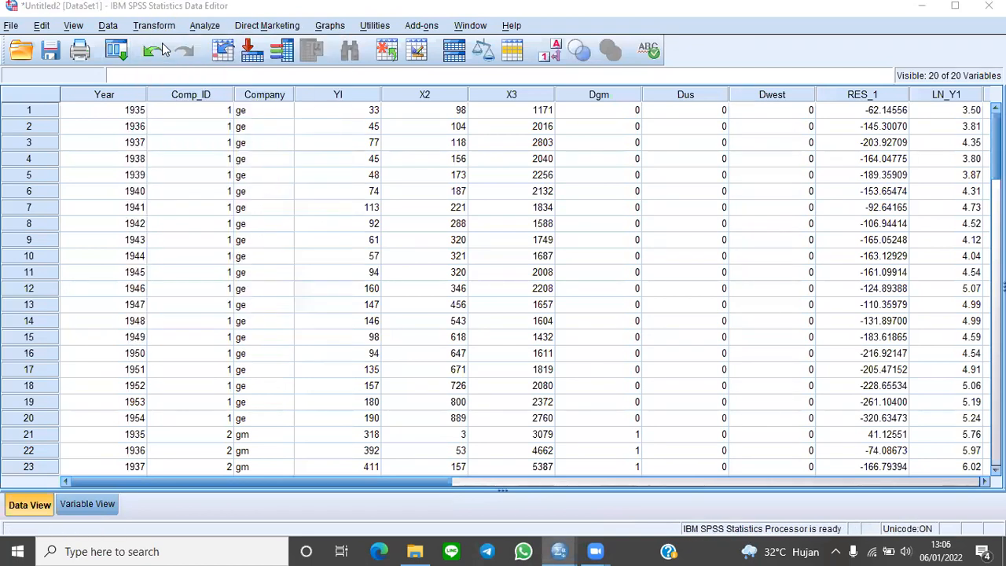
left_click(303, 112)
key("BackSpace")
key("BackSpace")
key("BackSpace")
key("BackSpace")
key("BackSpace")
key("BackSpace")
key("BackSpace")
key("BackSpace")
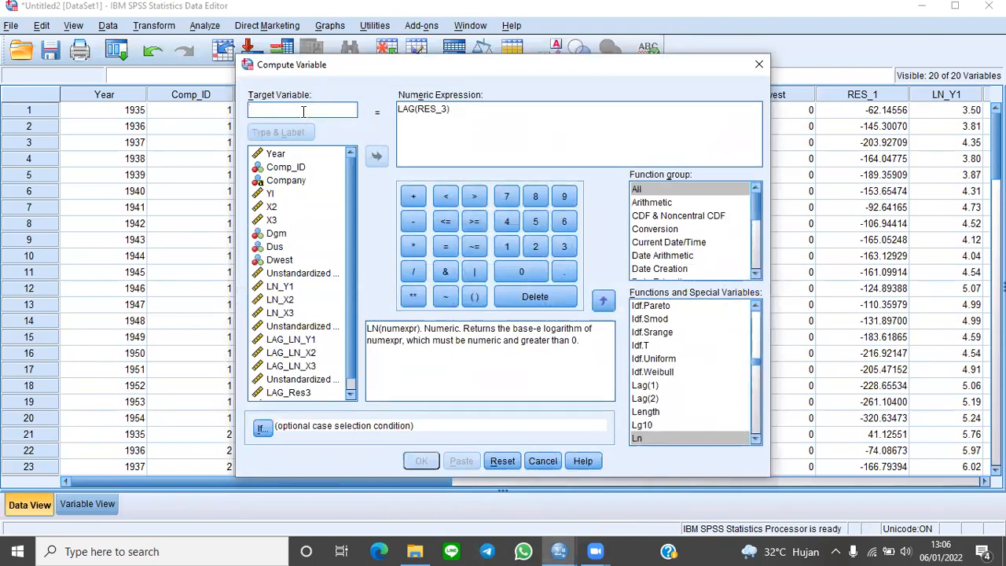
type("LN")
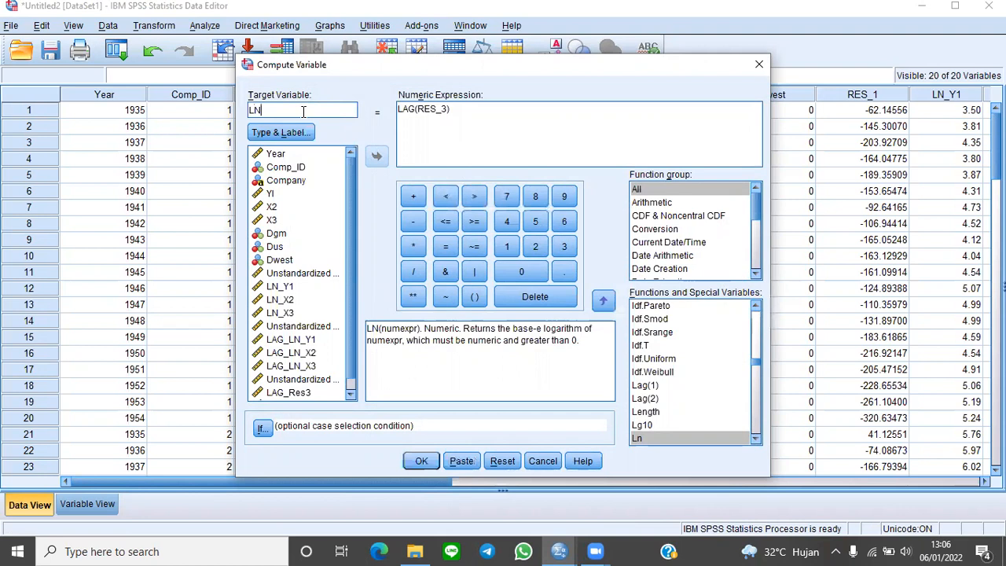
type("@")
key("BackSpace")
type("_Y3")
key("BackSpace")
type("@")
- Replace the numeric expression with LN_Y1-0,876 * LAG_LN_Y1
left_click(452, 112)
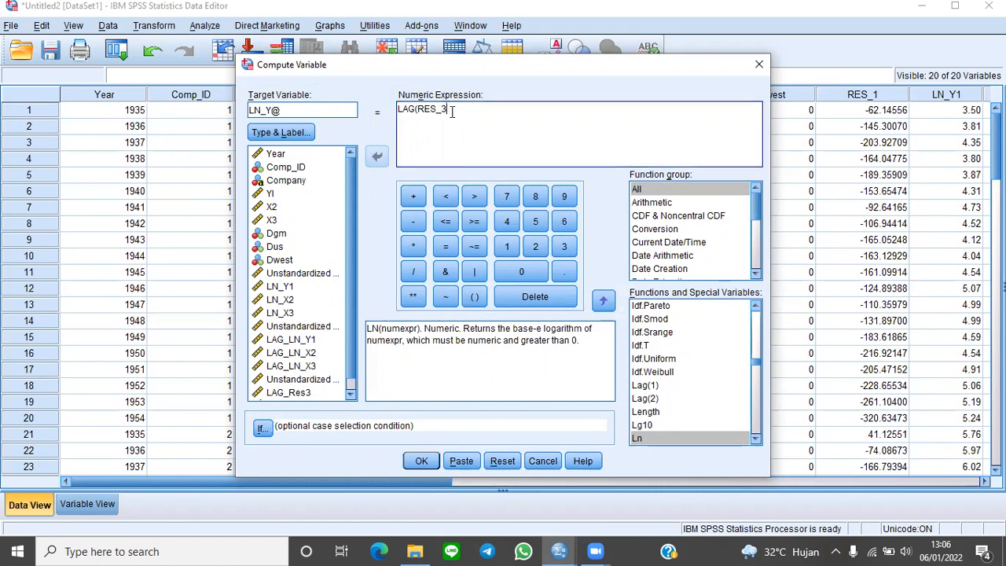
key("BackSpace")
key("BackSpace")
key("BackSpace")
key("BackSpace")
key("BackSpace")
key("BackSpace")
key("BackSpace")
key("BackSpace")
key("BackSpace")
key("BackSpace")
type("LN_Y1")
type("0,876")
left_click(414, 249)
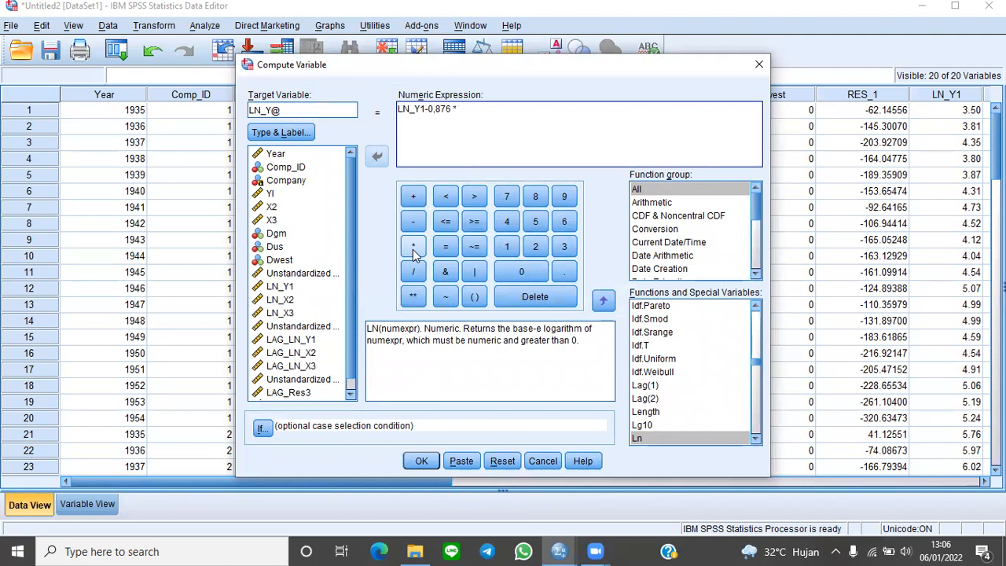
type("LA")
key("BackSpace")
key("BackSpace")
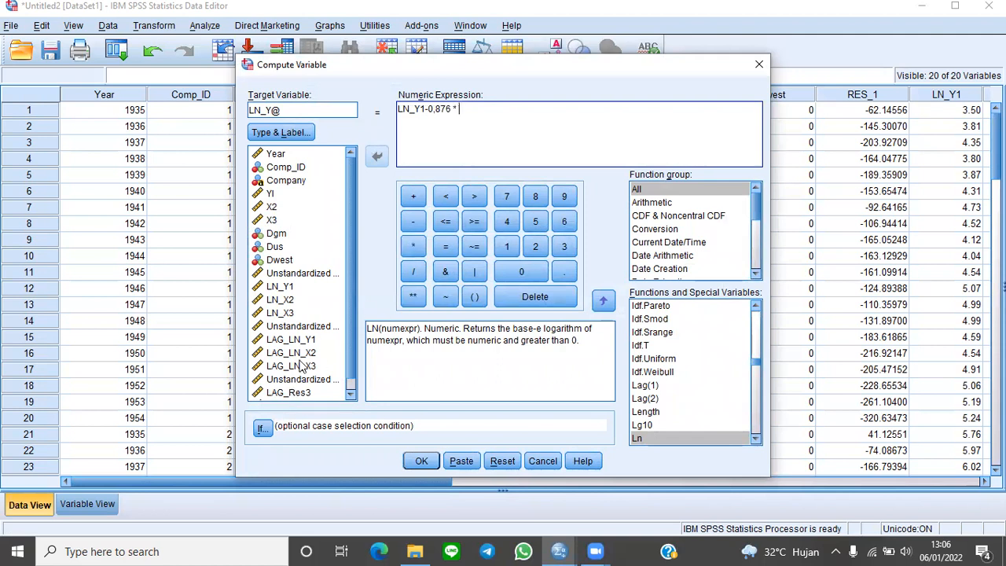
left_click(300, 339)
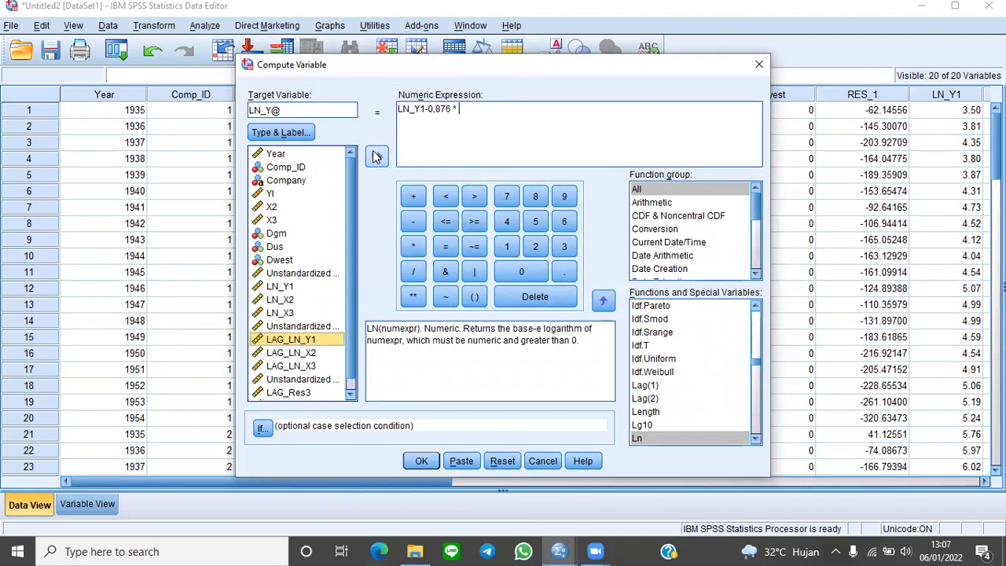
left_click(376, 156)
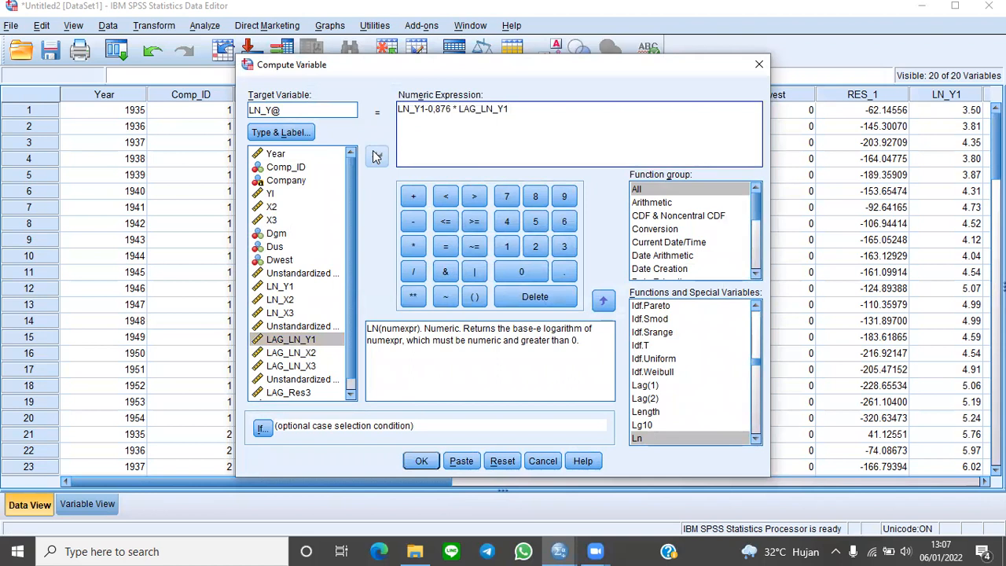
- Try to compute the variable, and correct the coefficient in the expression to 0.876 with a decimal point
left_click(422, 461)
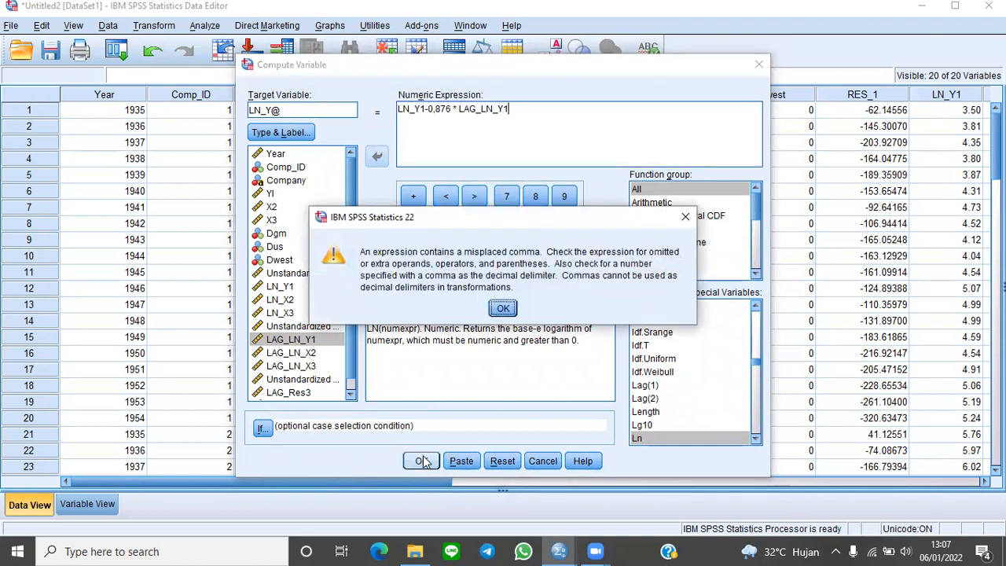
left_click(503, 309)
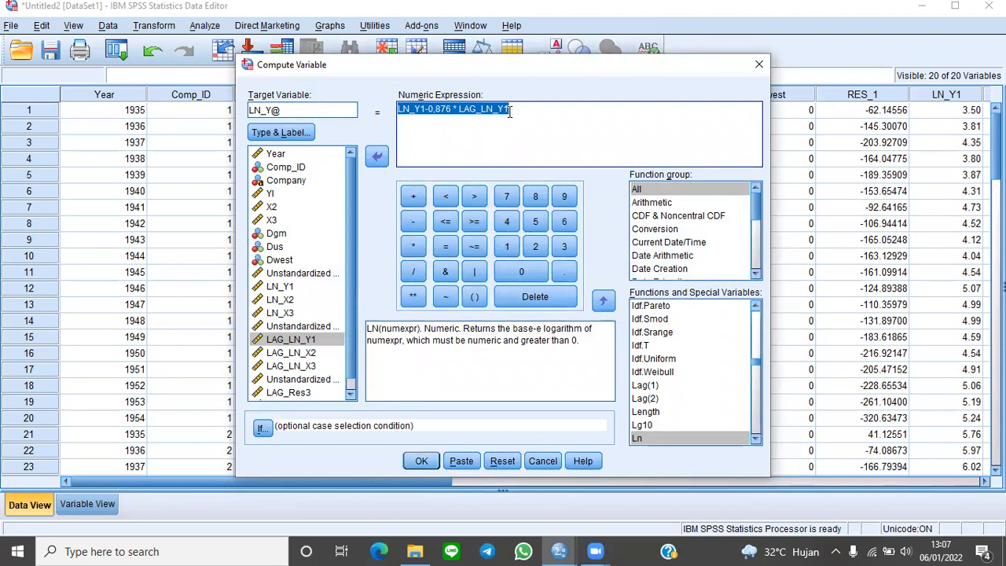
left_click(436, 112)
key("BackSpace")
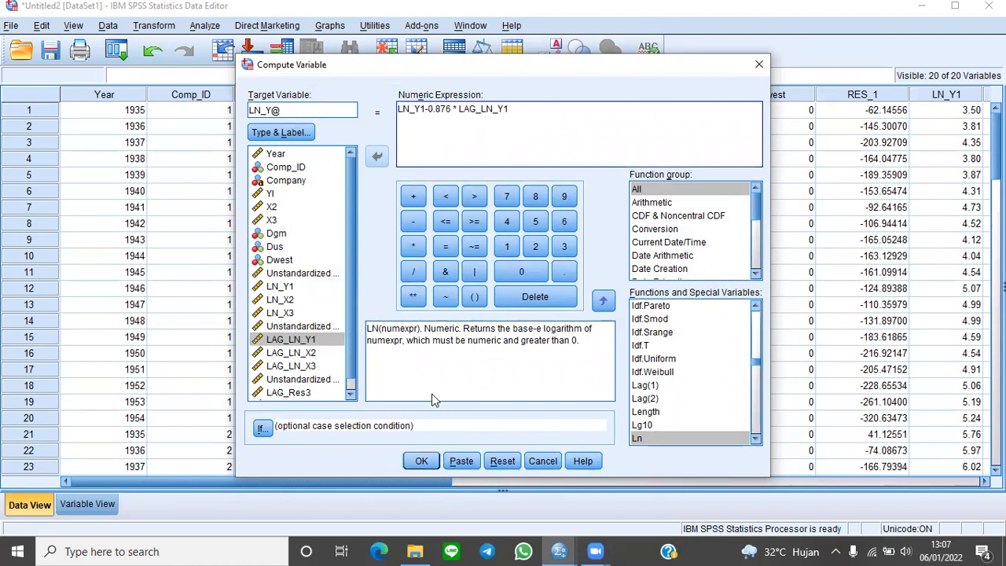
- Run the LN_Y@ computation with the 0.876 coefficient and return to the dataset
left_click(421, 461)
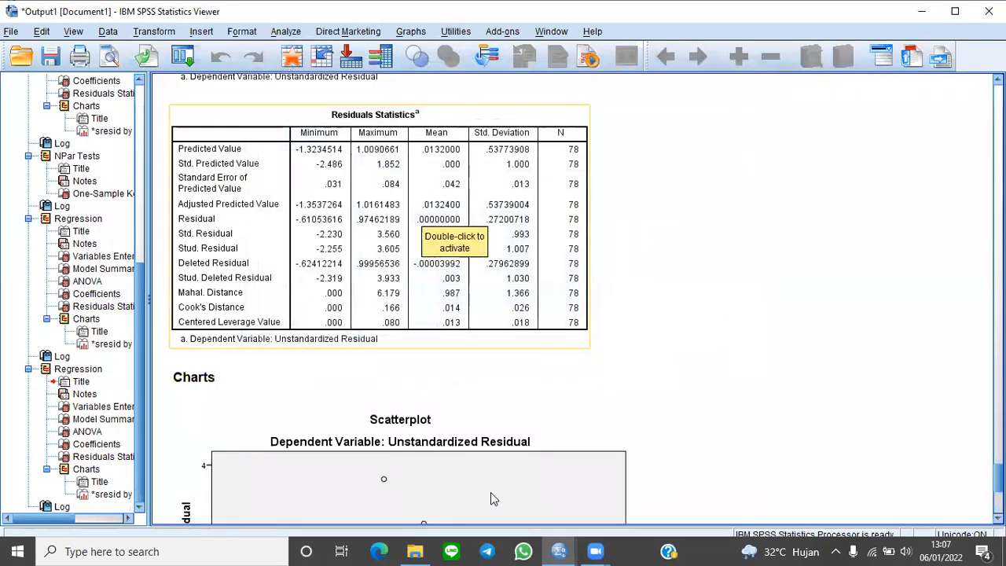
mouse_move(559, 550)
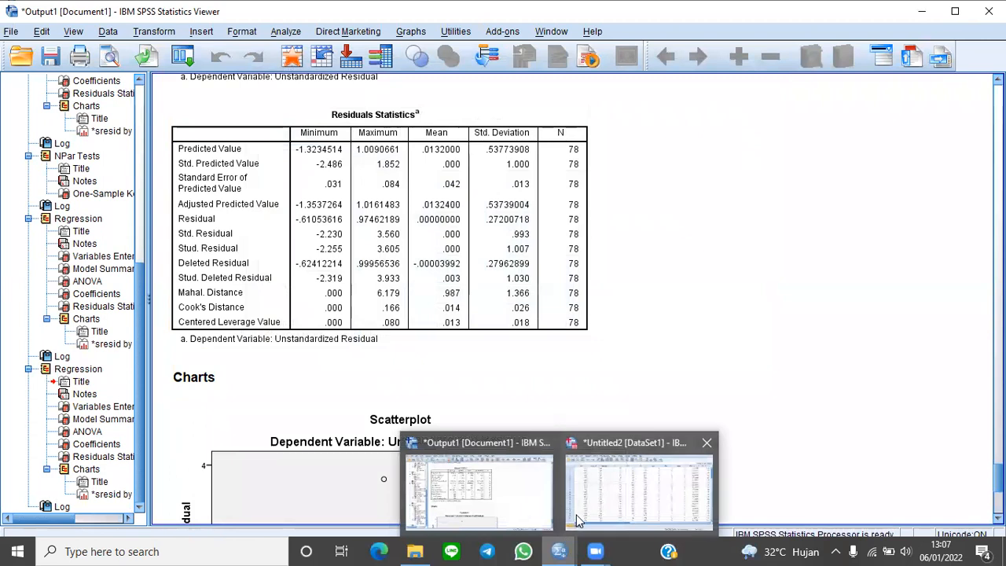
left_click(578, 517)
- Compute the variable LN_X2@ as LN_Y1-0.876 * LAG_LN_X2 and return to the dataset
left_click(150, 24)
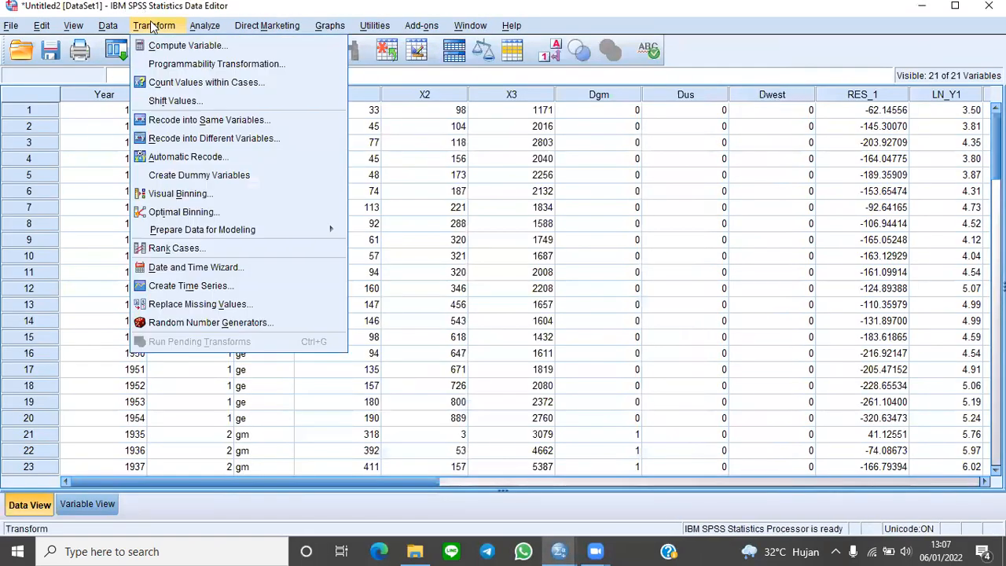
left_click(167, 45)
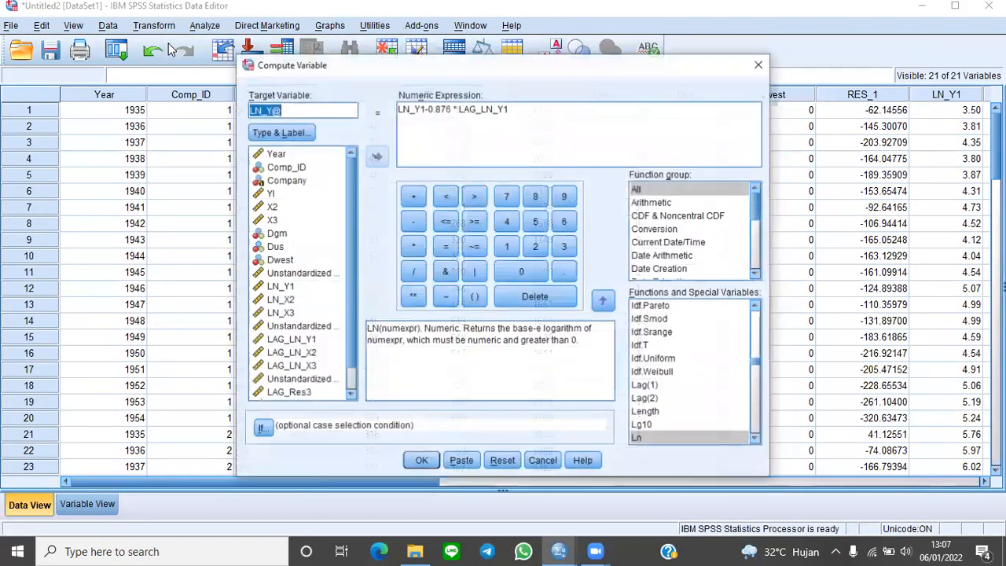
left_click(277, 111)
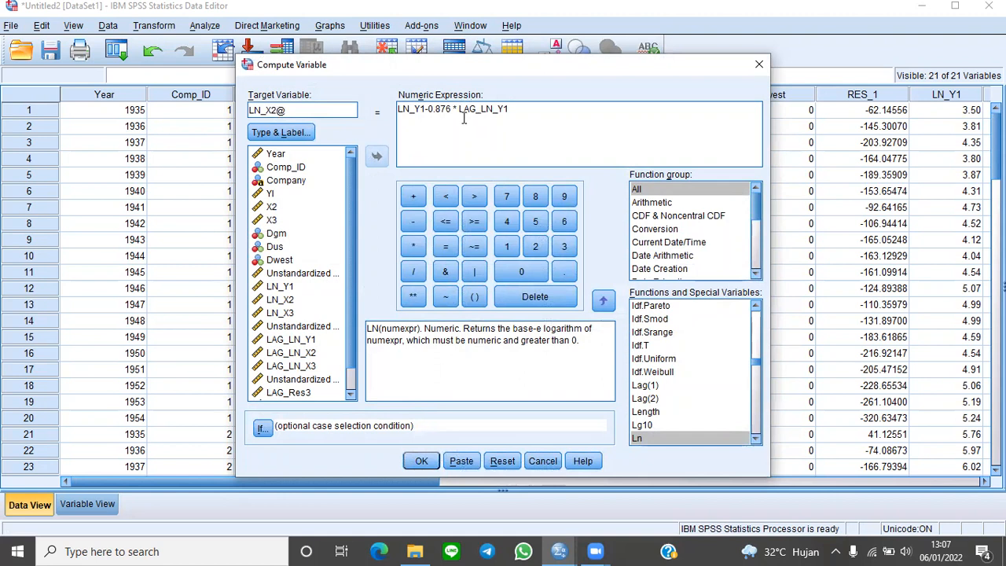
left_click(508, 109)
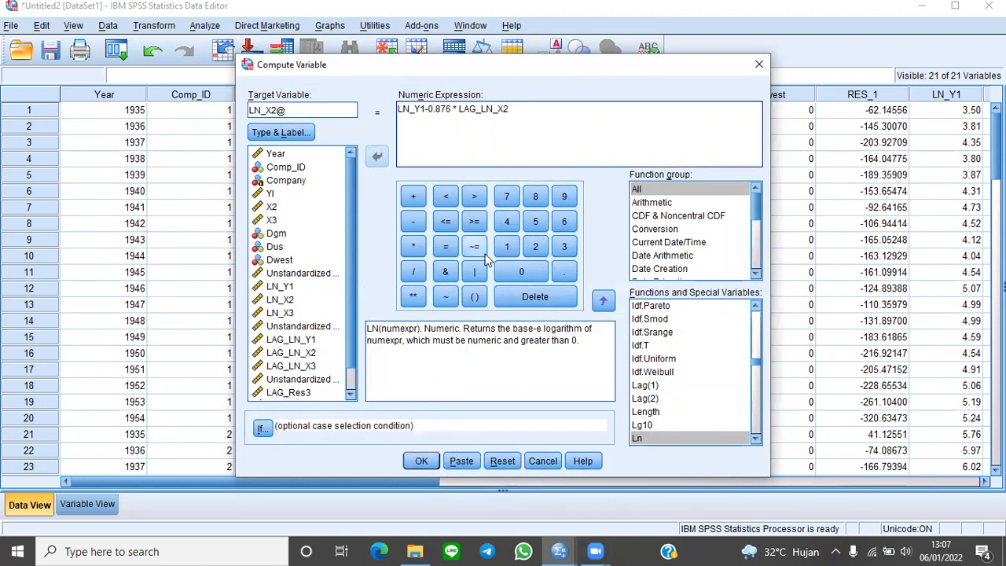
left_click(420, 459)
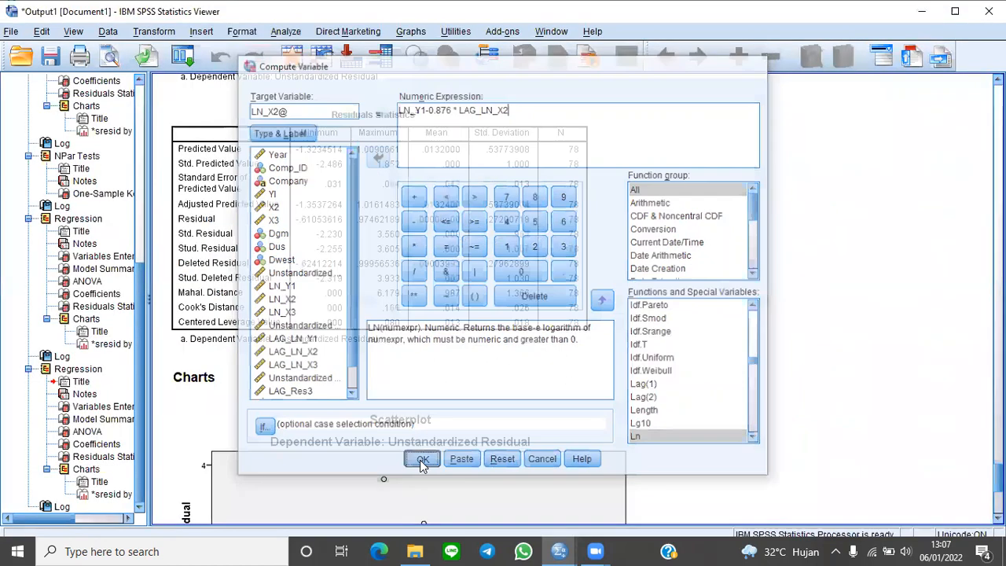
mouse_move(559, 550)
left_click(613, 509)
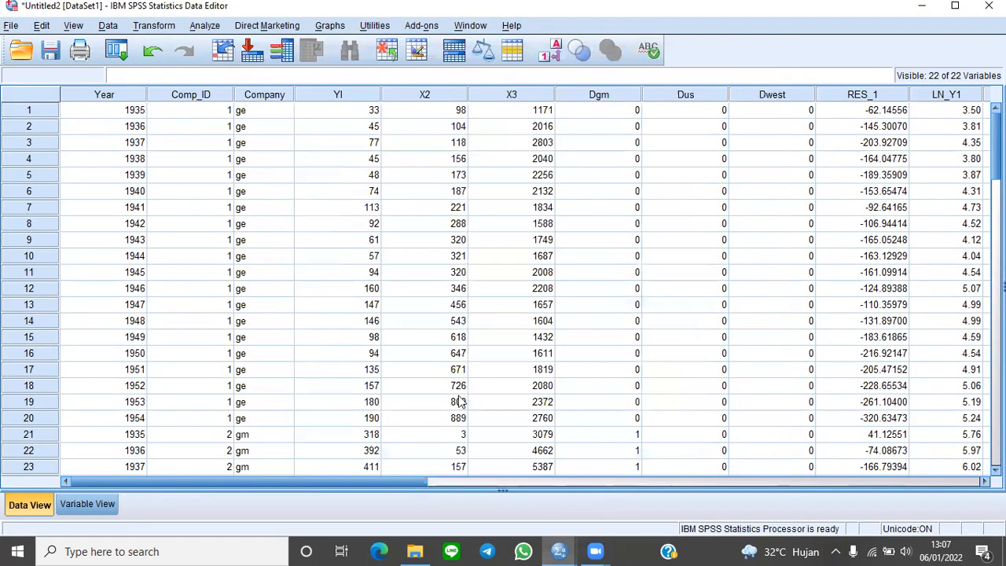
- Compute the variable LN_X3@ as LN_Y1-0.876 * LAG_LN_X3, check the logged computations in the output and return to the dataset
left_click(155, 27)
left_click(165, 47)
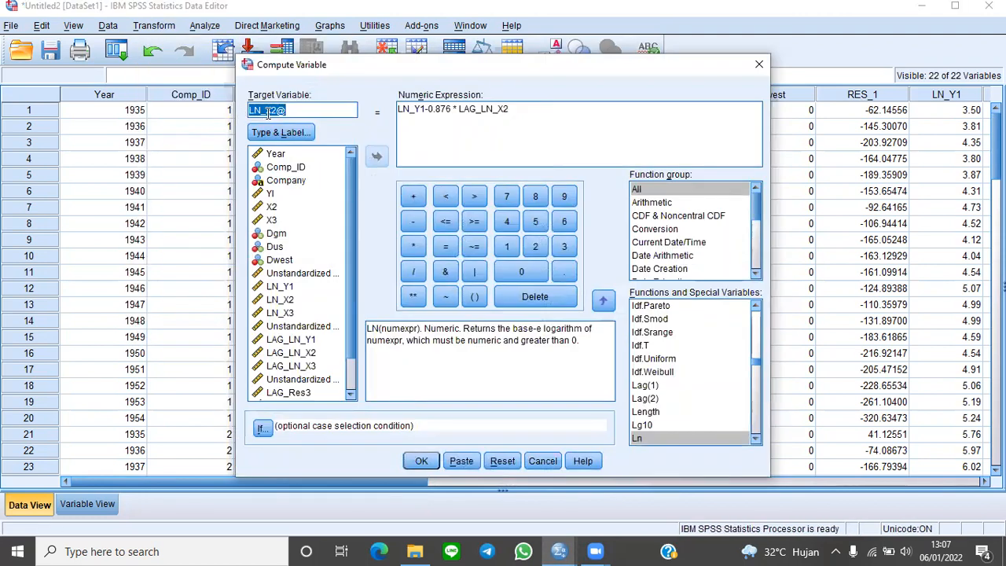
left_click(276, 110)
key("BackSpace")
type("3")
left_click(511, 108)
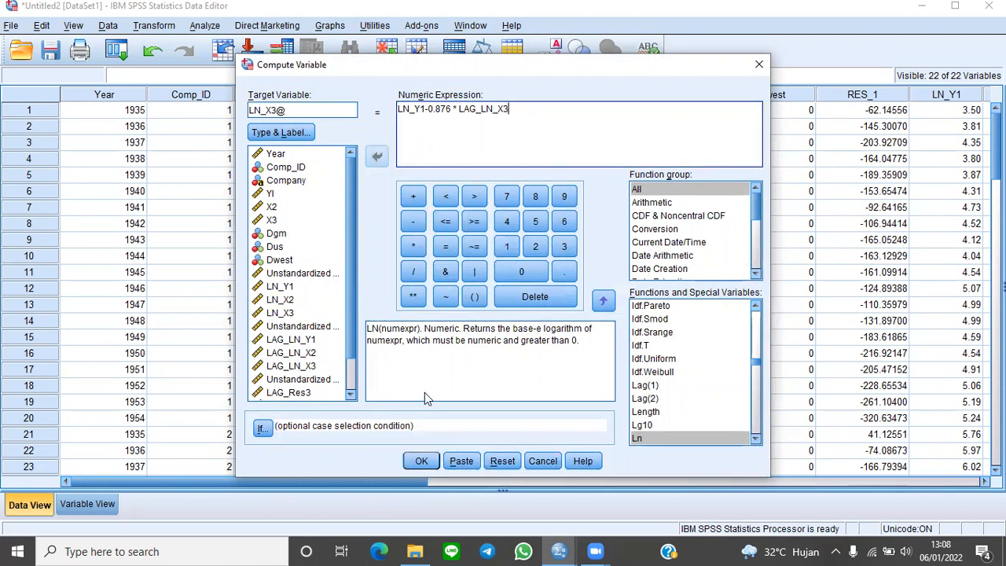
left_click(421, 461)
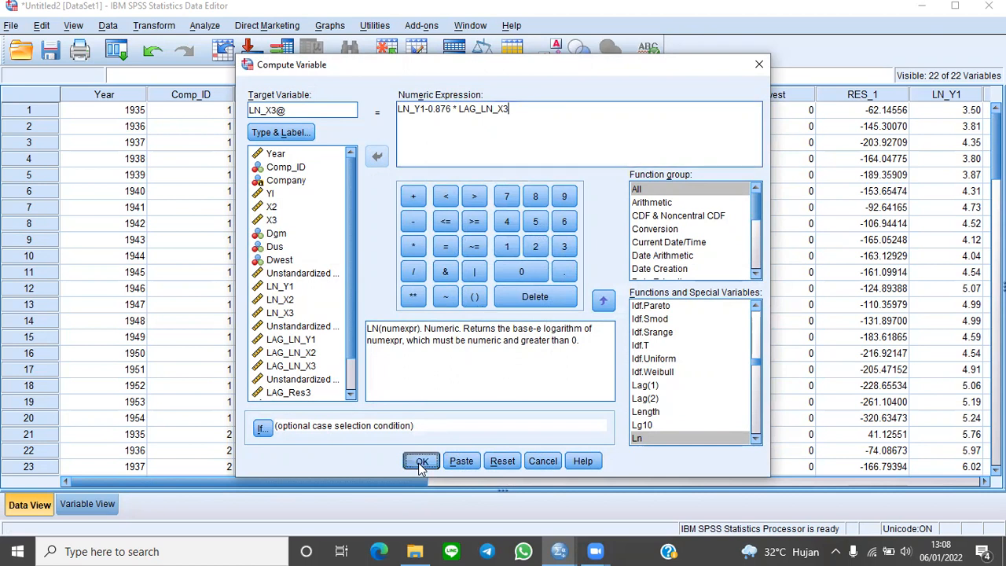
scroll(419, 469, "down", 4)
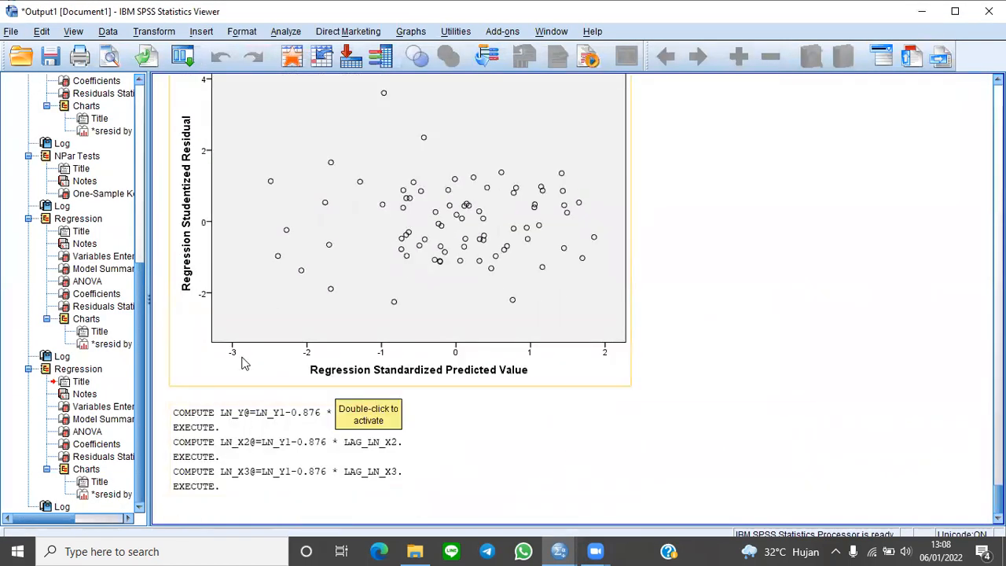
mouse_move(569, 549)
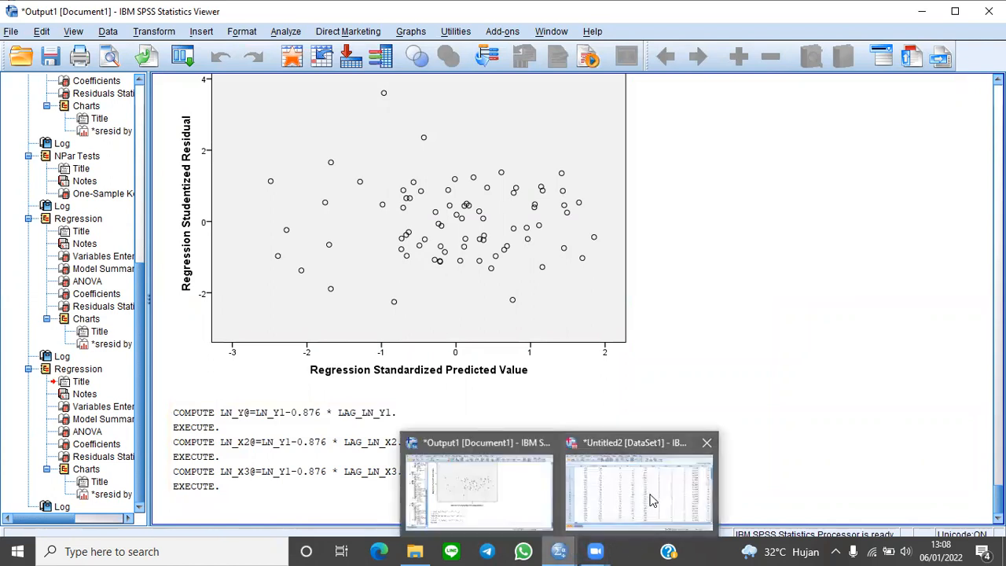
left_click(651, 498)
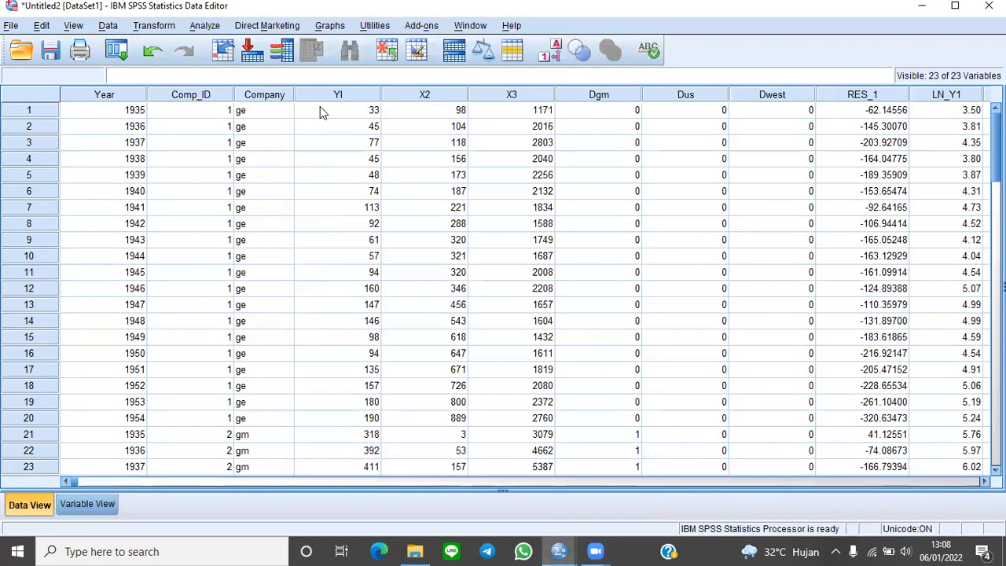
- Start a linear regression and replace its dependent variable, the unstandardized residual, with LN_Y@
left_click(203, 29)
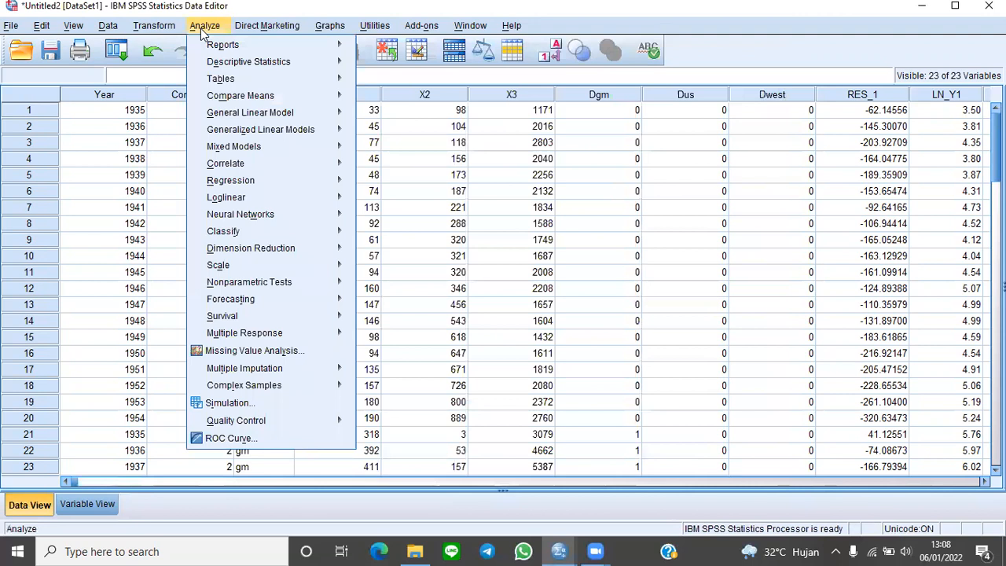
mouse_move(241, 195)
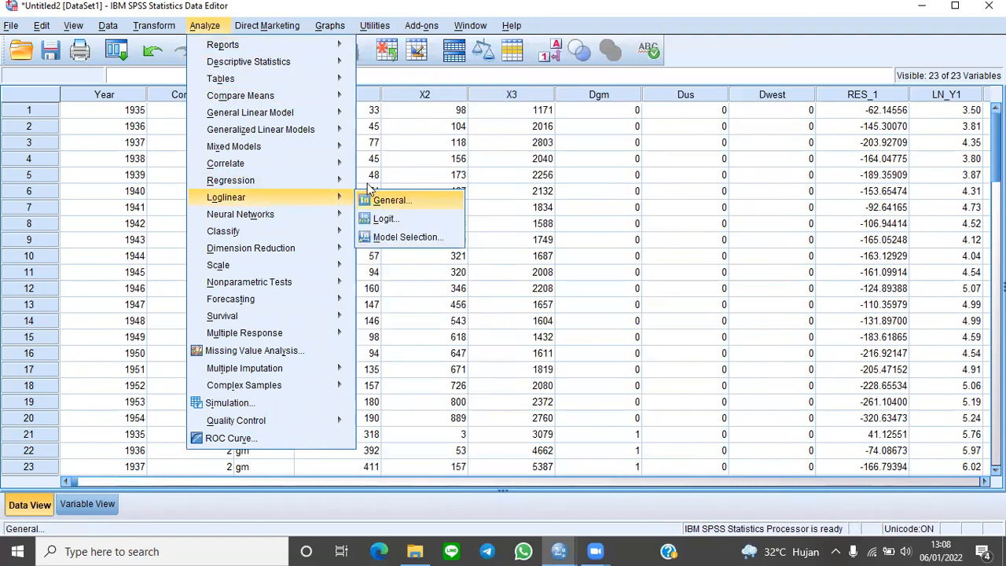
mouse_move(338, 181)
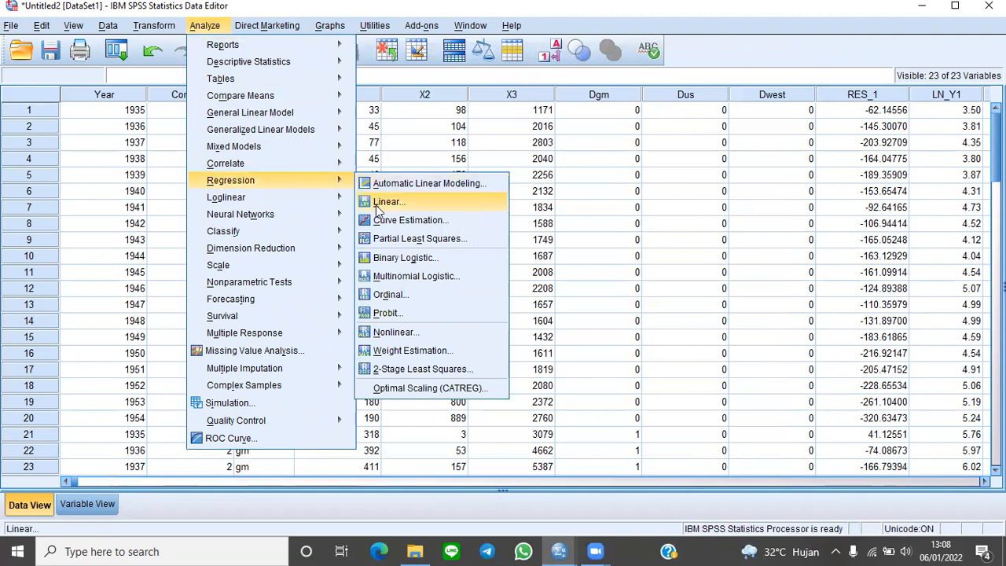
left_click(379, 202)
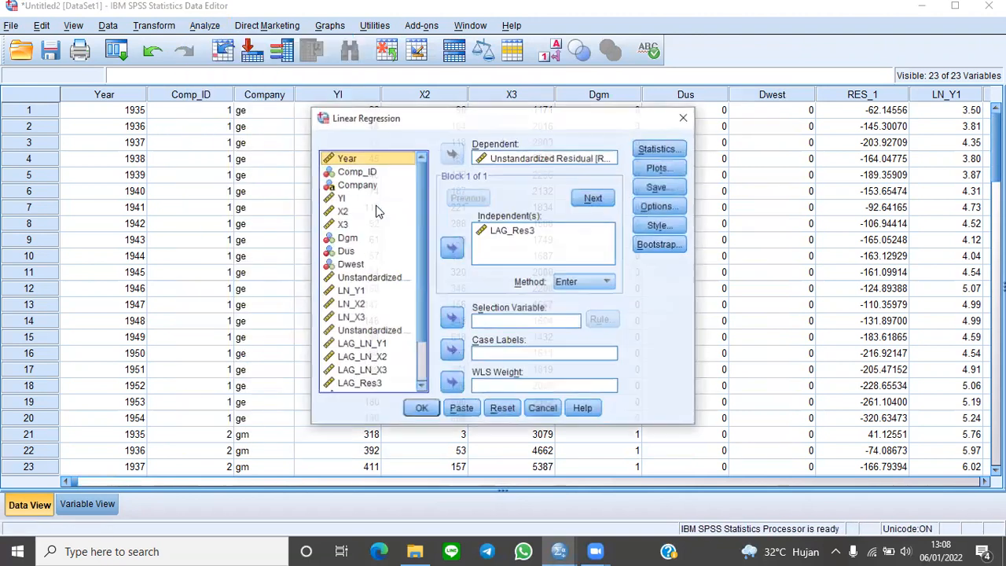
left_click(513, 160)
left_click(452, 155)
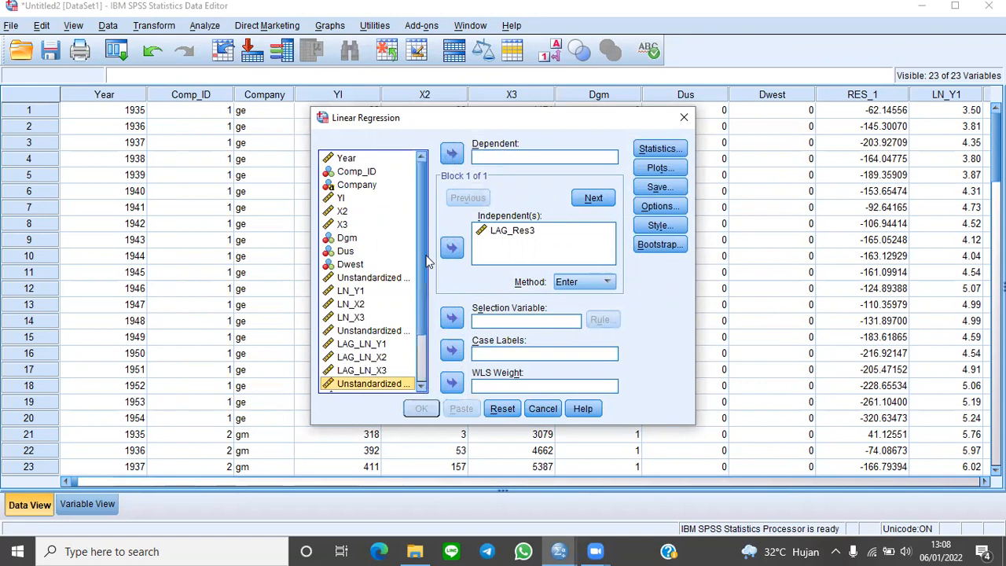
scroll(363, 324, "down", 2)
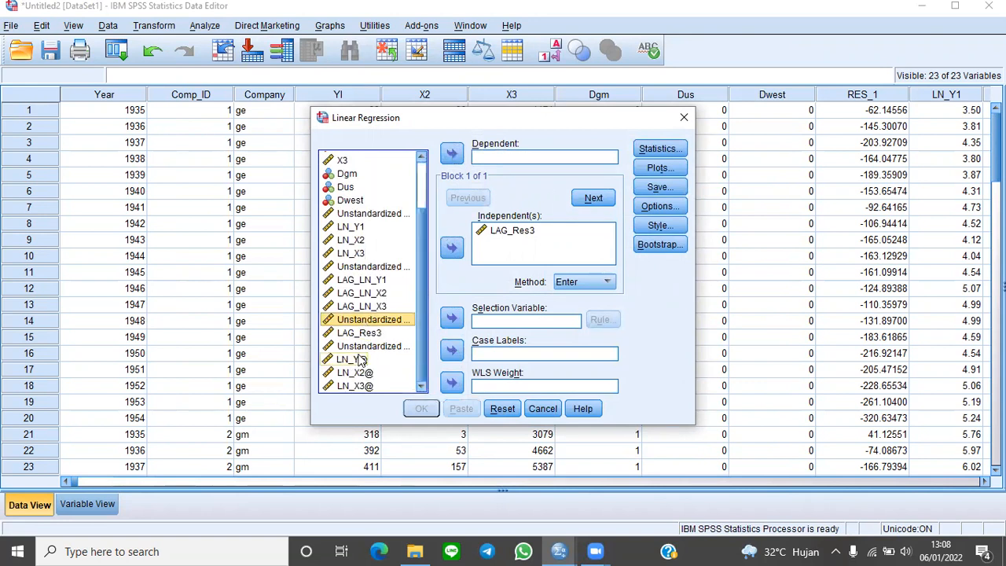
left_click(352, 359)
left_click(453, 152)
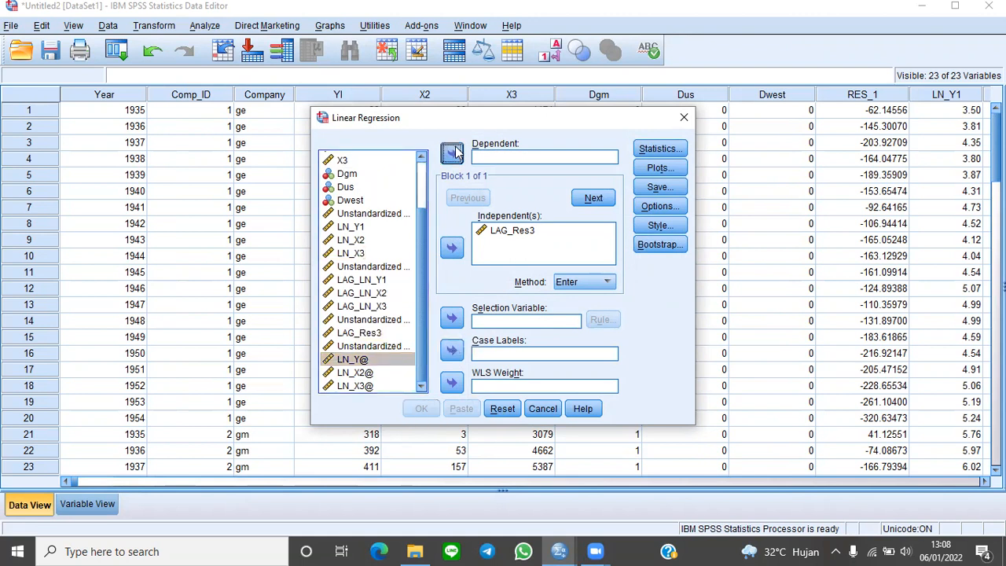
- Replace the independent variable LAG_Res3 with LN_X2@ and LN_X3@, and run the regression
left_click(497, 234)
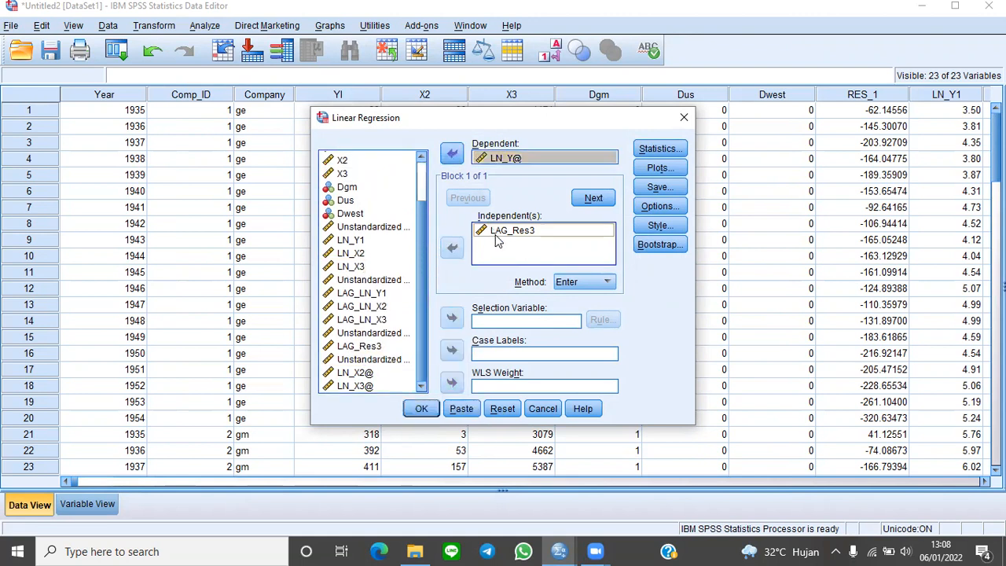
left_click(454, 249)
left_click(364, 375)
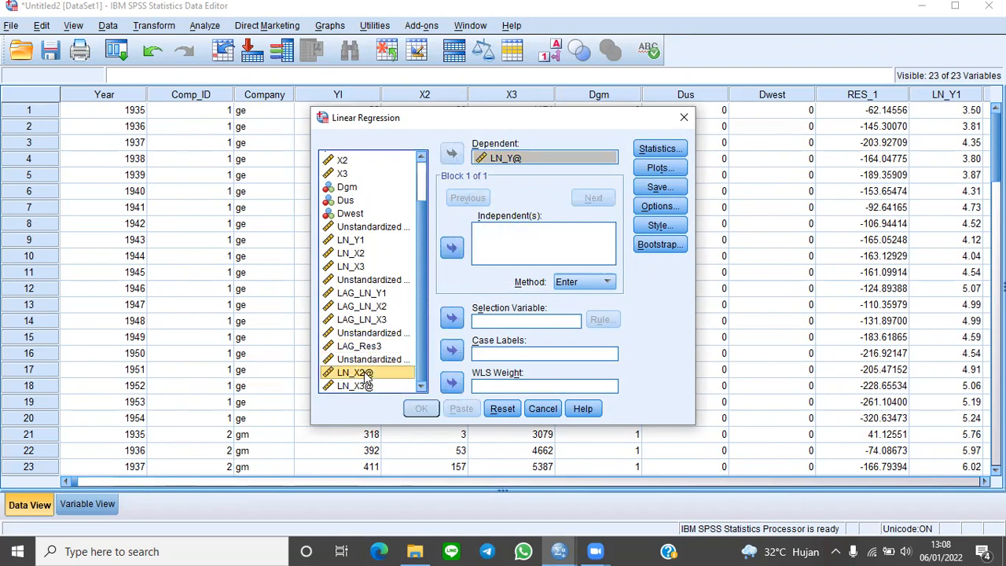
left_click(453, 248)
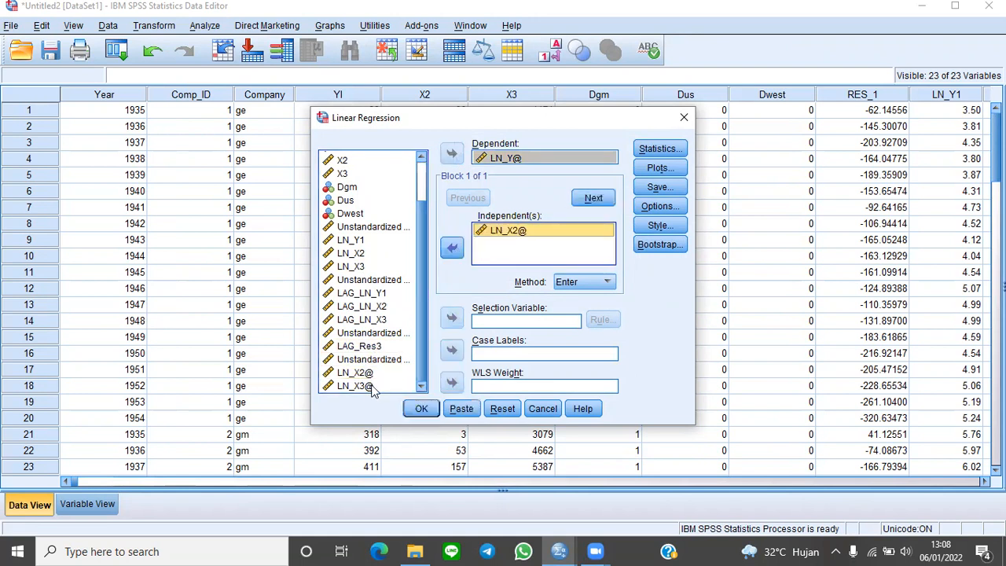
left_click(370, 386)
left_click(452, 249)
left_click(421, 409)
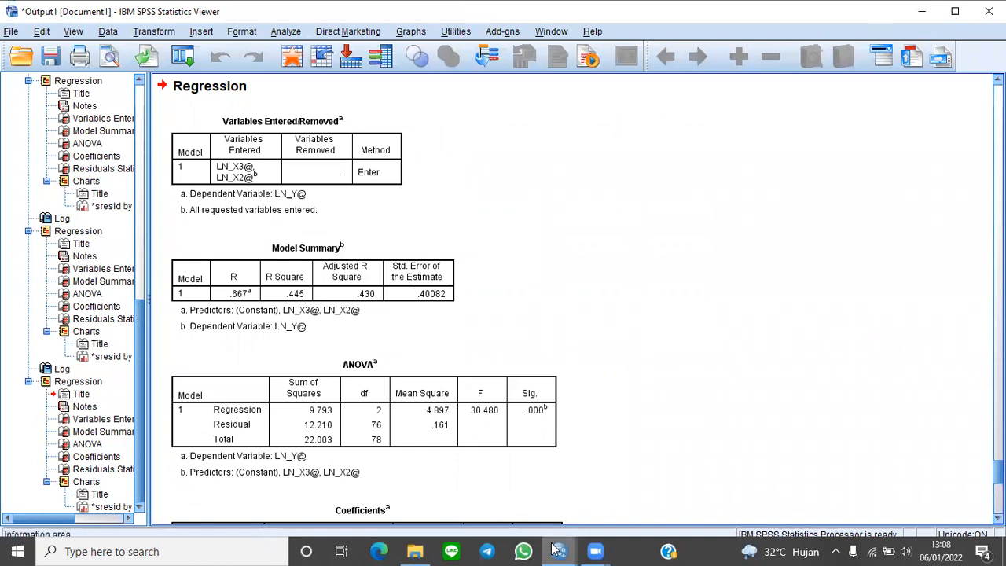
- Start a nonparametric Runs Test on the dataset and remove the residual from its test variables
mouse_move(558, 551)
left_click(609, 499)
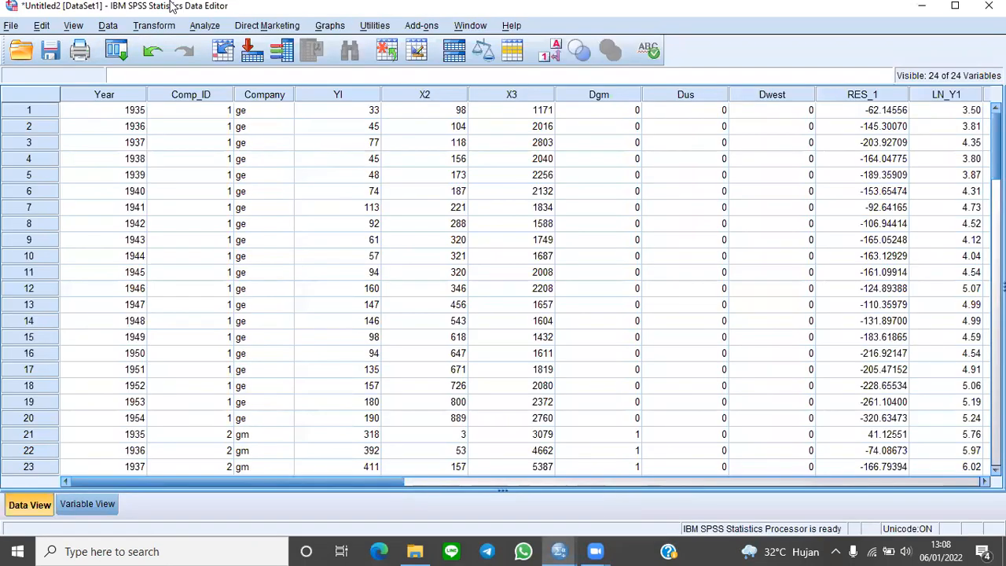
left_click(200, 27)
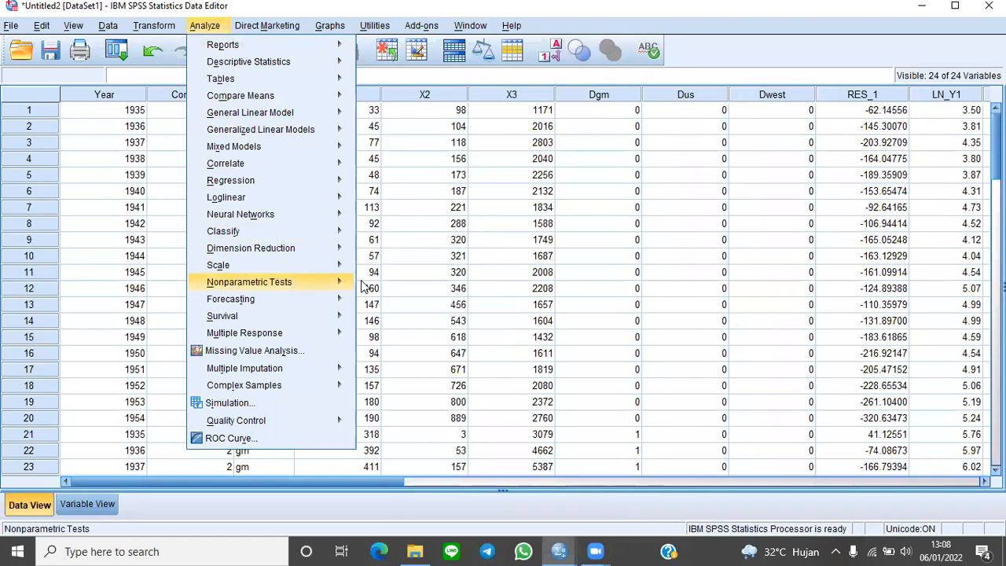
mouse_move(346, 282)
mouse_move(402, 343)
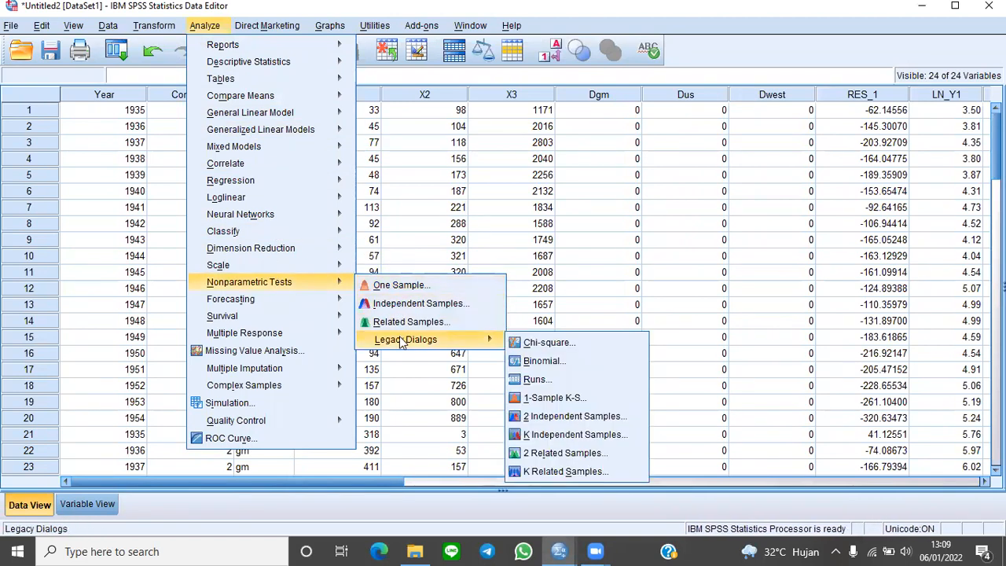
left_click(536, 381)
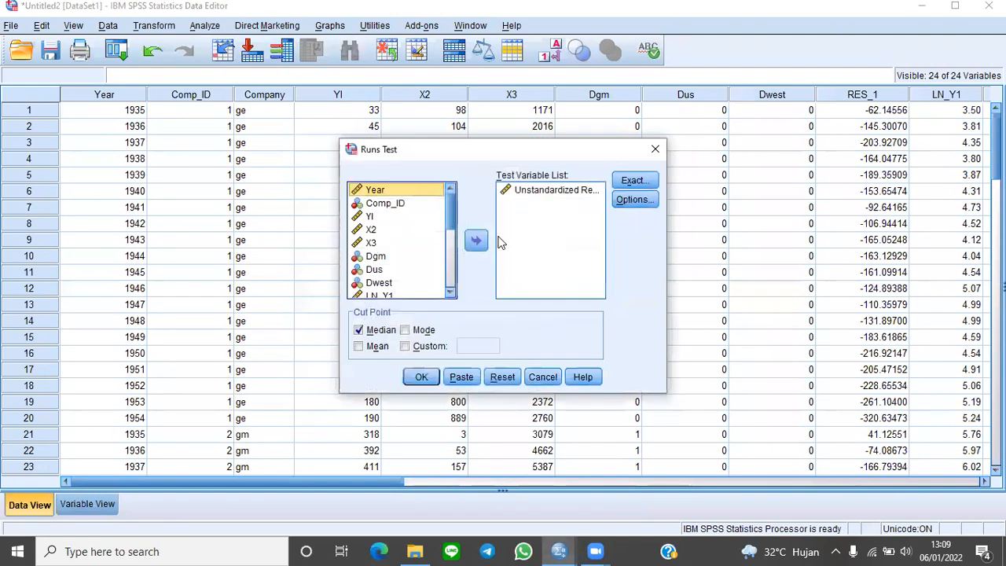
left_click(529, 198)
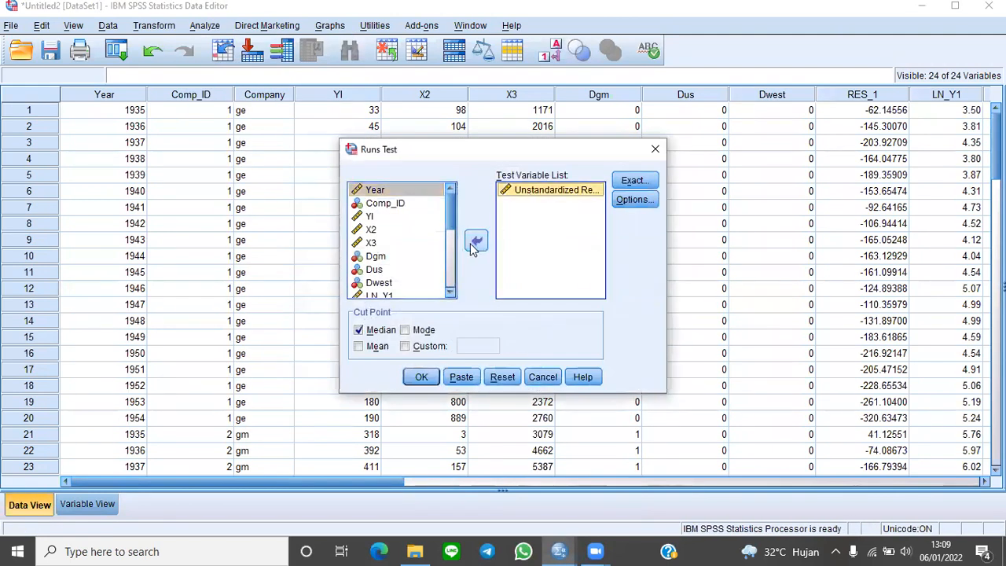
left_click(476, 240)
- Run the Runs Test on the unstandardized residual RES_4 and examine the result table in the output
scroll(385, 255, "down", 5)
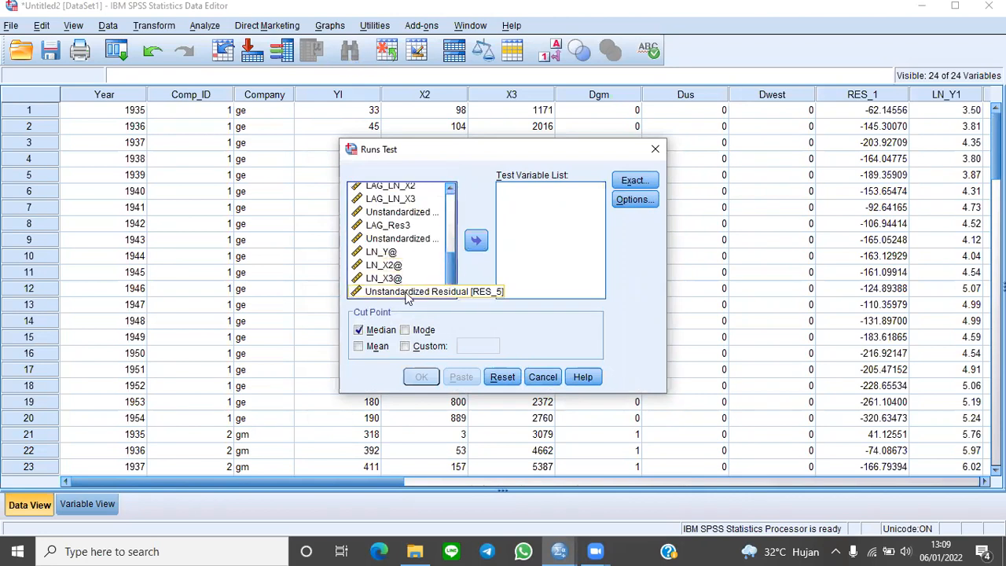
left_click(414, 240)
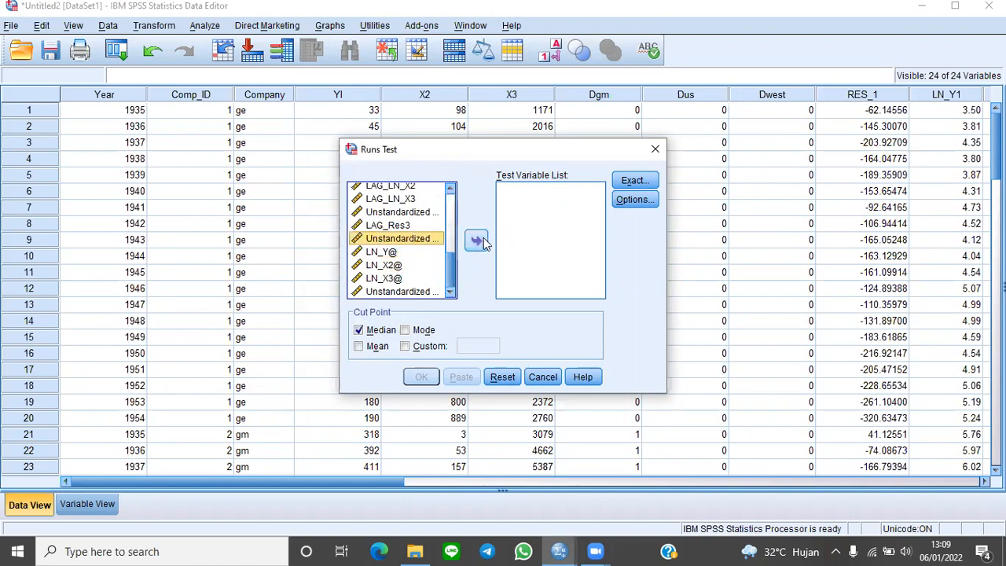
left_click(477, 242)
left_click(421, 376)
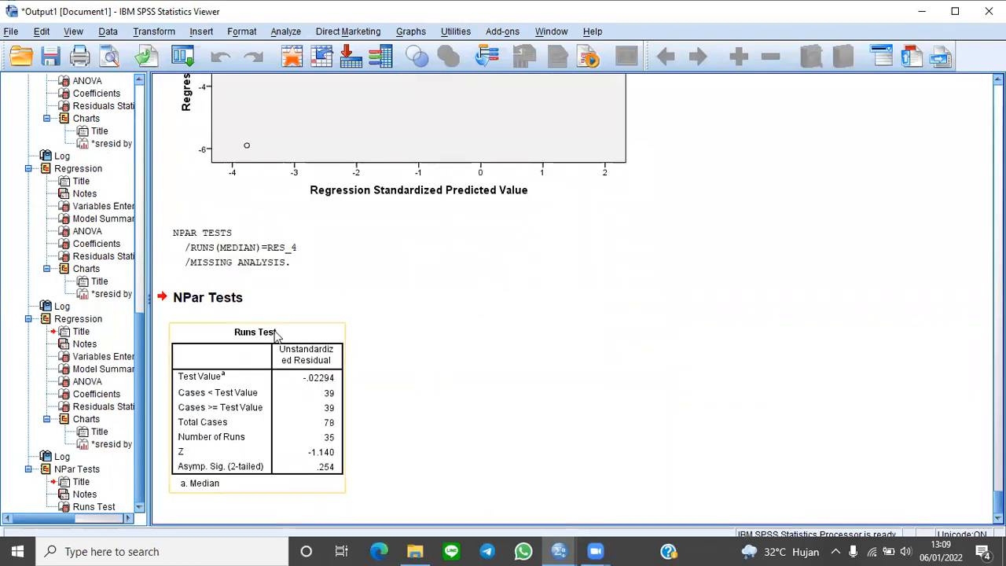
left_click(201, 357)
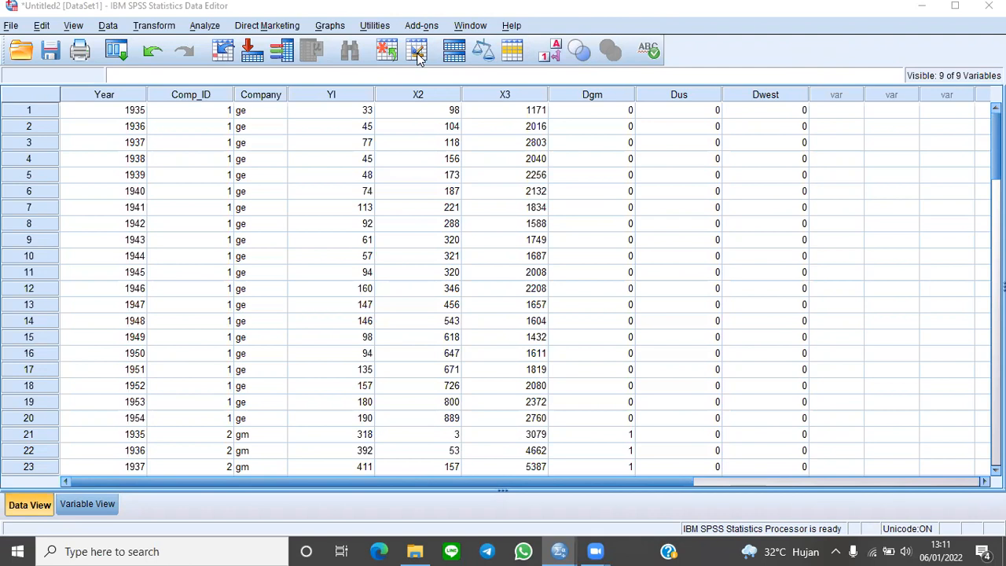
- Set up a linear regression with YI as the dependent variable and X2 and X3 as the independent variables
left_click(204, 25)
mouse_move(269, 181)
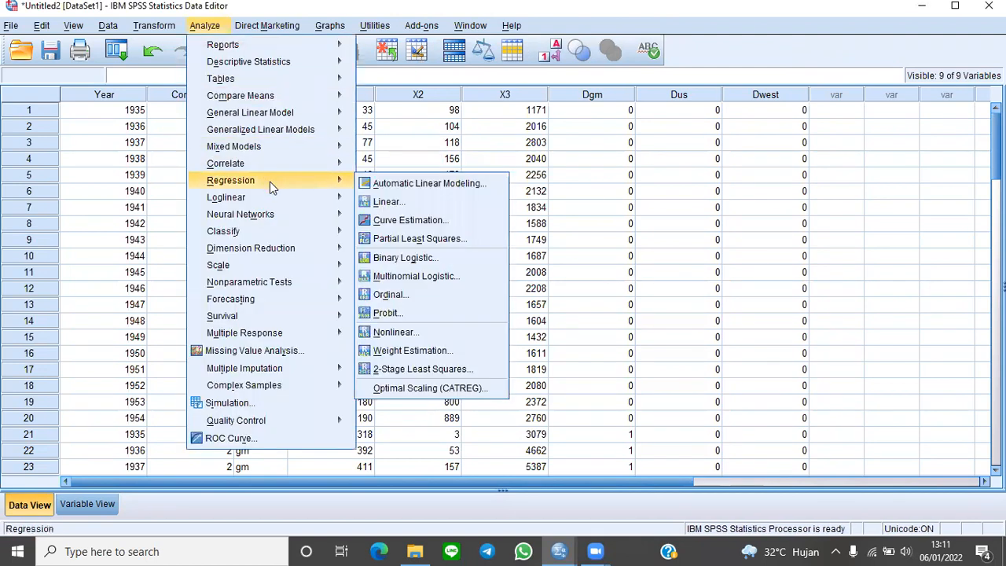
left_click(397, 208)
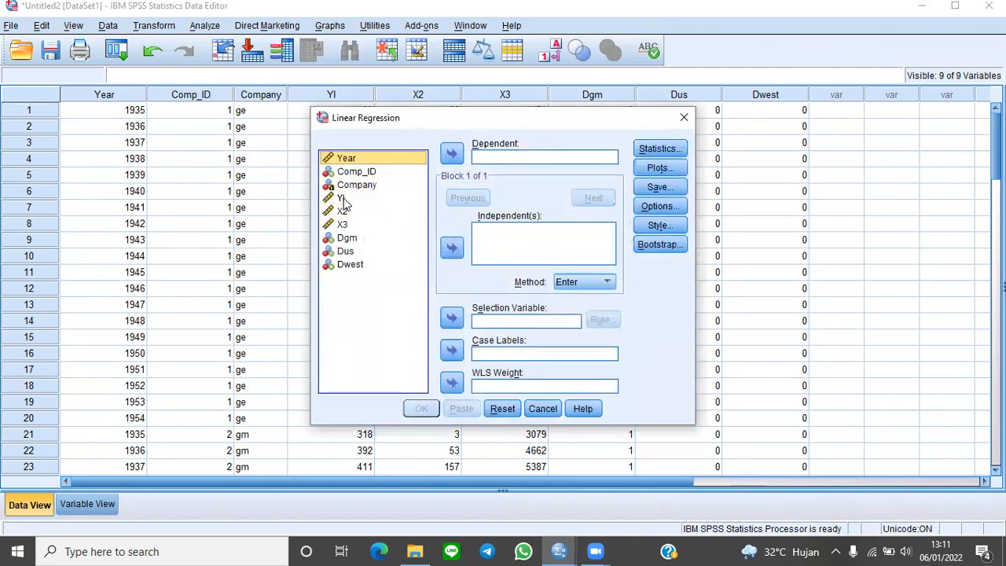
left_click(369, 198)
left_click(450, 155)
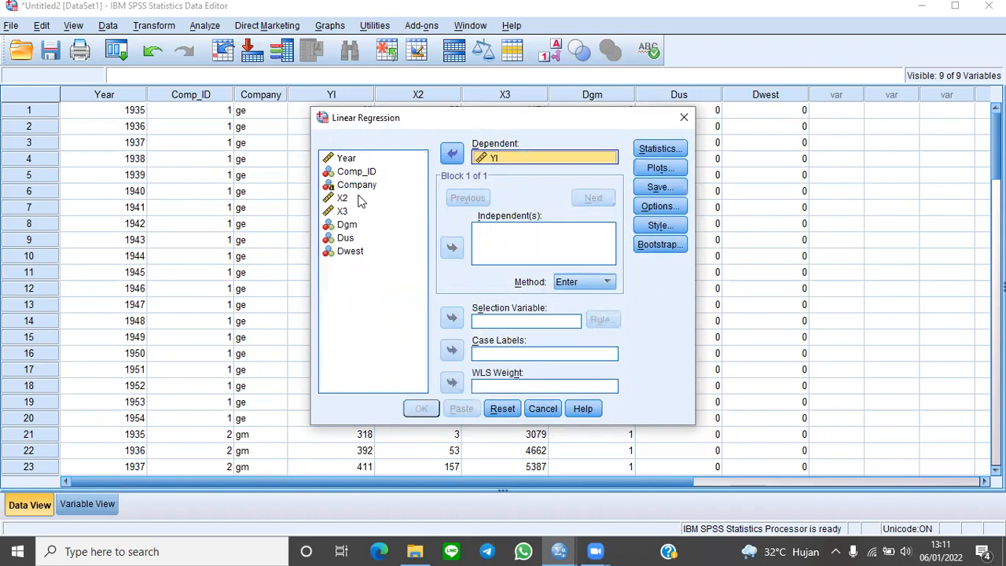
left_click(363, 198)
left_click(452, 250)
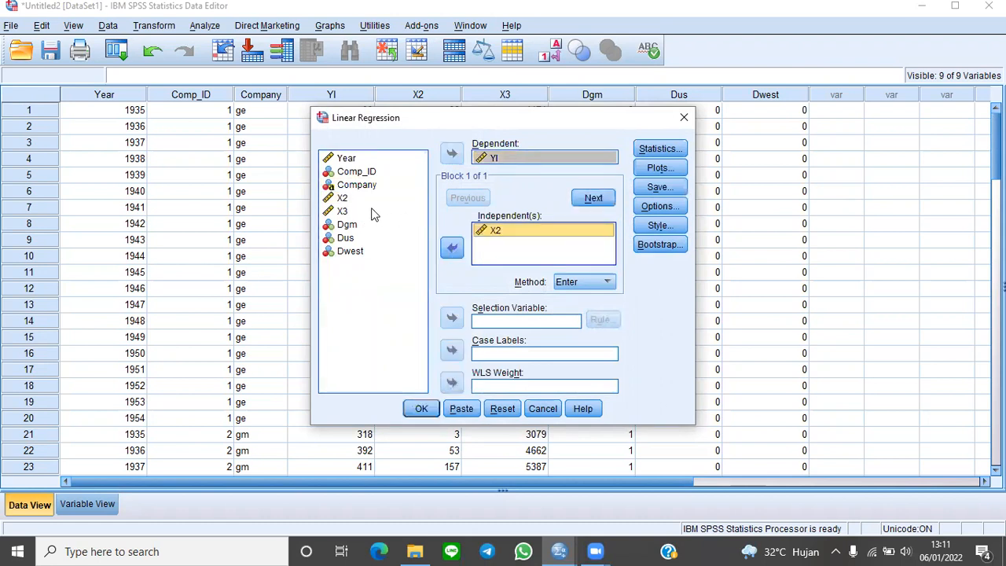
left_click(370, 211)
left_click(453, 250)
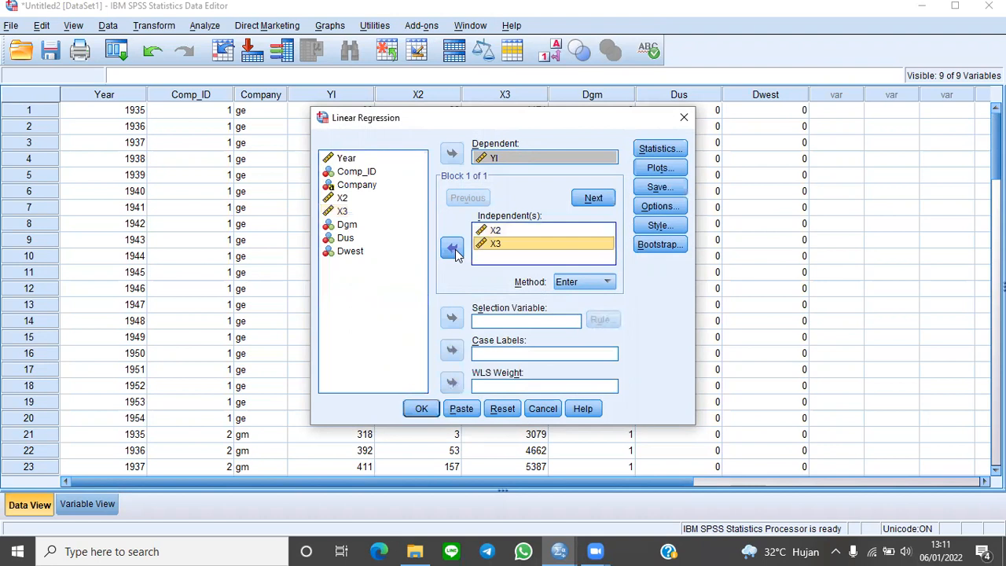
- Set the regression to save unstandardized residuals and run it
left_click(657, 187)
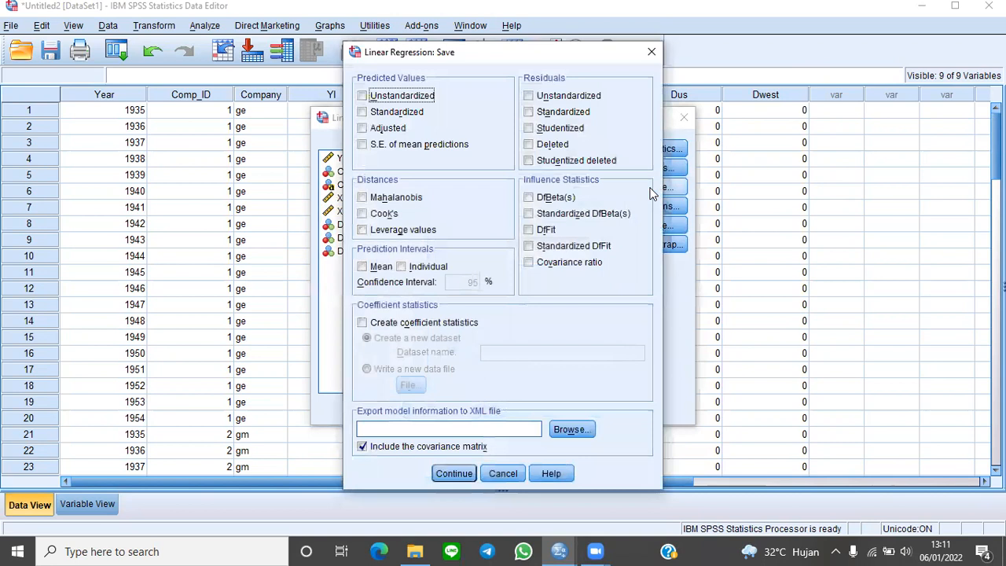
left_click(530, 96)
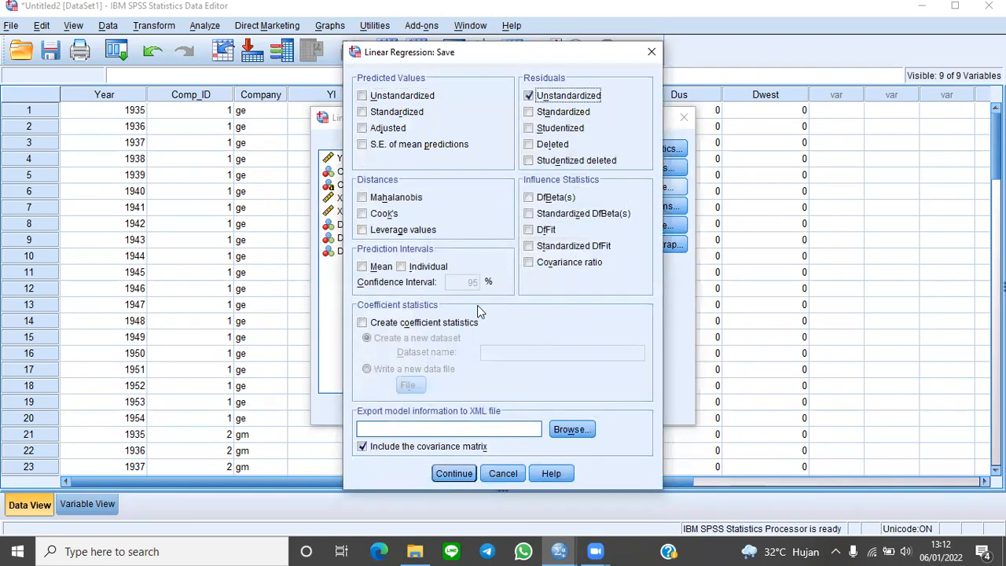
left_click(453, 473)
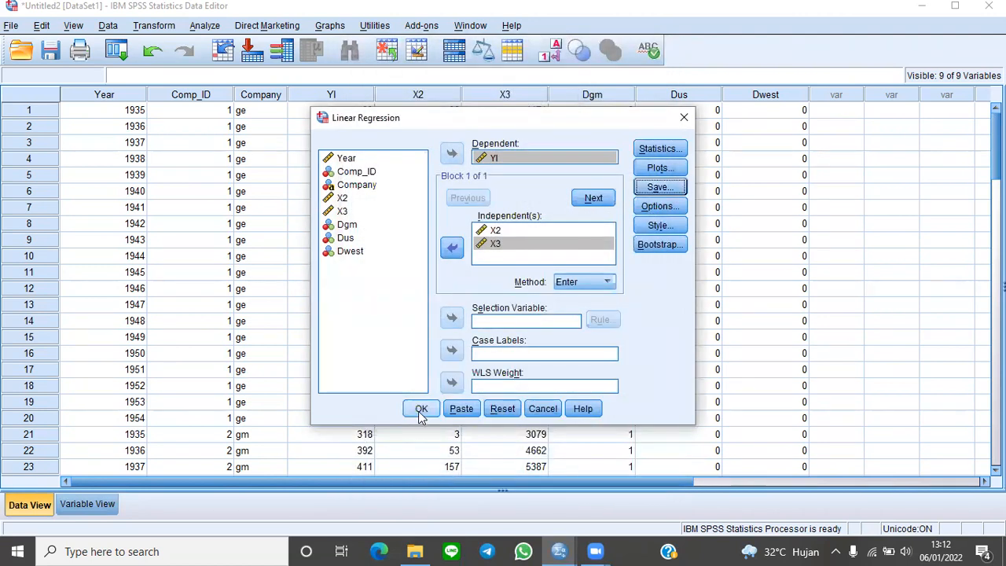
left_click(420, 409)
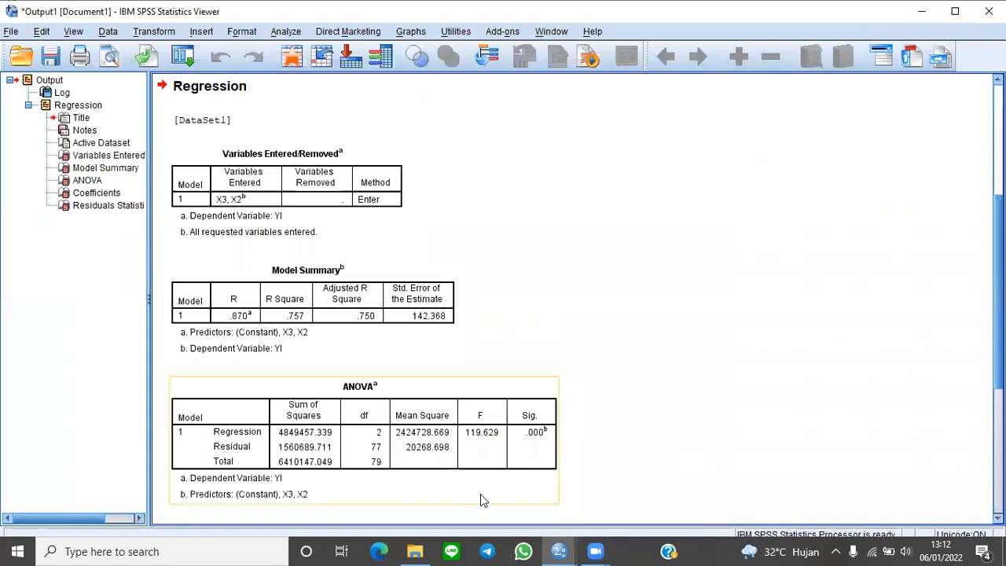
- Return to the dataset and start computing a new variable with ABS_RES1 as the target name
mouse_move(576, 544)
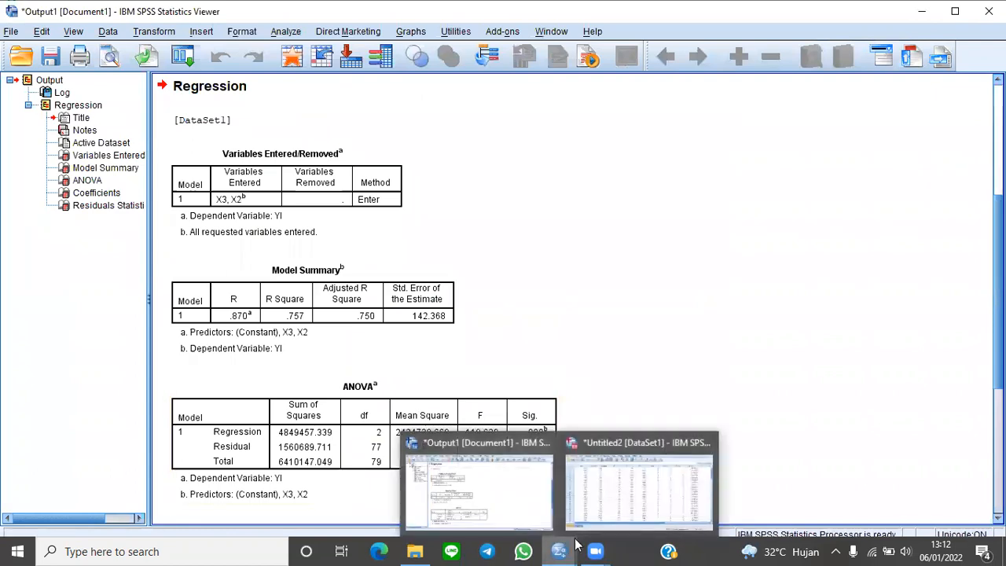
left_click(623, 493)
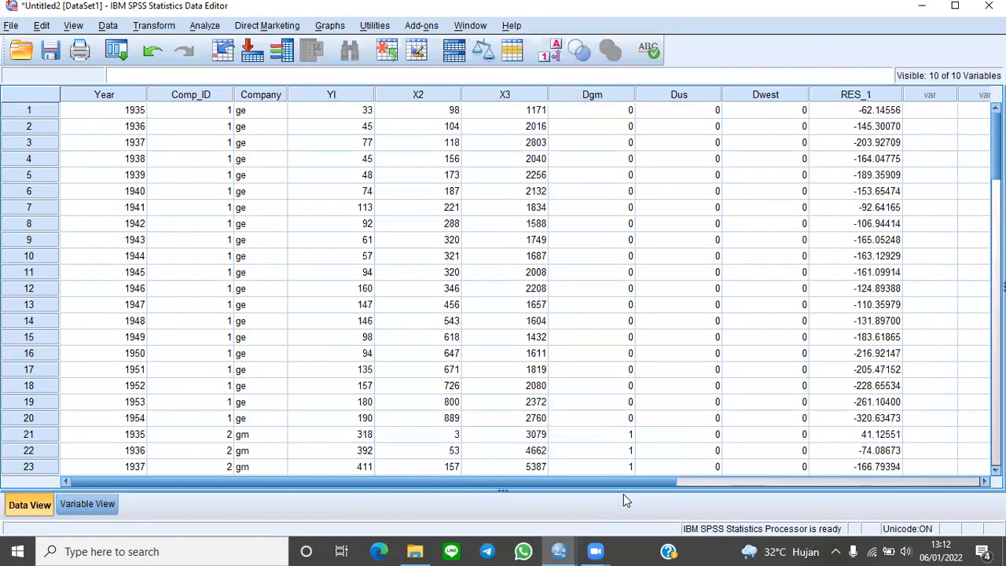
left_click(154, 26)
left_click(154, 28)
left_click(151, 28)
left_click(165, 51)
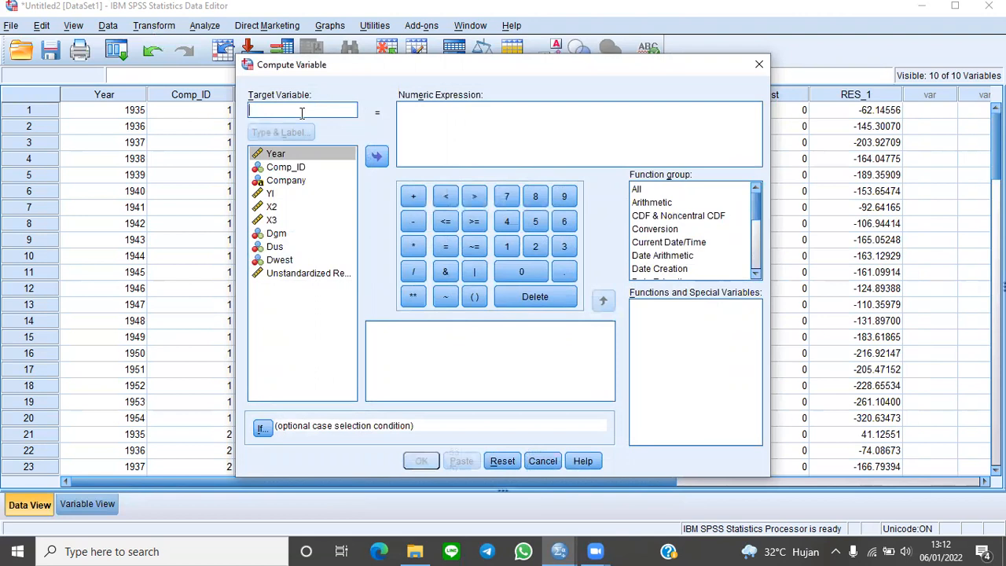
type("ABS_R")
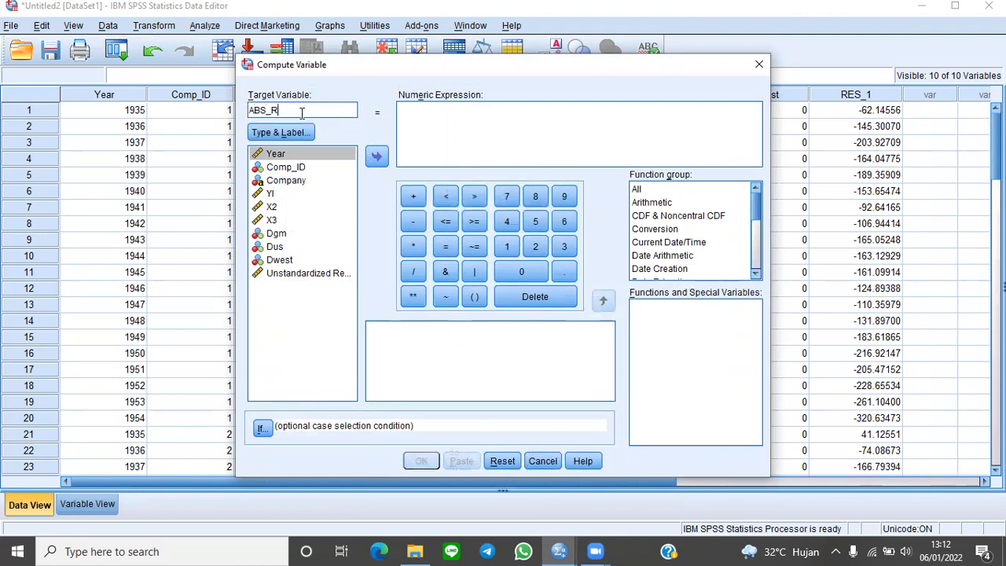
type("1")
- Define the numeric expression as ABS(RES_1), using the unstandardized residual, and compute the variable
left_click(654, 188)
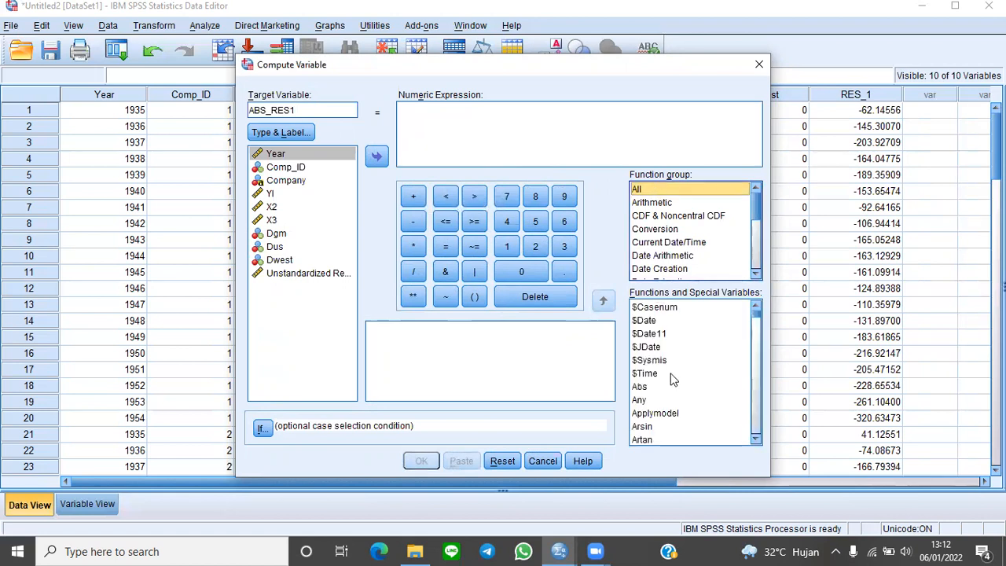
left_click(650, 388)
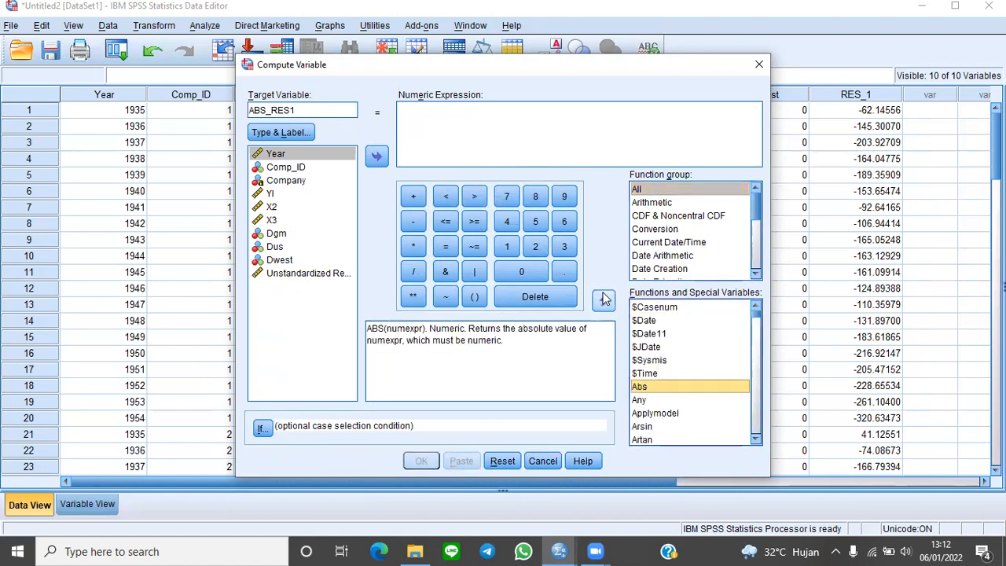
left_click(603, 298)
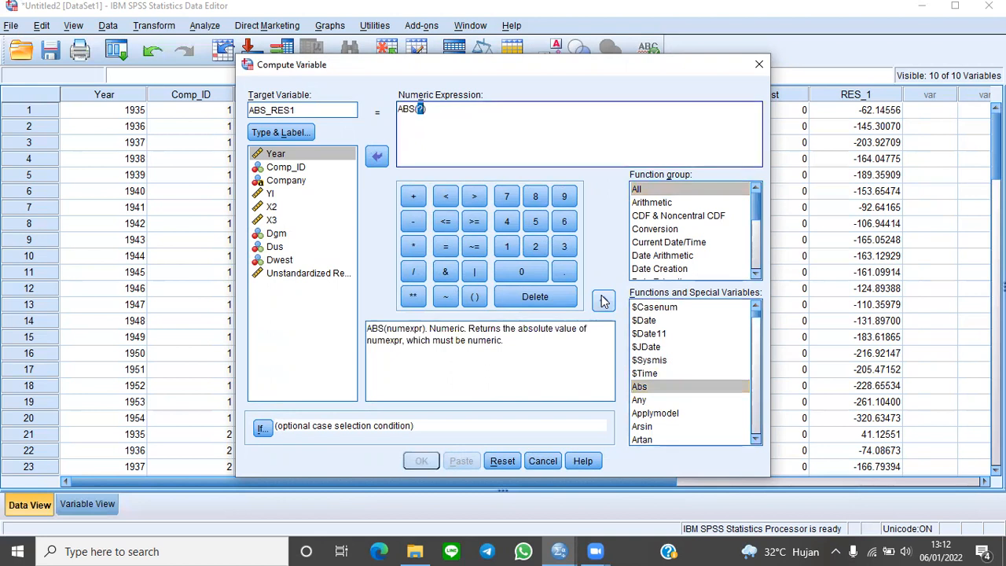
left_click(302, 277)
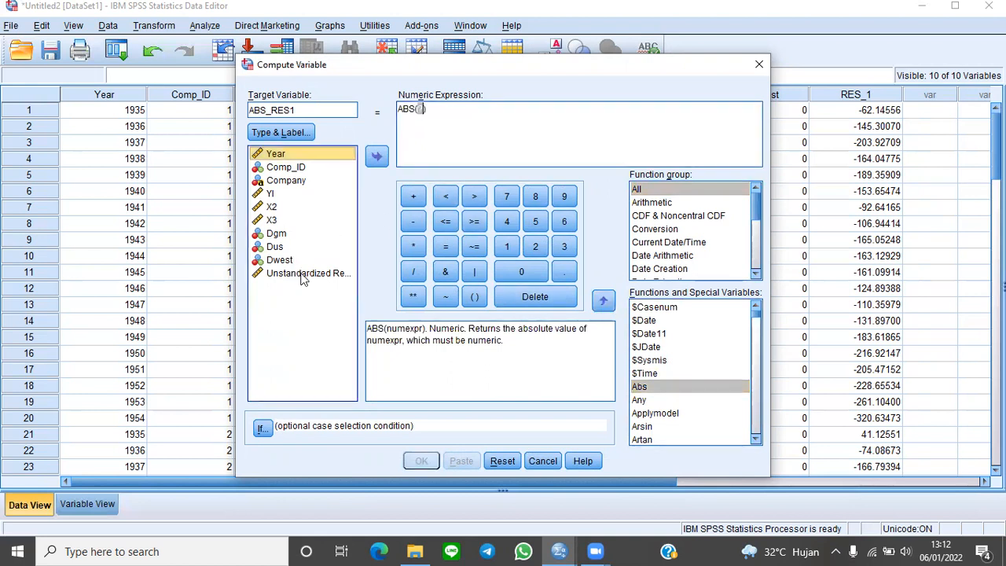
left_click(303, 275)
left_click(377, 157)
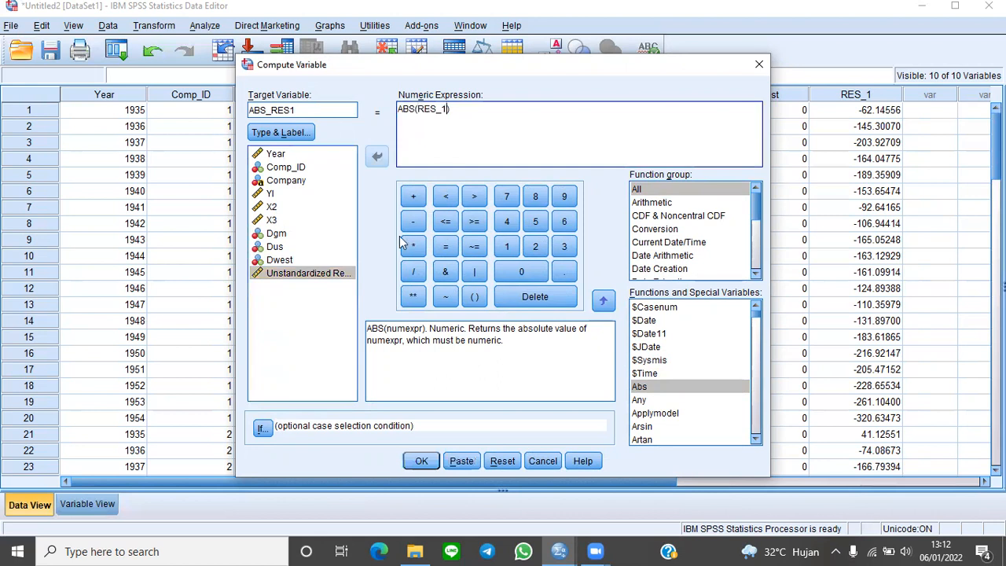
left_click(421, 461)
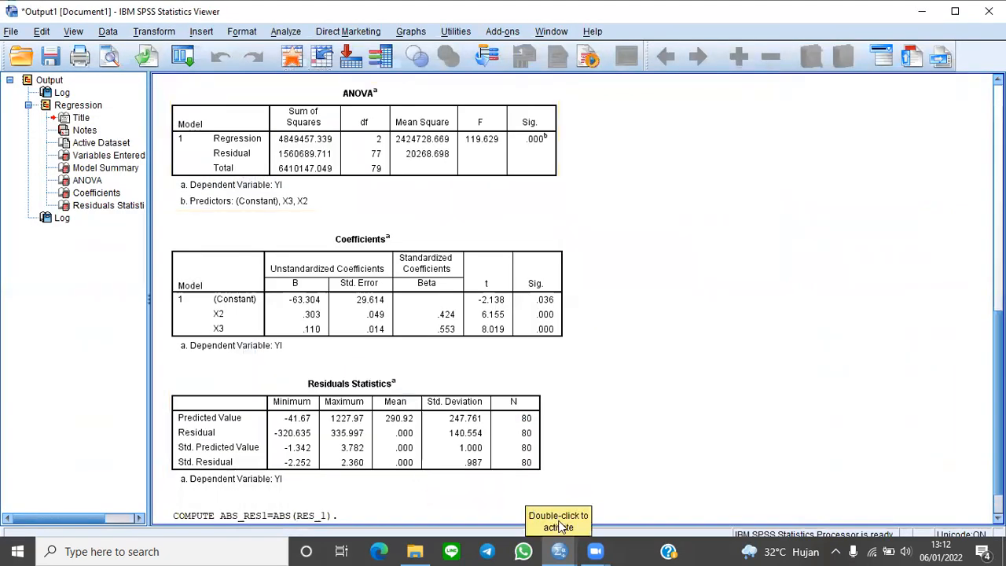
- Start a linear regression on the dataset with ABS_RES1 as the dependent variable instead of YI, and review its statistics options
left_click(558, 551)
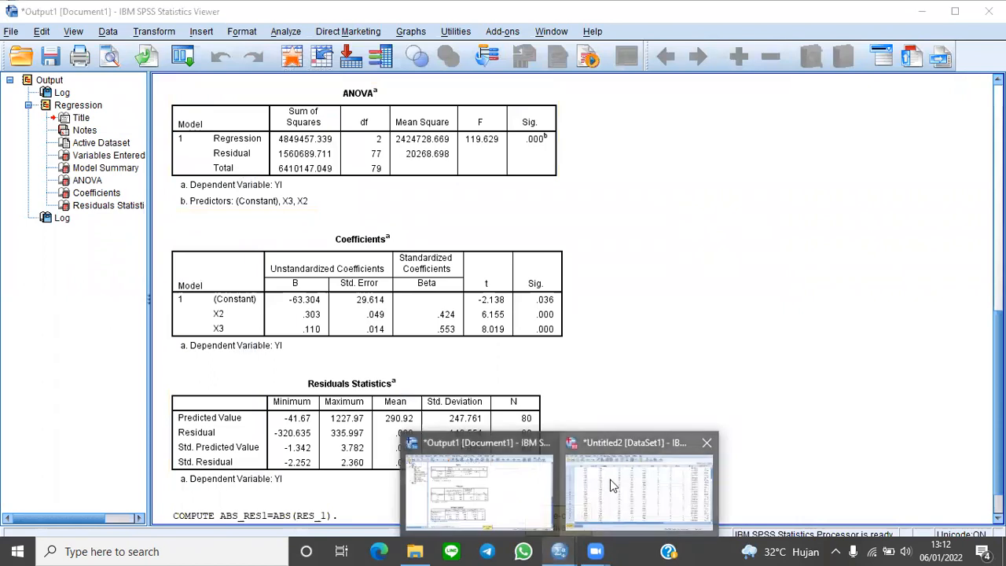
left_click(613, 485)
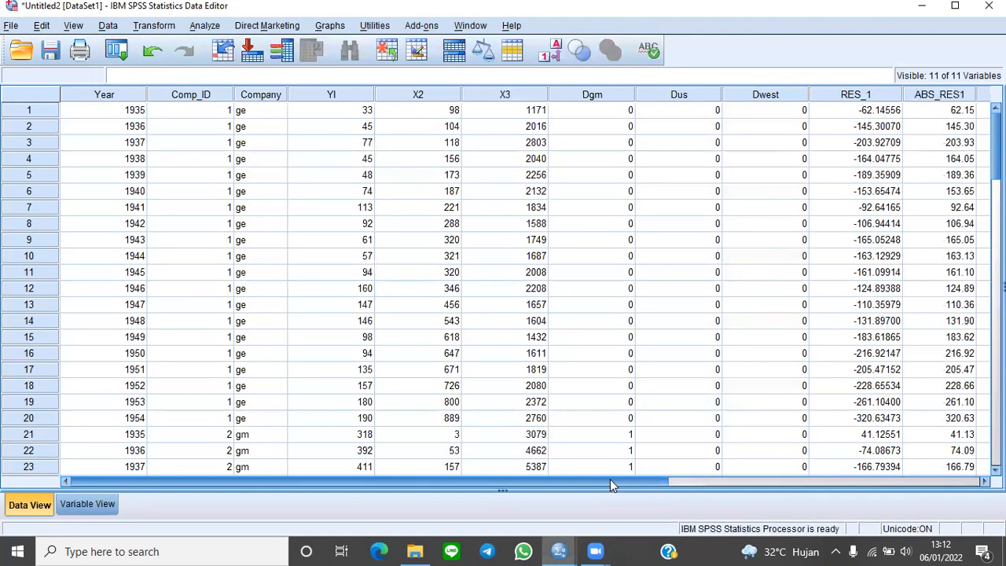
left_click(200, 28)
mouse_move(259, 180)
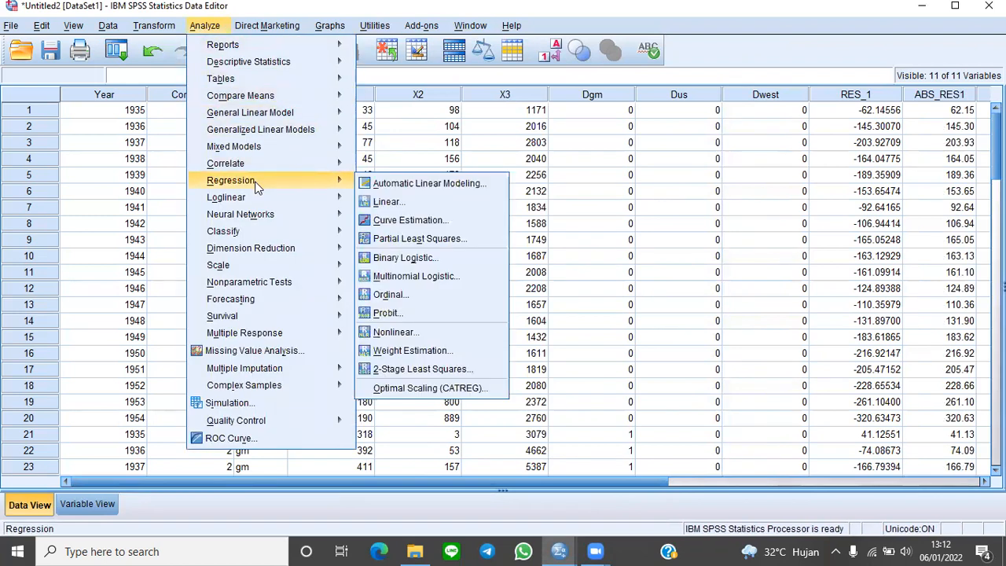
left_click(389, 202)
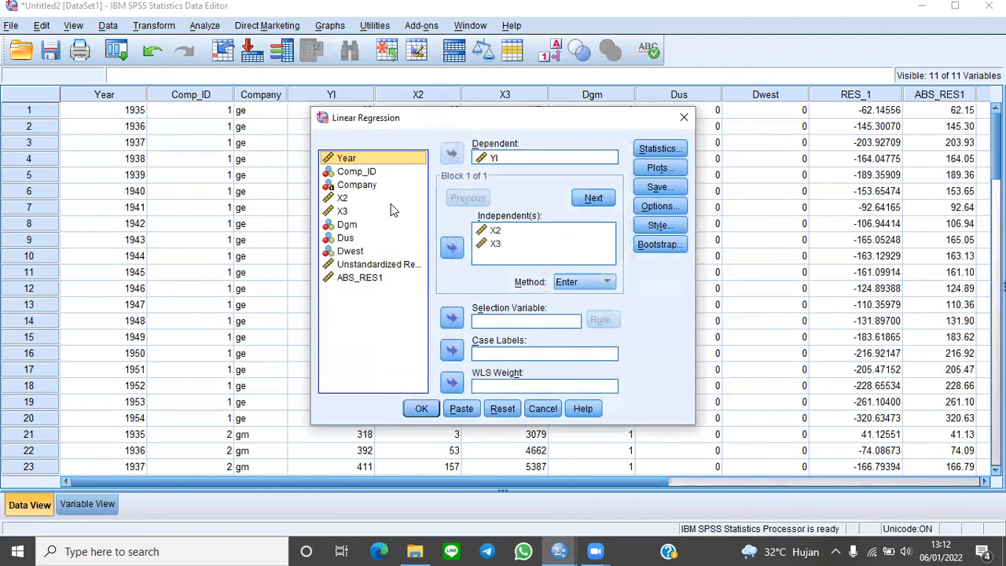
left_click(504, 161)
left_click(452, 153)
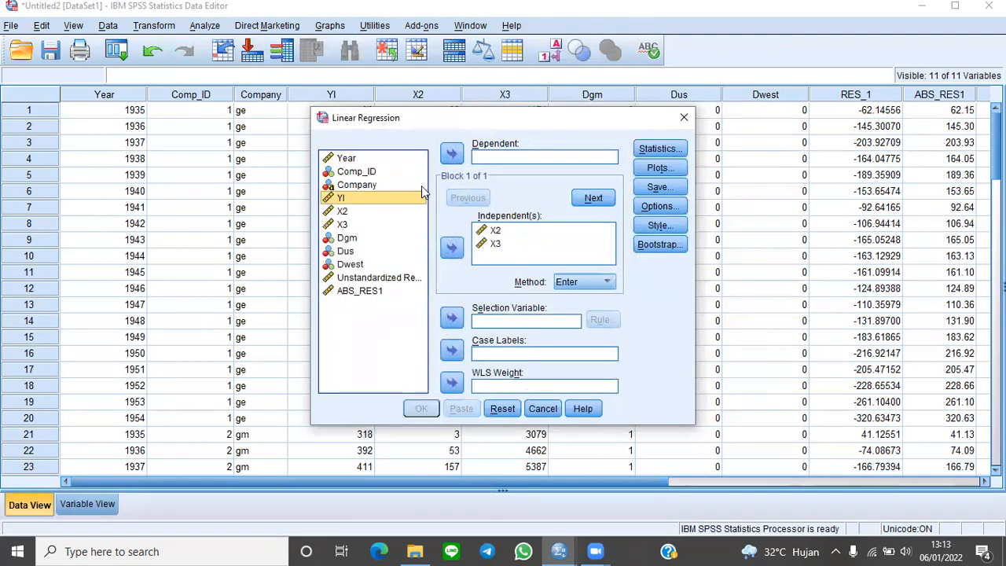
left_click(366, 291)
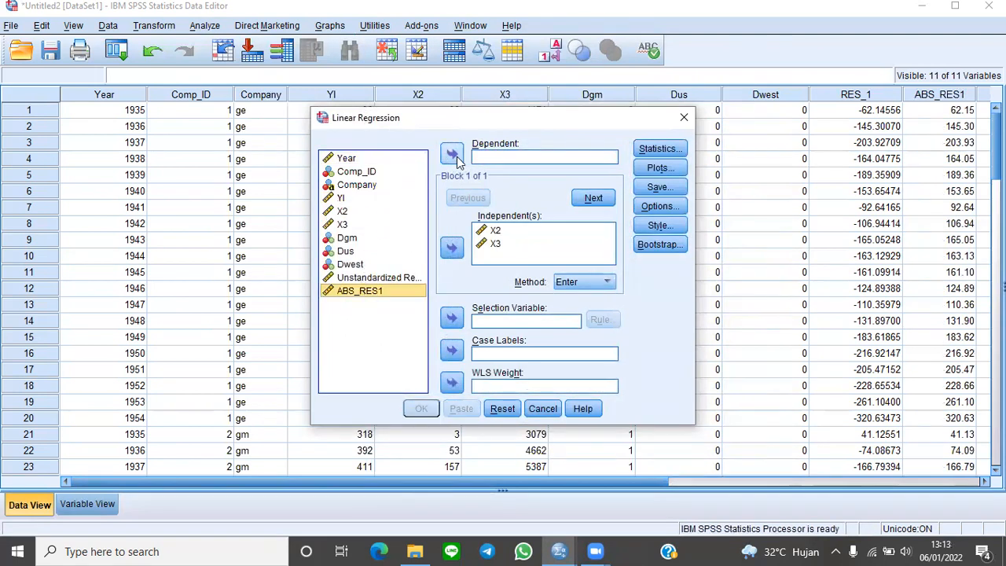
left_click(456, 156)
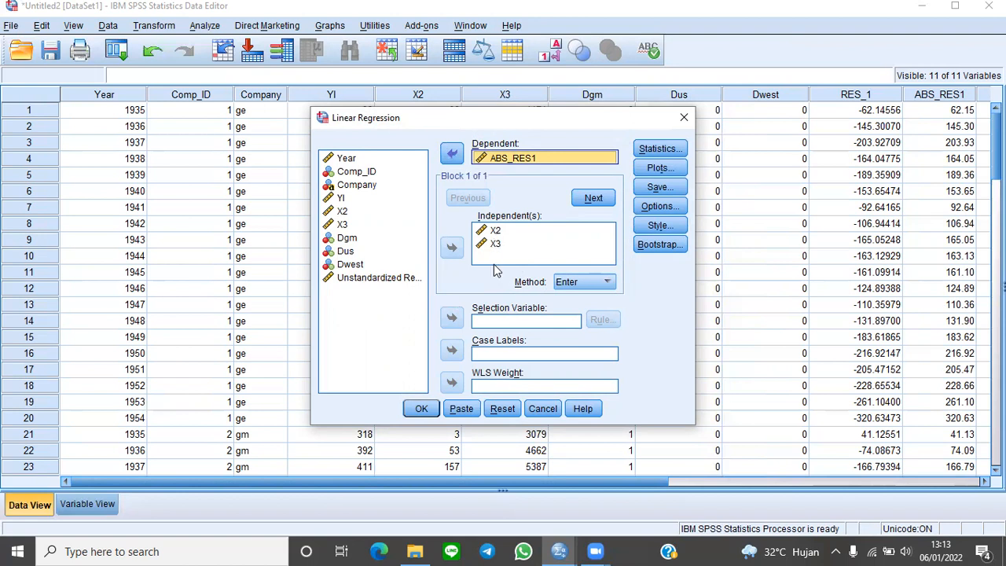
left_click(650, 151)
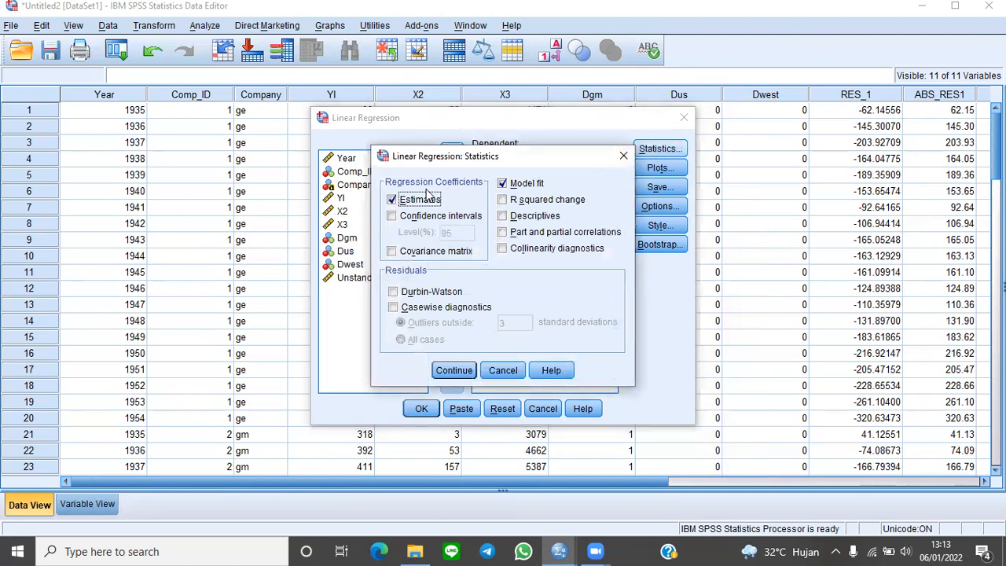
left_click(449, 371)
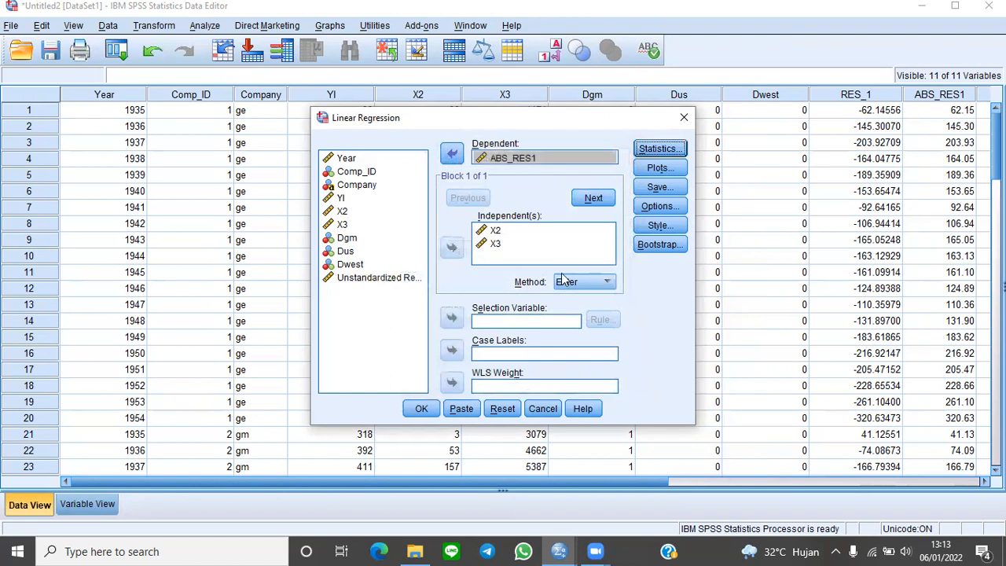
- Add a regression scatter plot with *SRESID on the Y axis and *ZPRED on the X axis
left_click(657, 168)
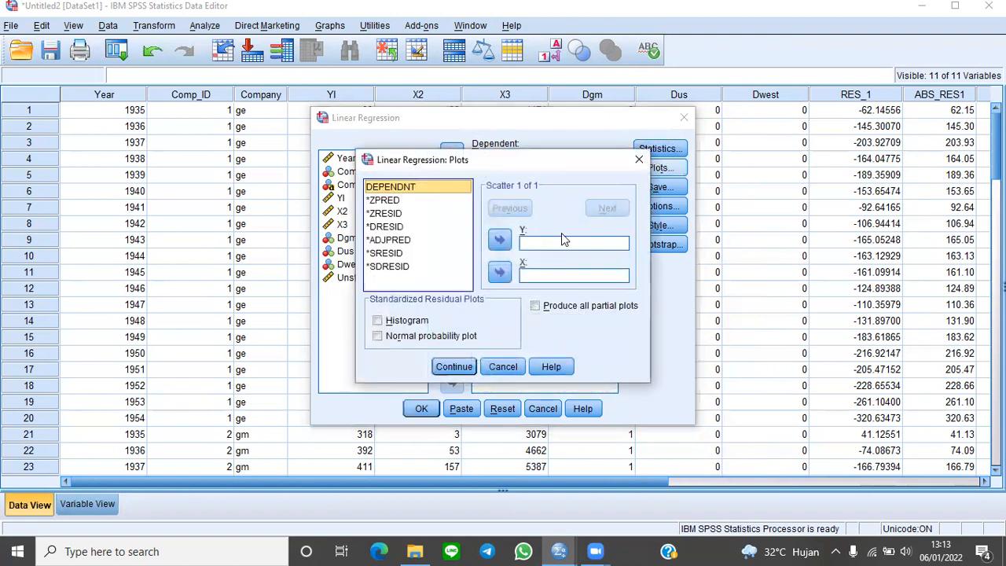
left_click(387, 253)
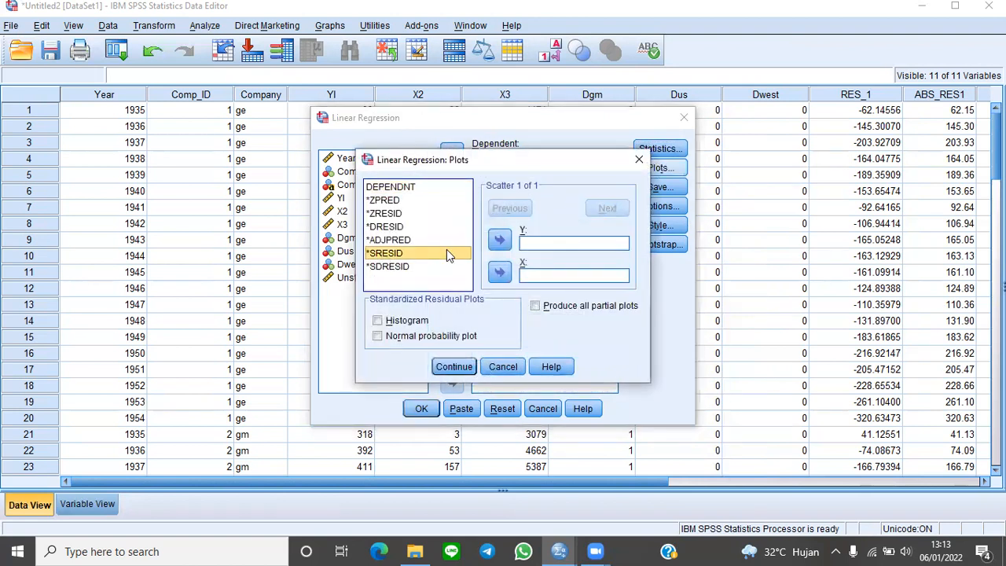
left_click(498, 242)
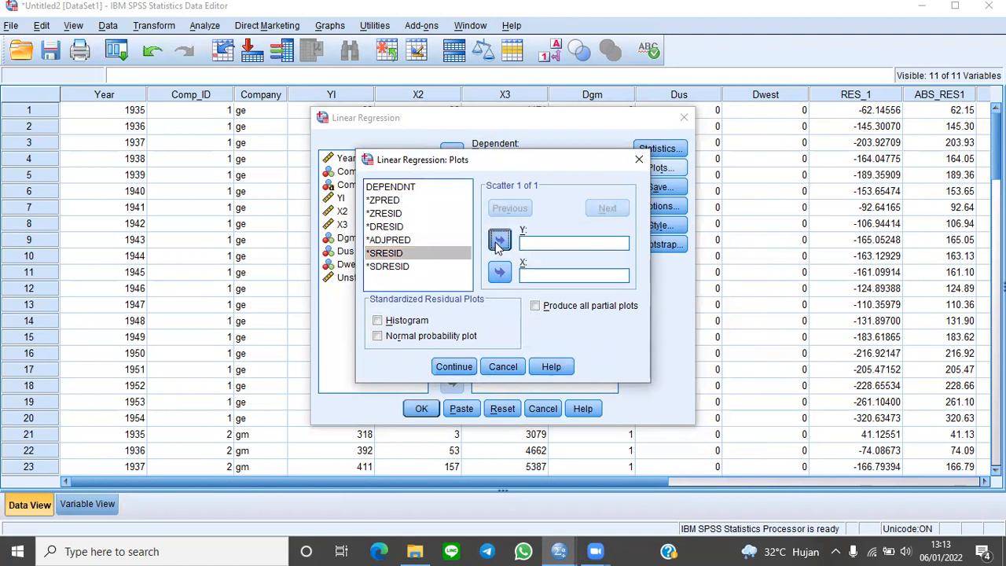
left_click(388, 190)
left_click(386, 201)
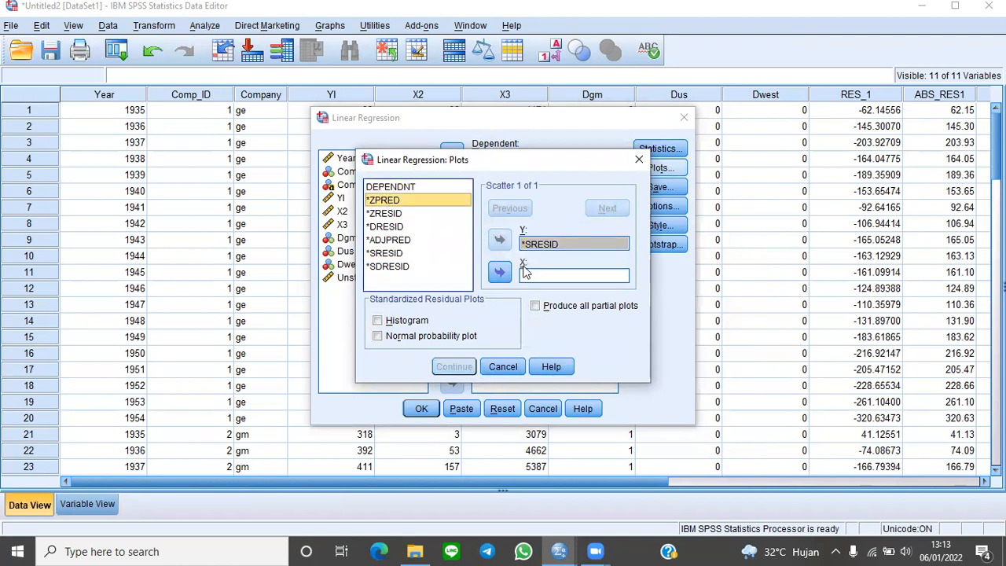
left_click(499, 272)
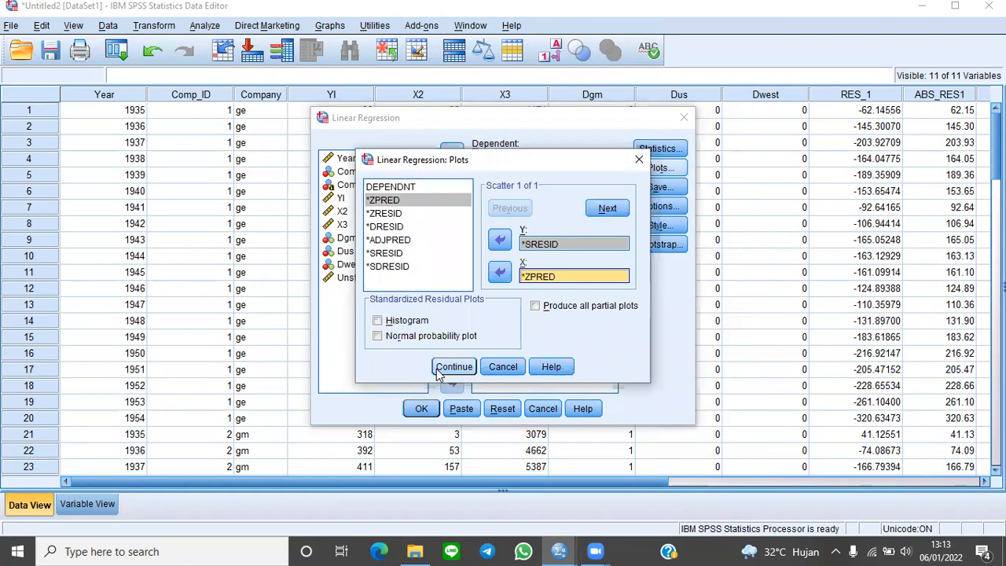
left_click(454, 367)
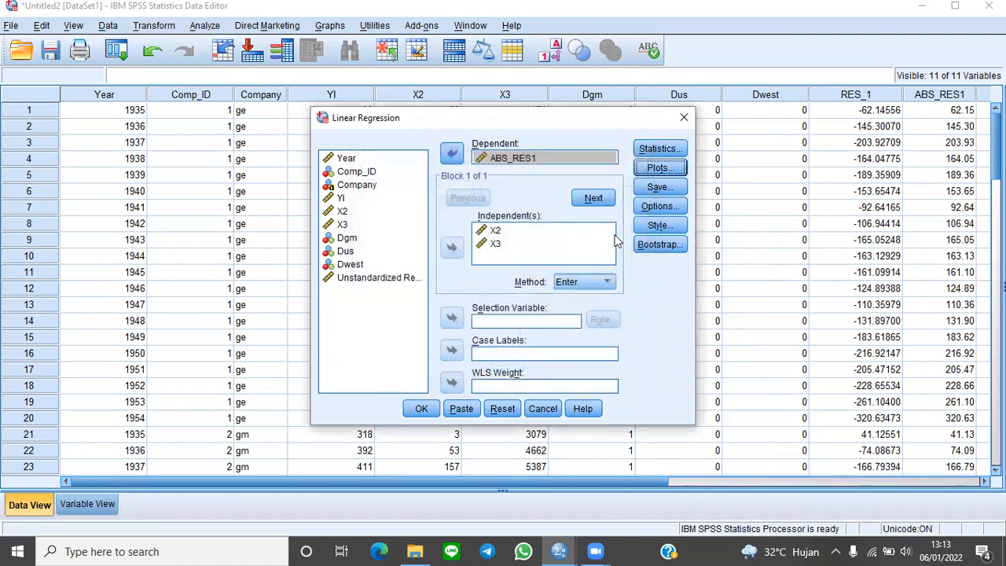
- Turn off saving the unstandardized residuals, run the regression of ABS_RES1 on X2 and X3, and review its coefficients table
left_click(656, 186)
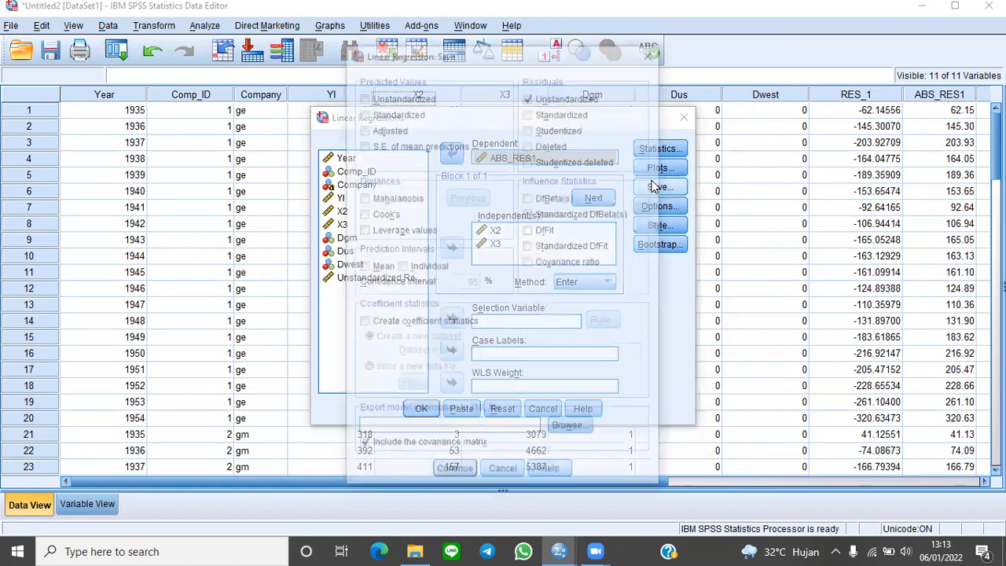
left_click(534, 101)
left_click(529, 95)
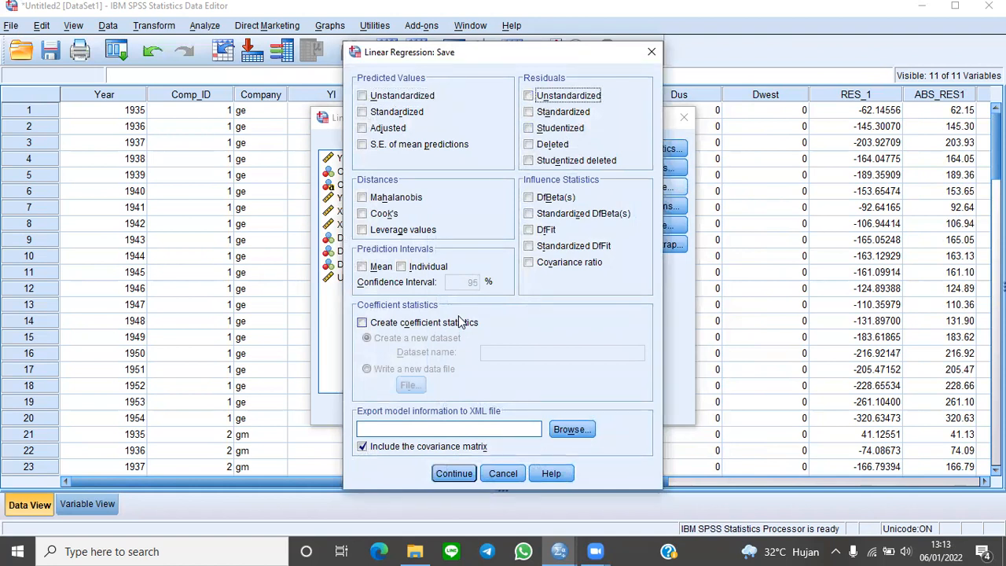
left_click(452, 473)
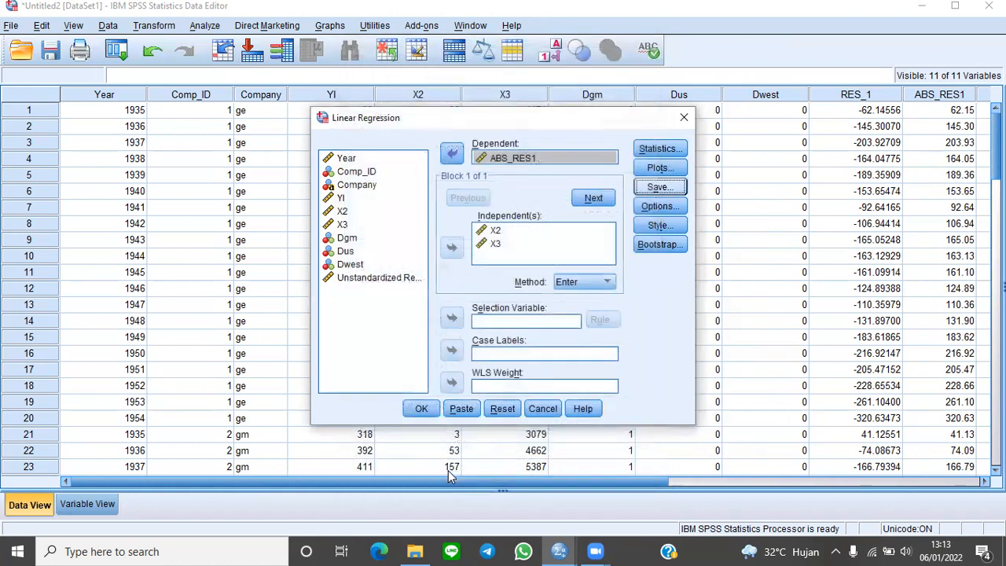
left_click(424, 407)
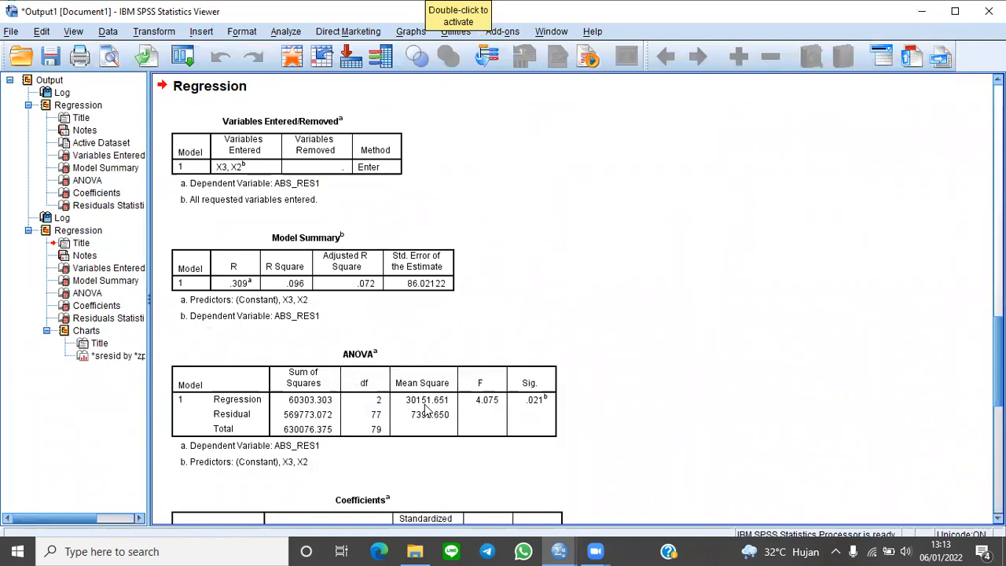
scroll(425, 408, "down", 5)
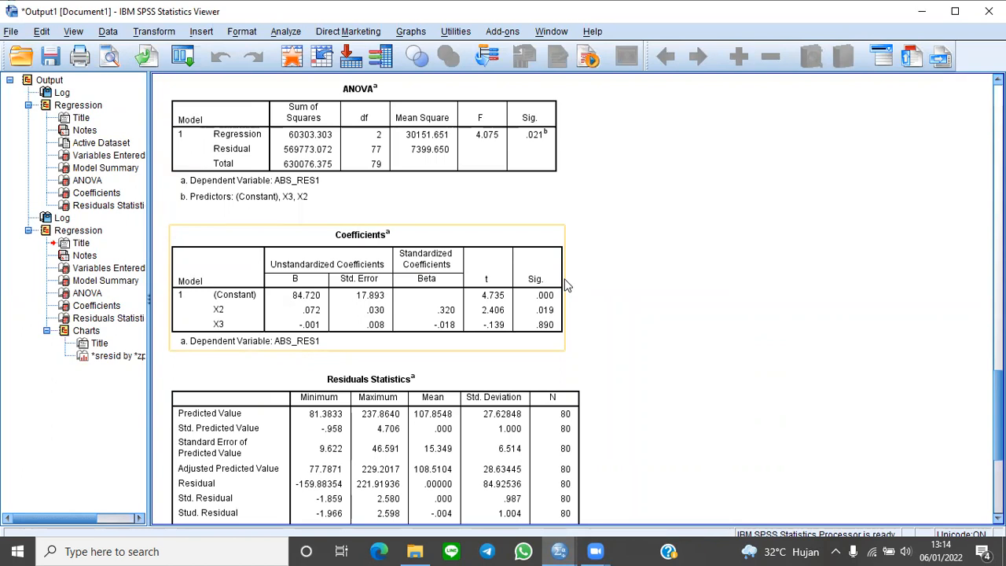
- Create a simple bar chart of values of individual cases with bars representing X2 and case numbers as category labels
left_click(410, 32)
mouse_move(442, 128)
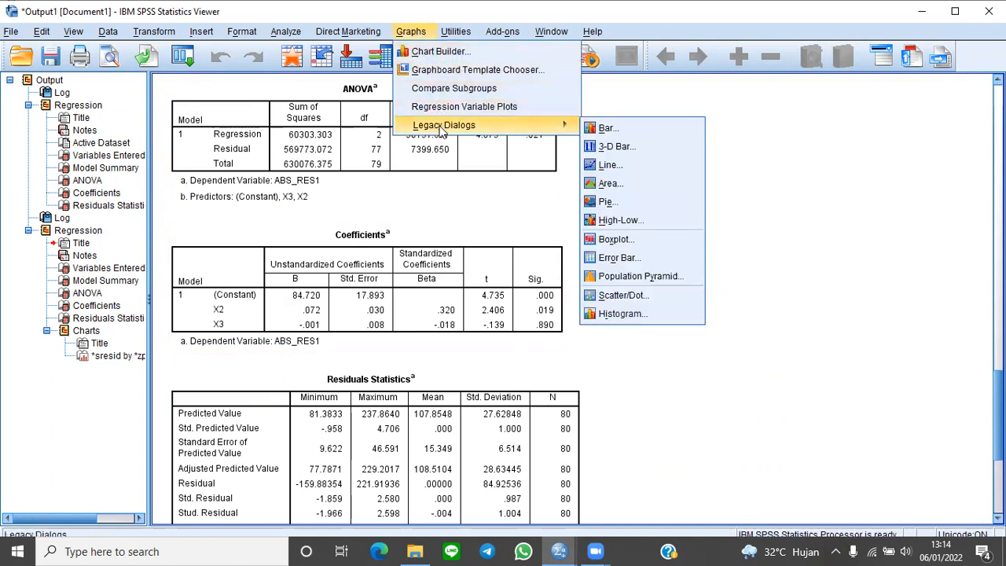
left_click(607, 129)
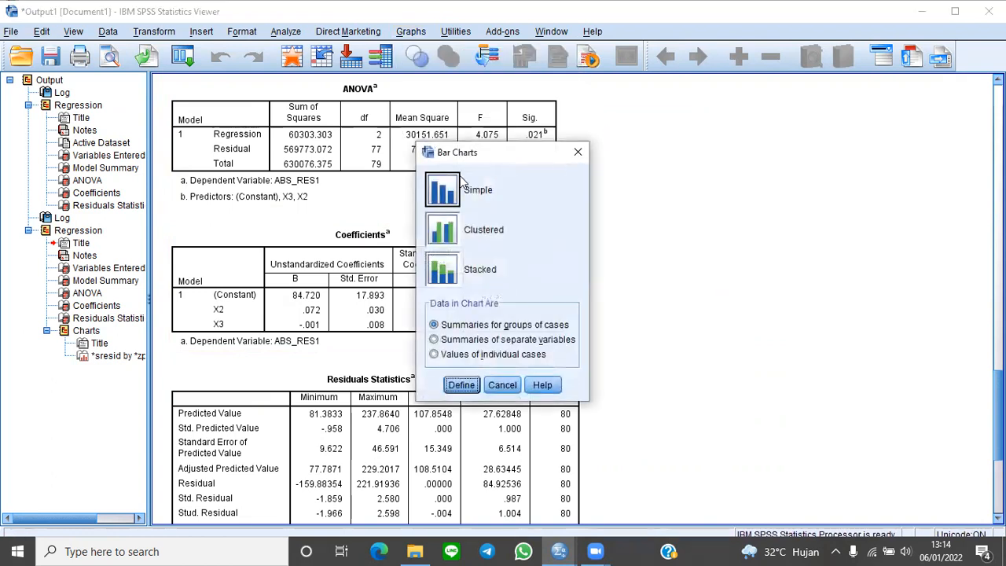
left_click(441, 192)
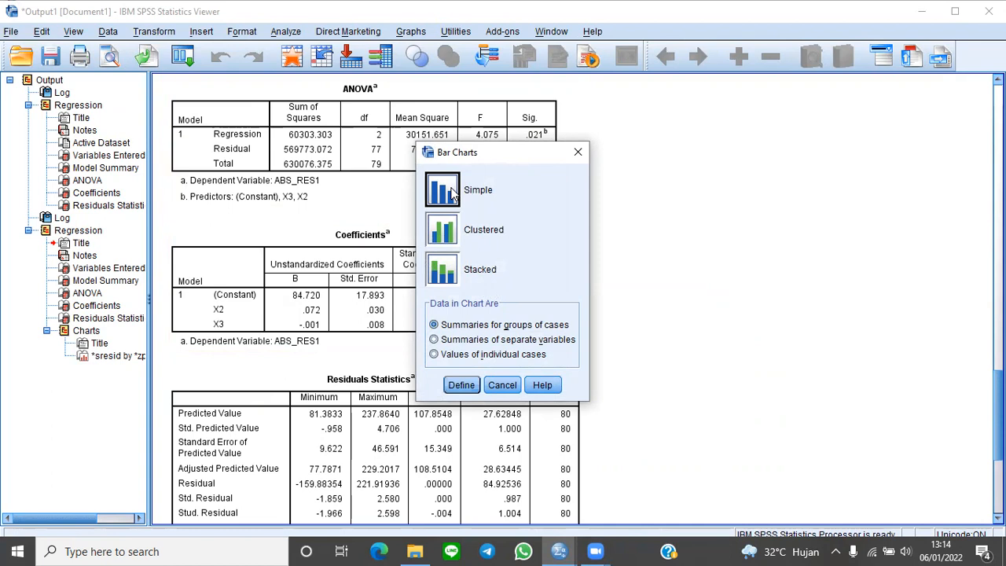
left_click(434, 355)
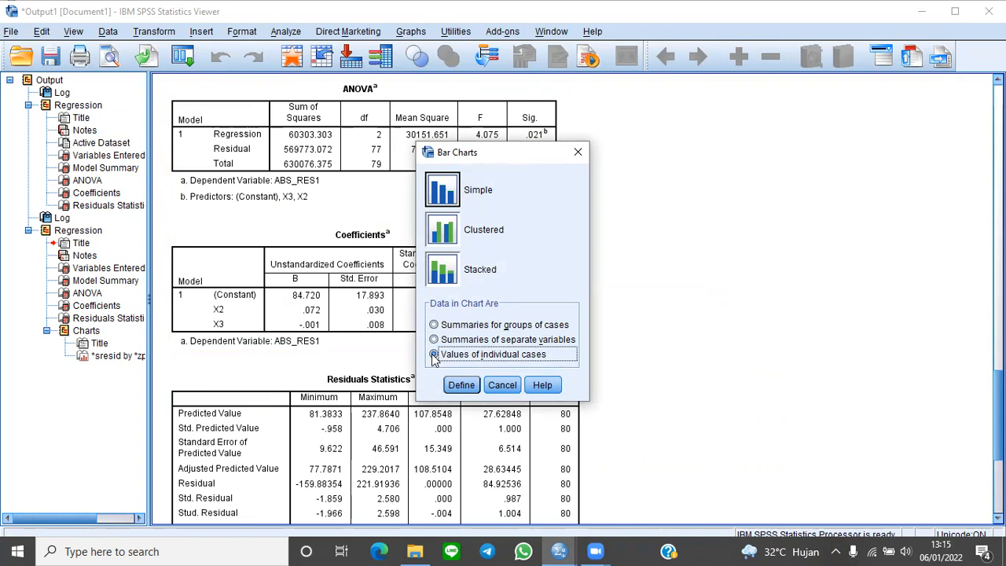
left_click(462, 384)
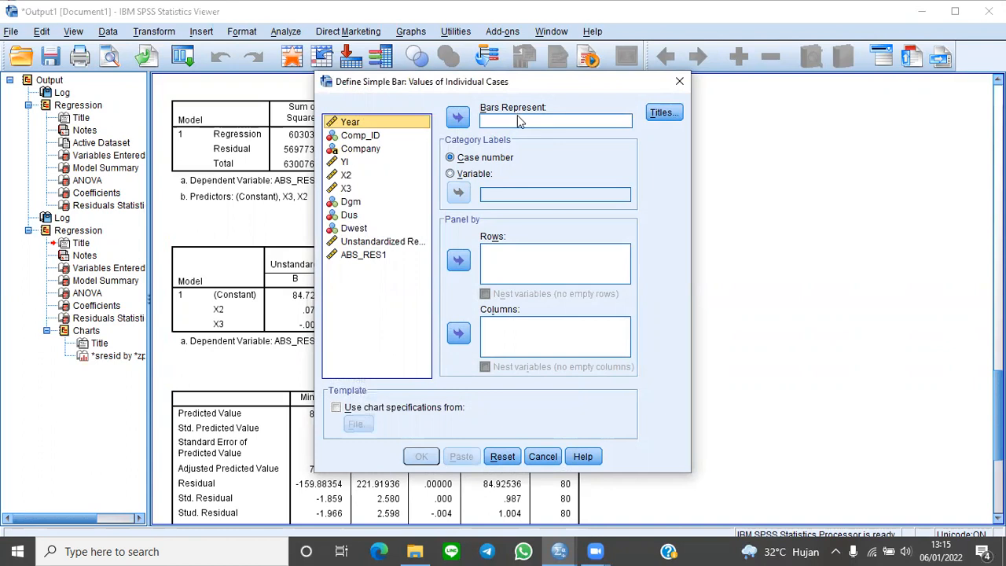
left_click(347, 174)
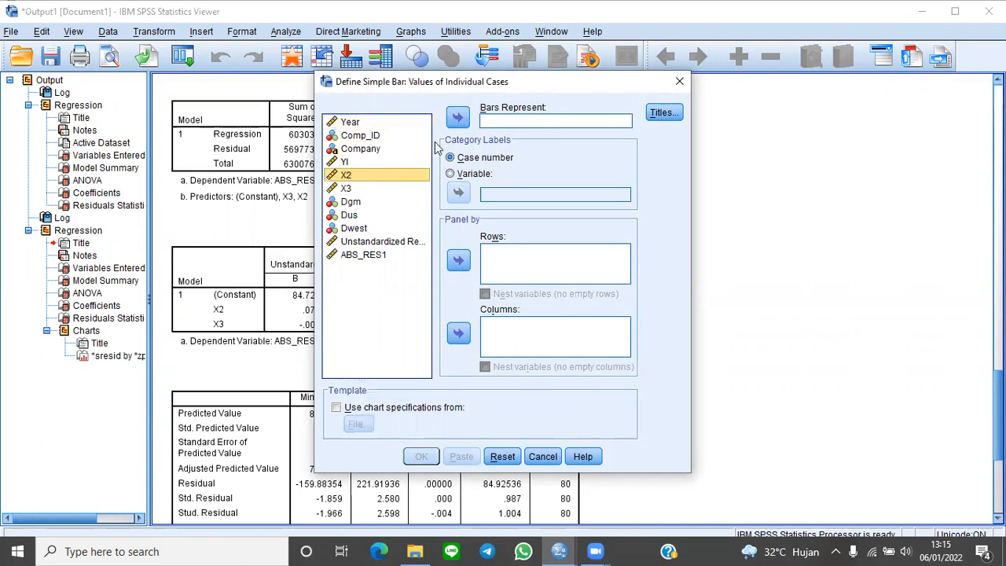
left_click(458, 119)
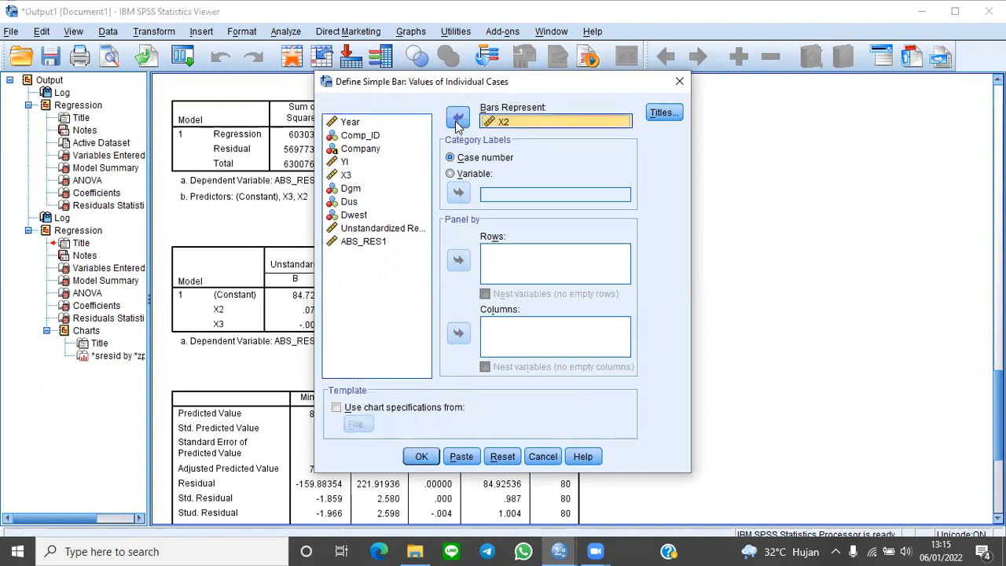
left_click(421, 457)
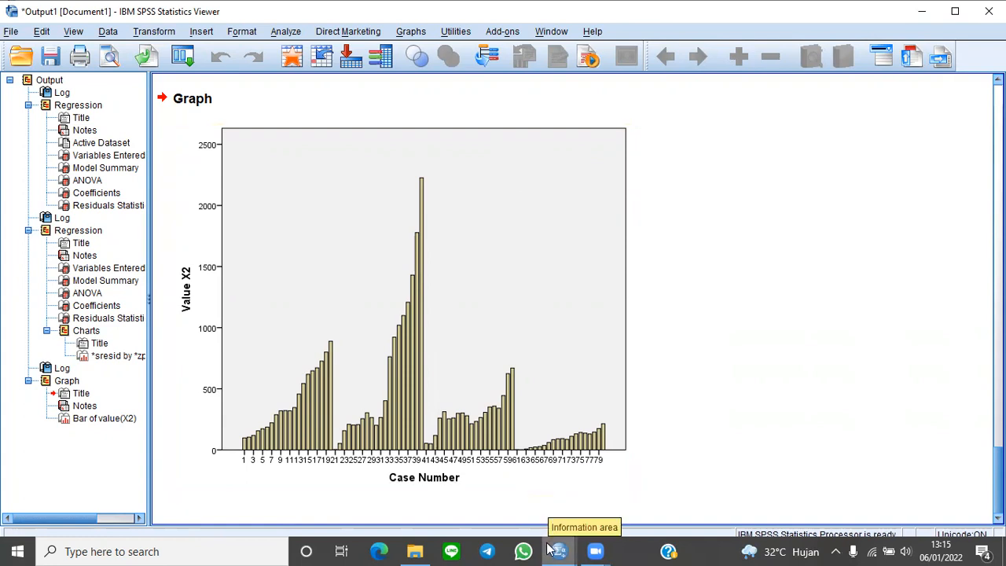
- Return to the dataset and remove the whole of case 40 (gm, 1954), from Year through ABS_RES1
mouse_move(556, 550)
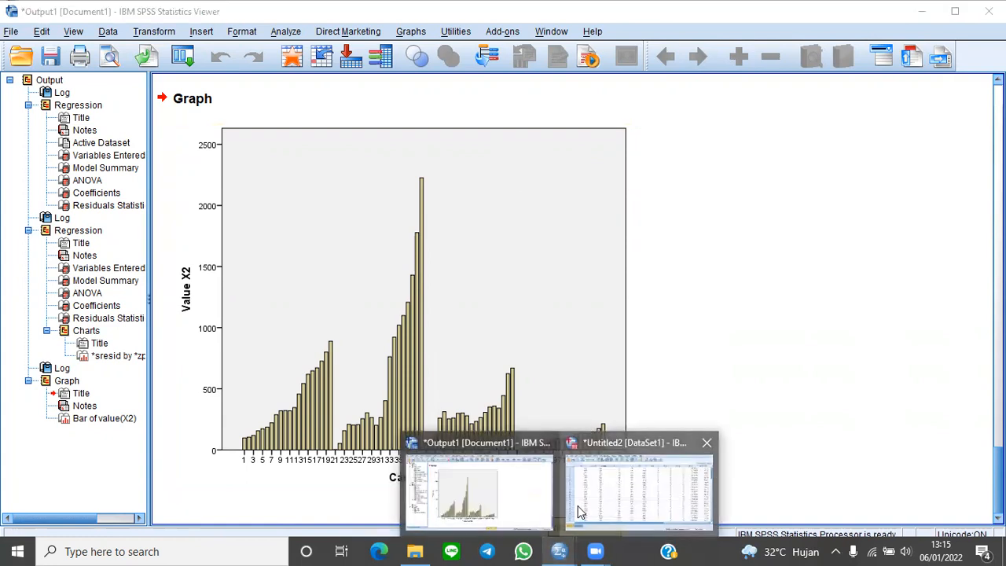
left_click(578, 512)
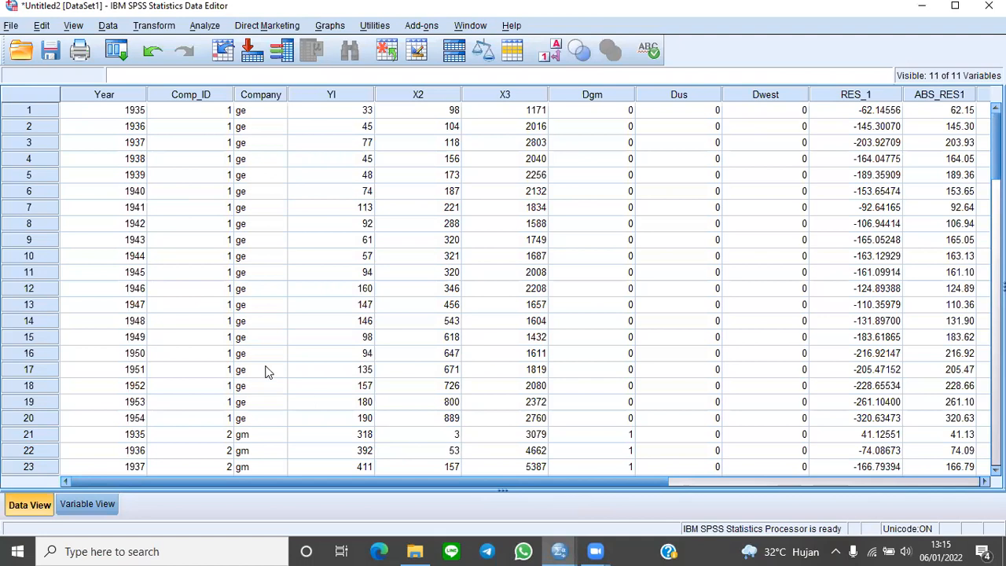
scroll(265, 371, "down", 5)
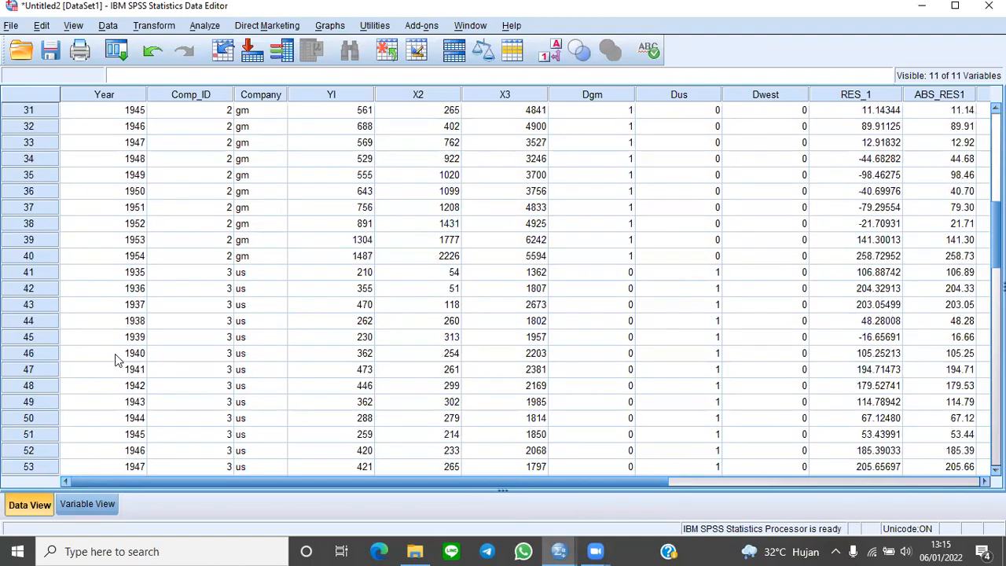
left_click(71, 259)
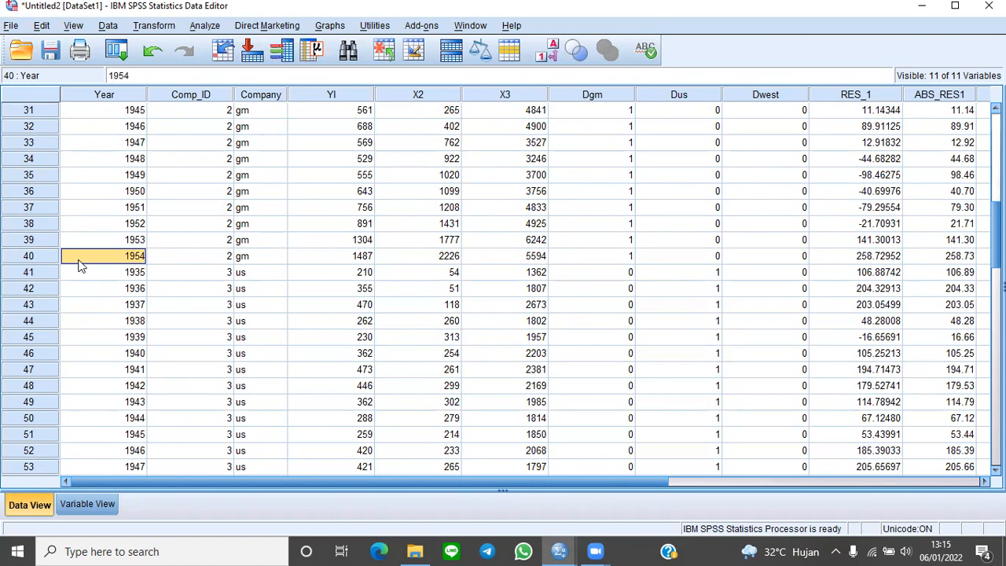
left_click_drag(81, 265, 472, 259)
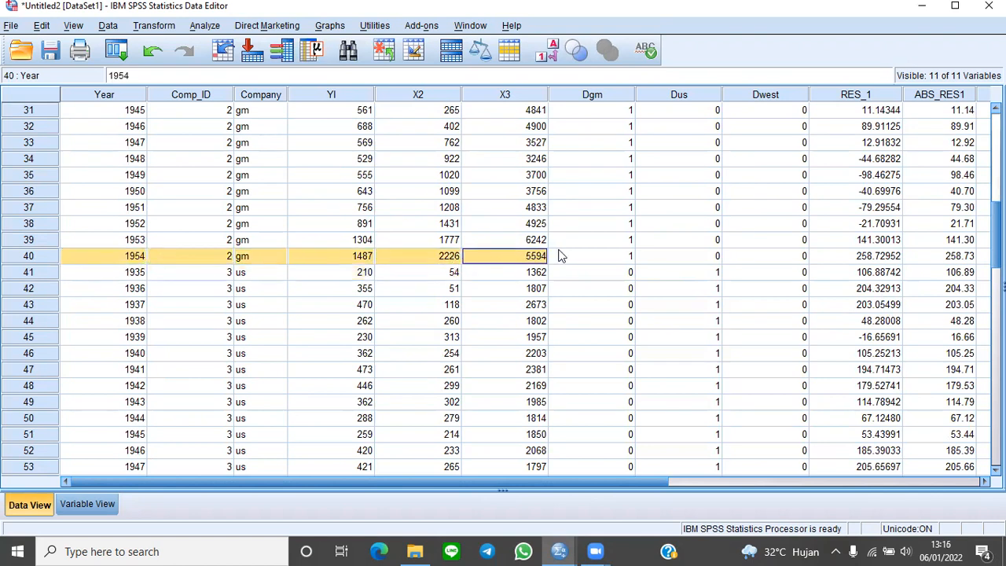
left_click(114, 263)
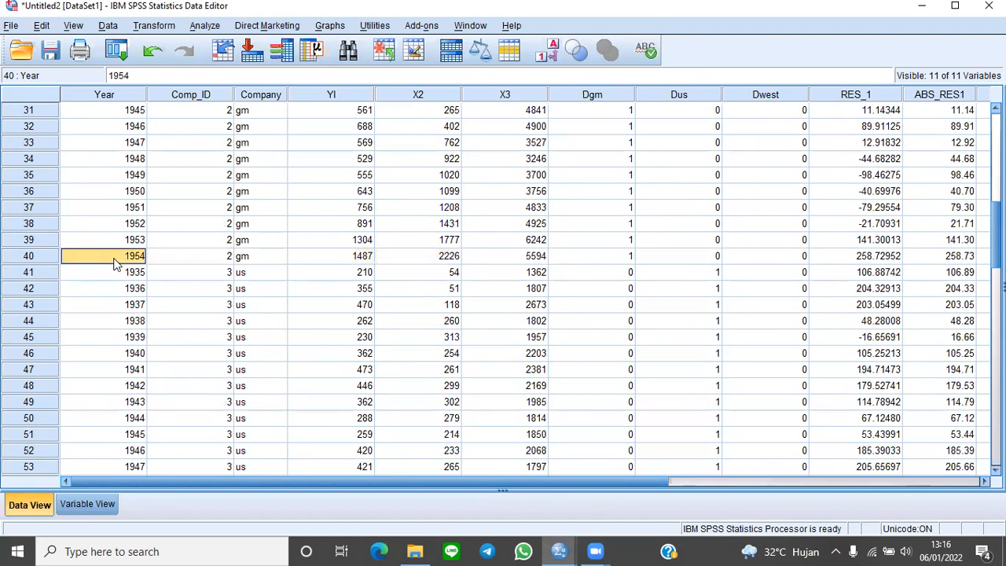
left_click_drag(91, 255, 704, 263)
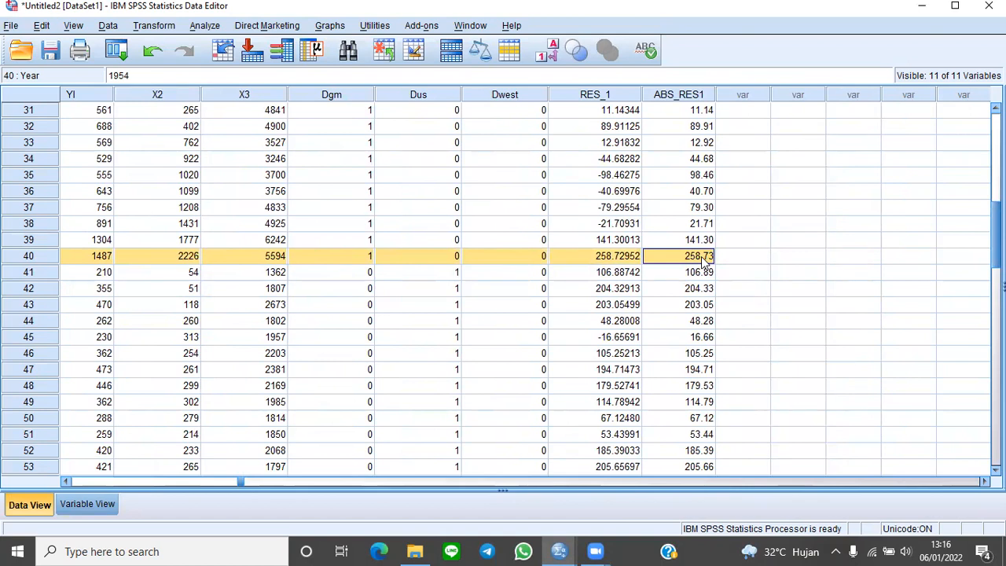
right_click(704, 263)
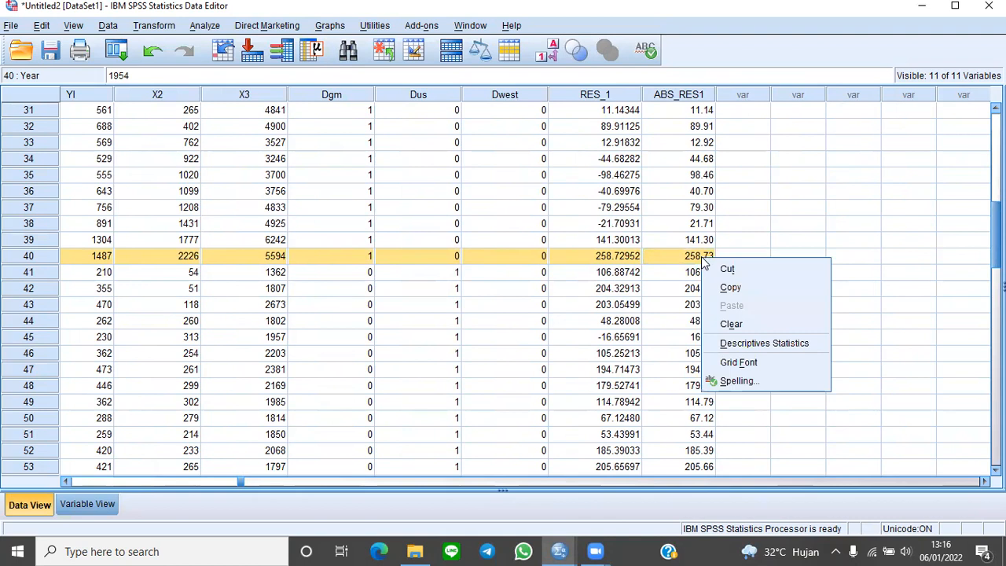
left_click(739, 322)
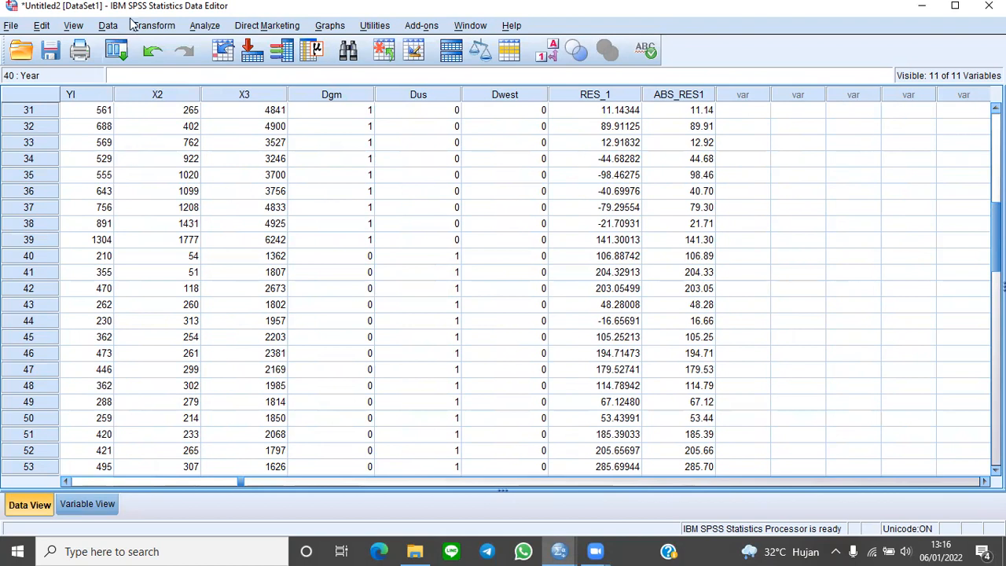
- Rerun the linear regression of ABS_RES1 on X2 and X3 without the removed case and examine the new coefficients
left_click(198, 29)
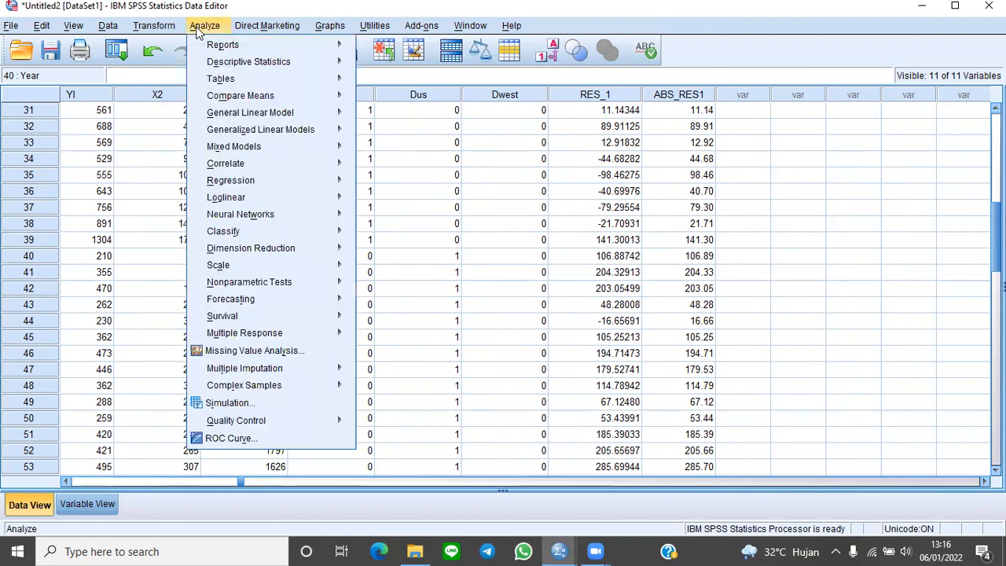
mouse_move(260, 187)
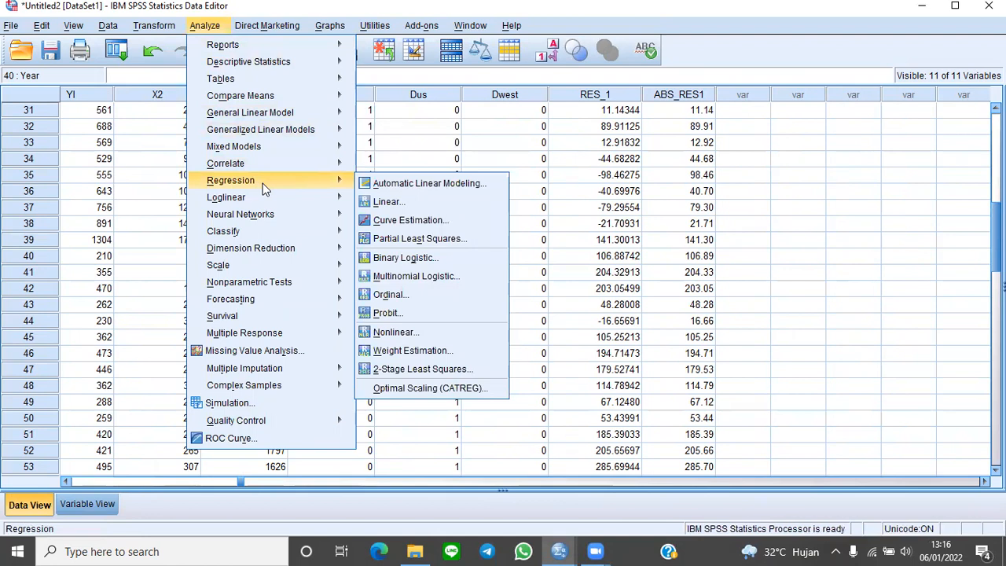
mouse_move(330, 181)
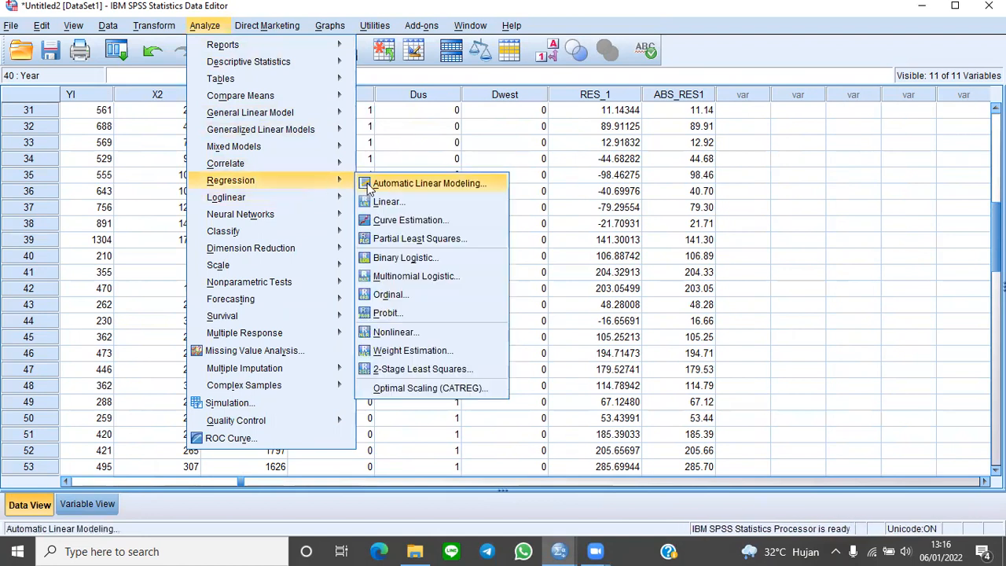
left_click(376, 204)
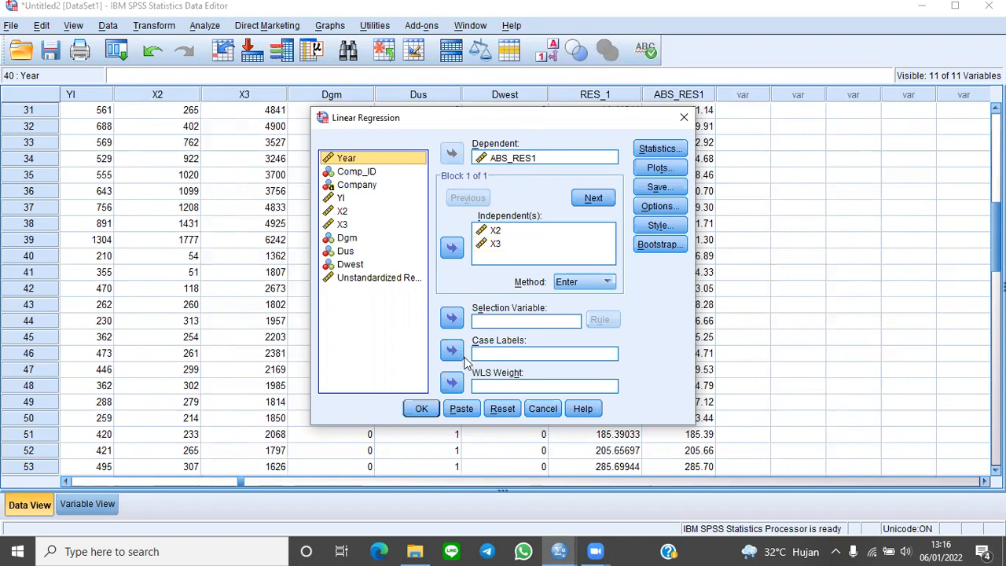
left_click(422, 409)
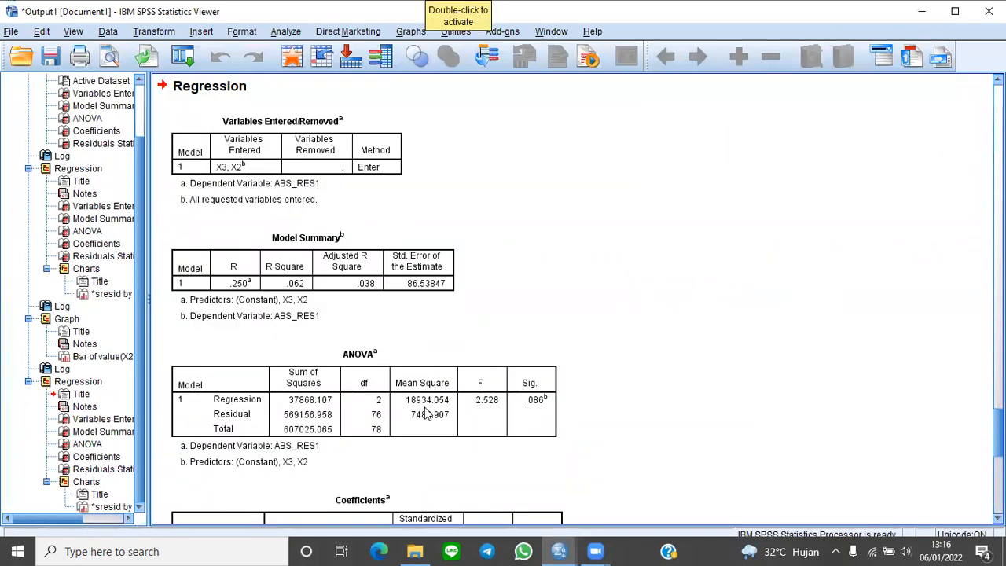
scroll(425, 414, "down", 8)
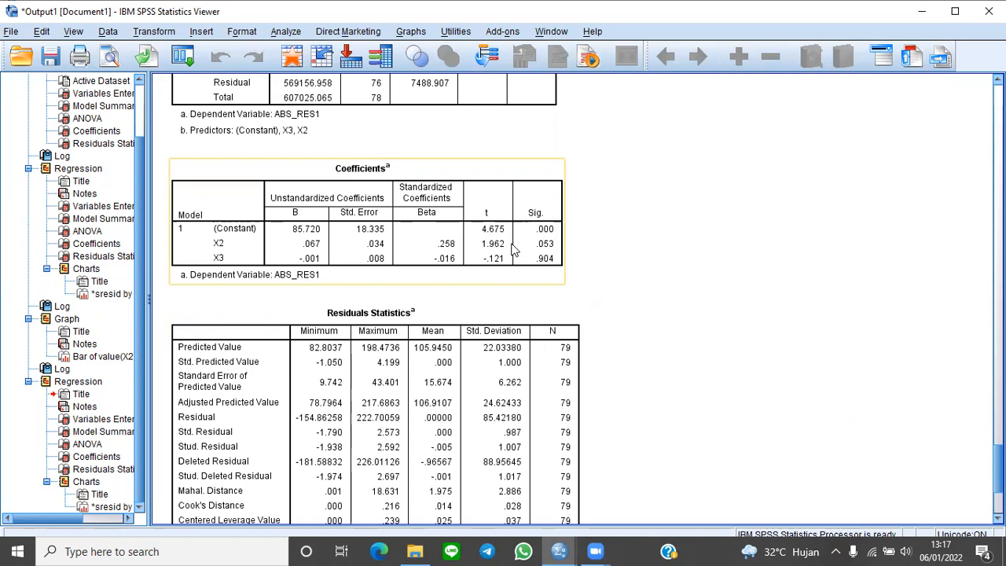
left_click(475, 40)
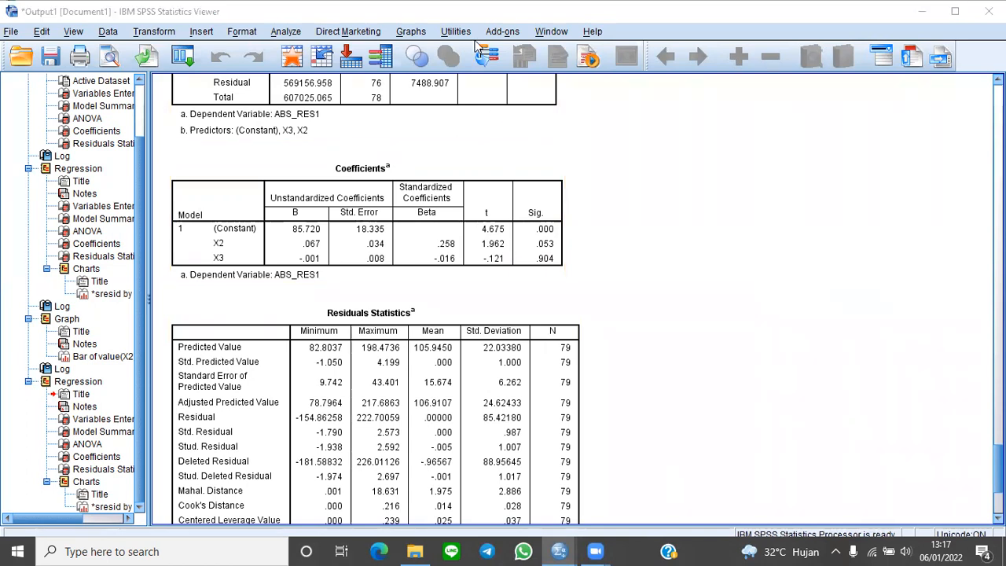